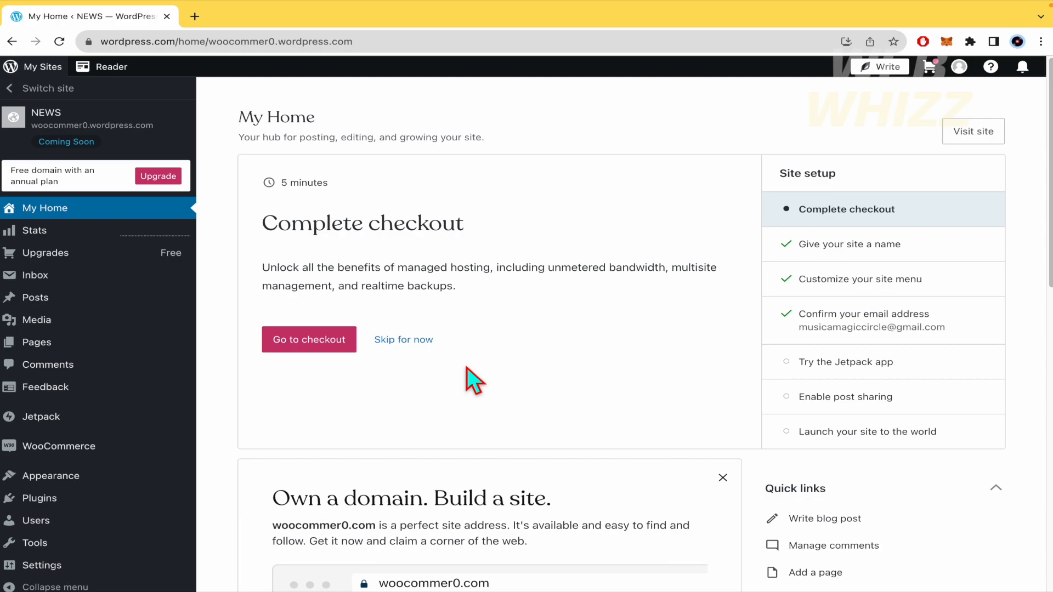
scroll(466, 379, "down", 12)
scroll(469, 375, "up", 12)
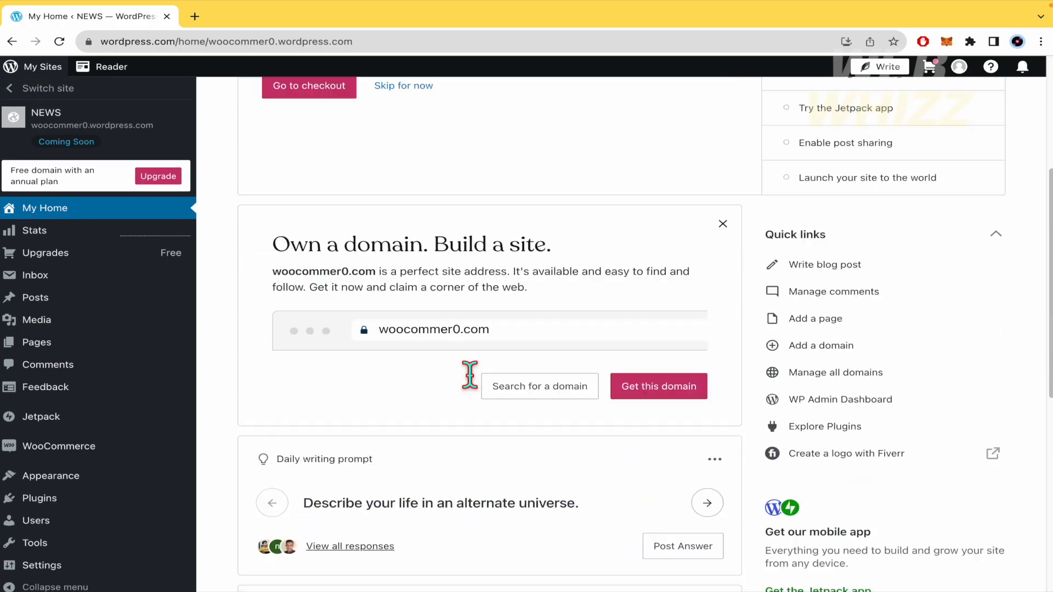
scroll(469, 376, "down", 12)
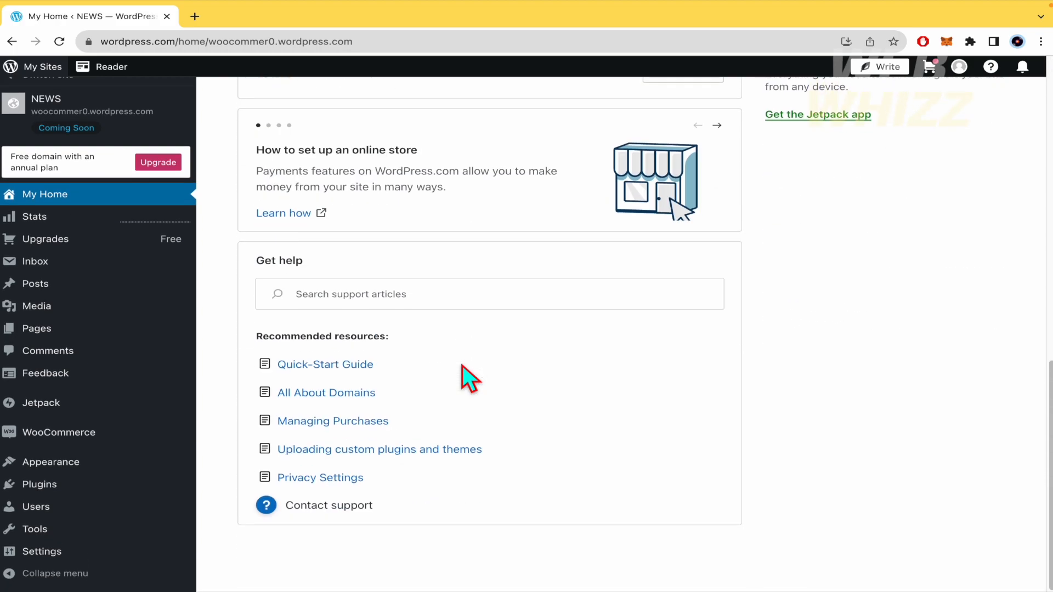
scroll(462, 366, "up", 12)
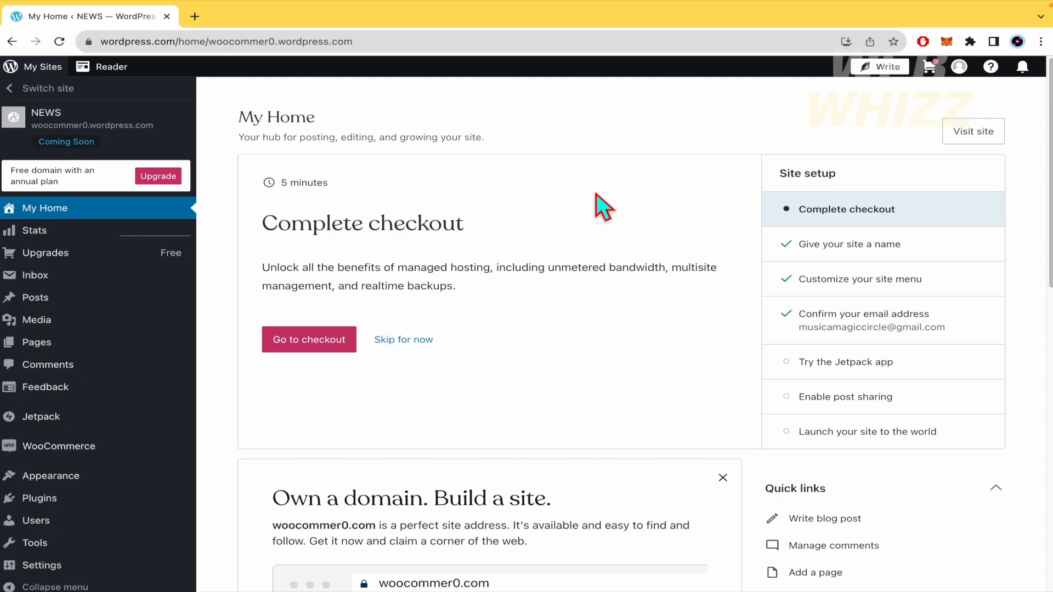
Step: Open the site's Themes page from the Appearance section
scroll(597, 193, "down", 1)
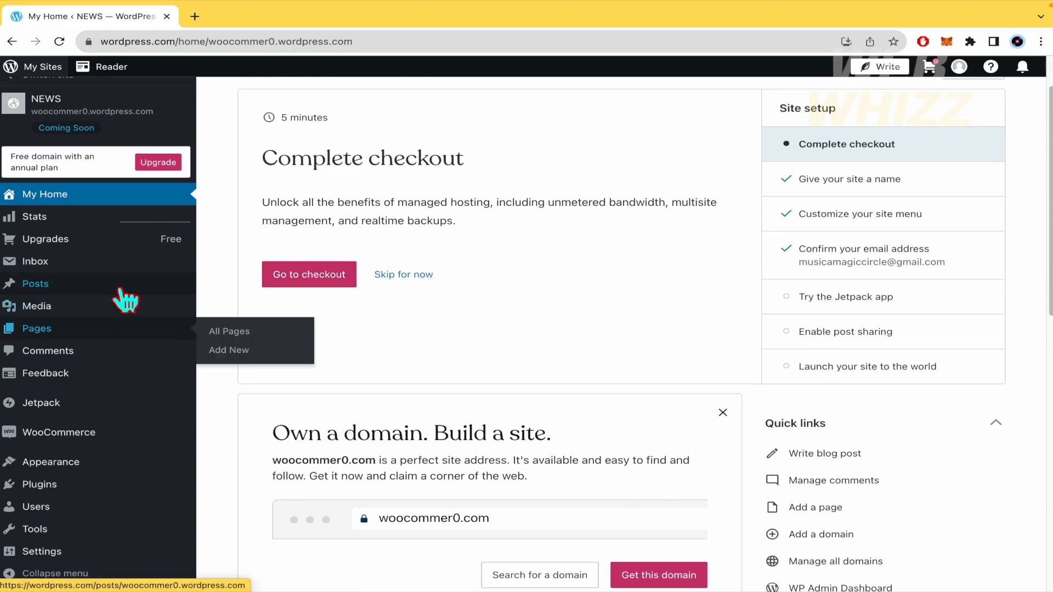
scroll(95, 387, "down", 3)
mouse_move(82, 471)
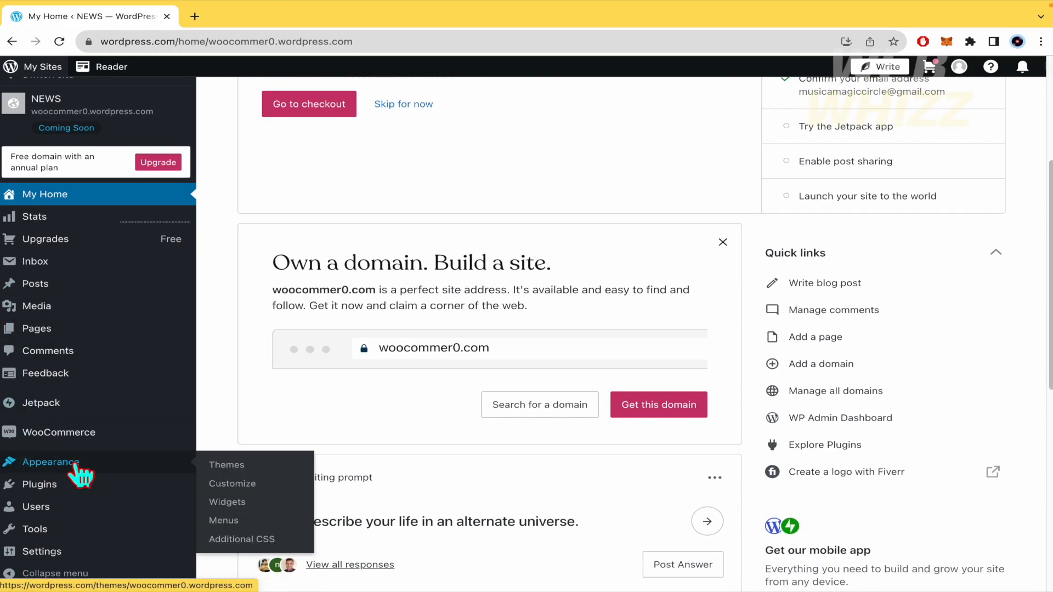
left_click(233, 467)
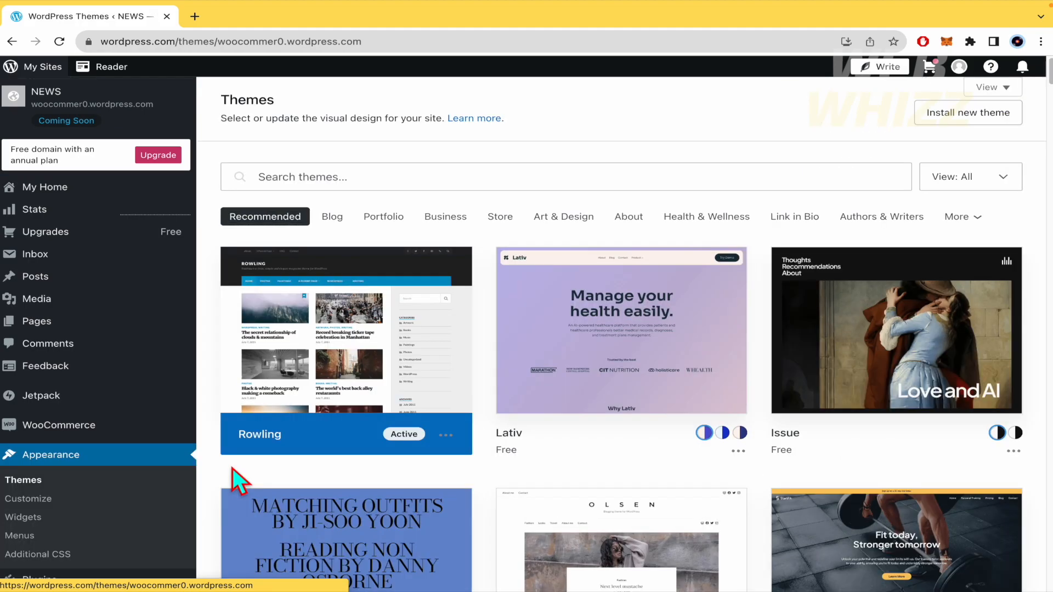
Step: Look over the recommended themes and search the theme library for "news"
scroll(491, 496, "down", 20)
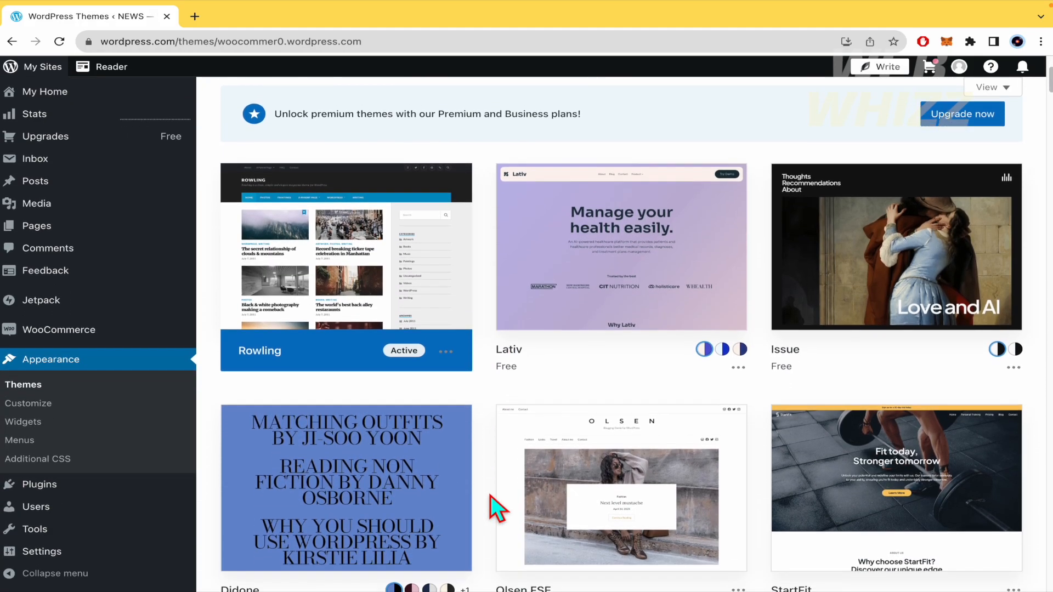
scroll(490, 496, "up", 15)
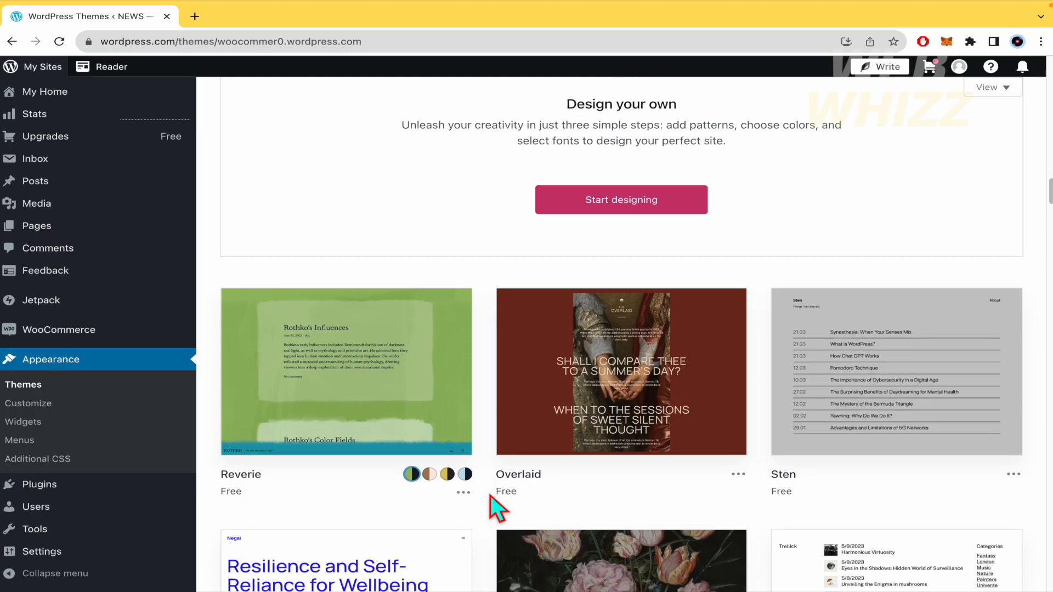
scroll(490, 495, "up", 10)
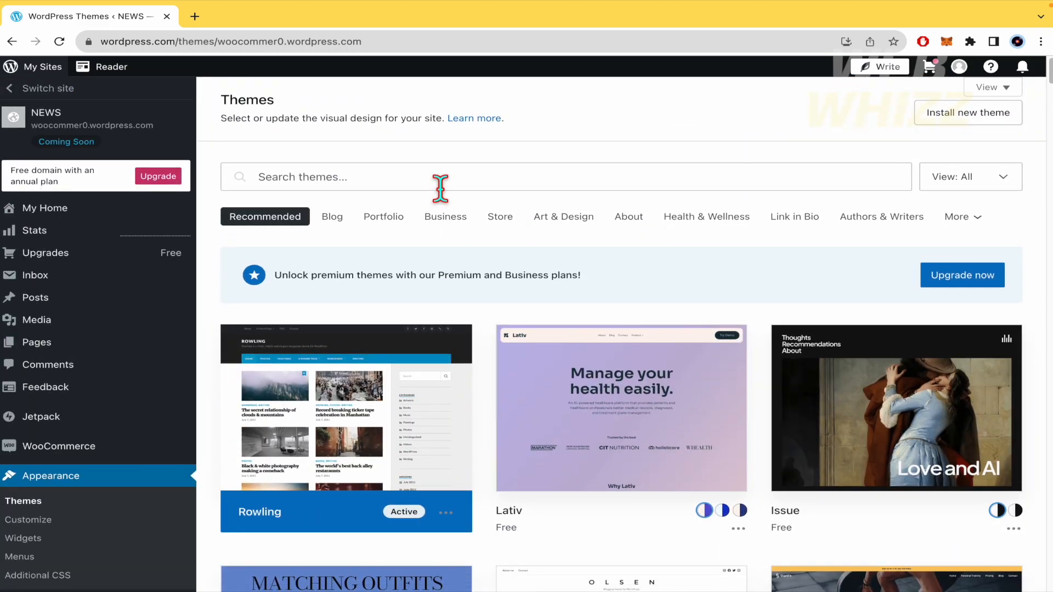
left_click(440, 186)
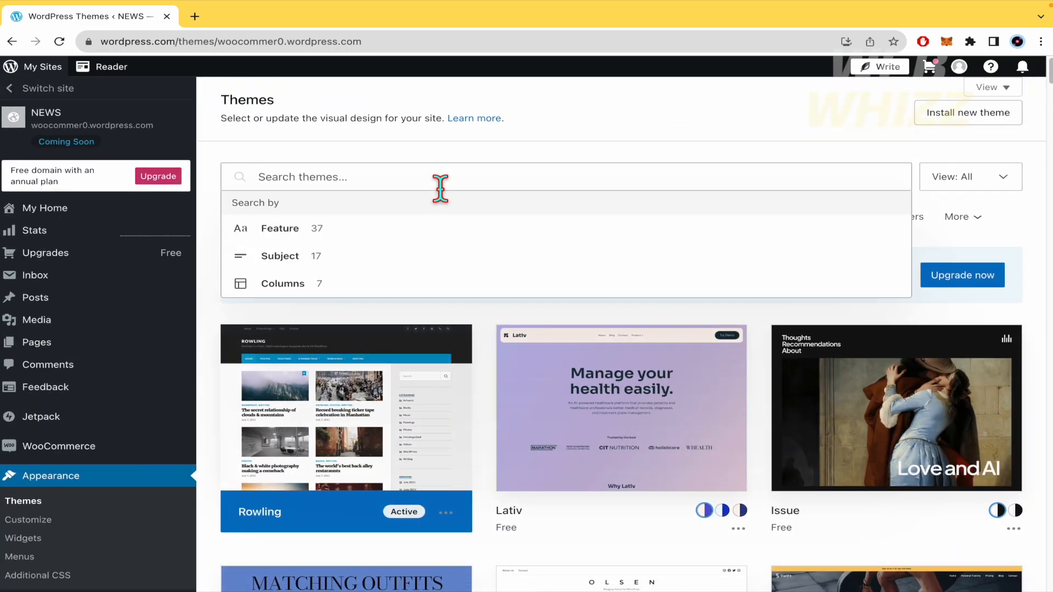
type("news")
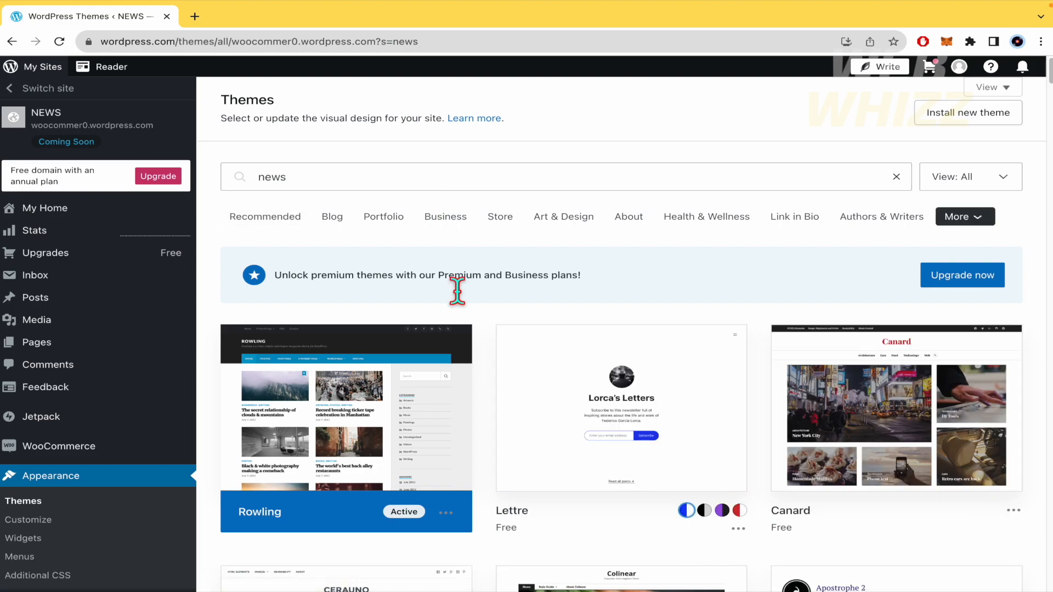
Step: Look through the news theme results and open the details page of the Cerauno theme
scroll(501, 400, "down", 4)
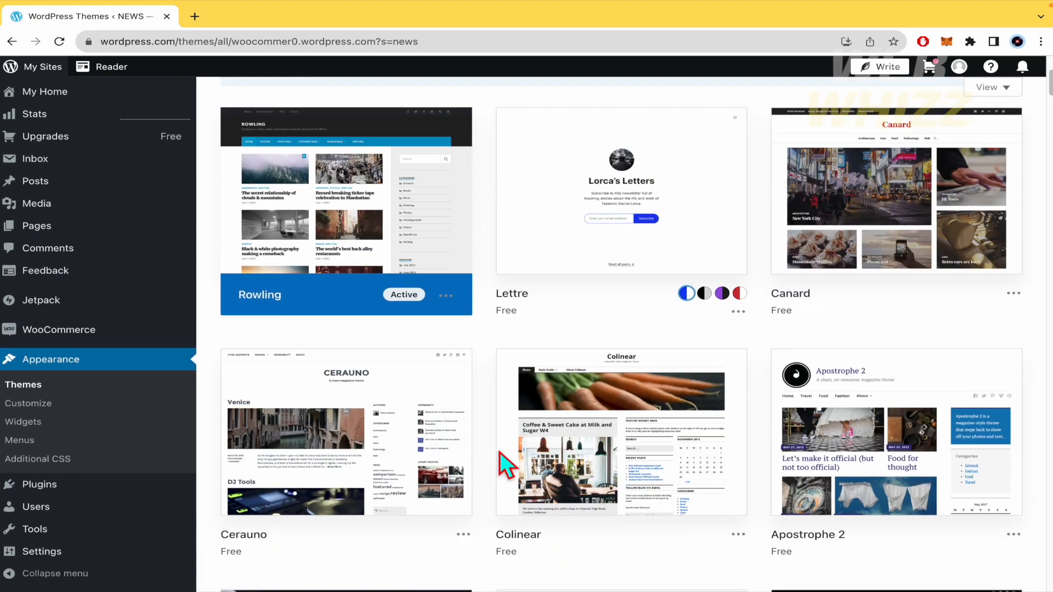
scroll(499, 452, "down", 4)
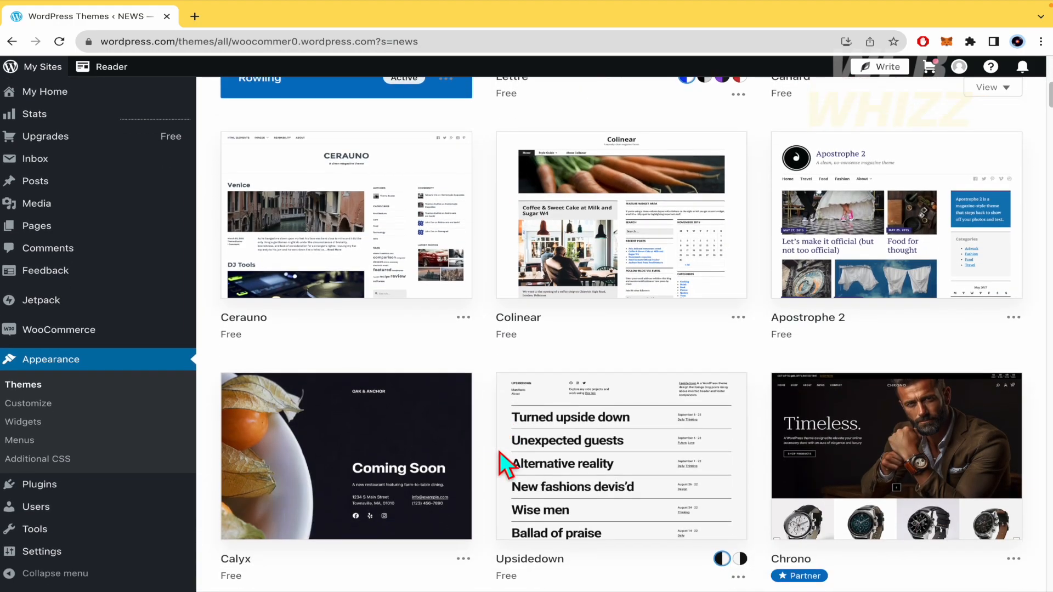
scroll(498, 451, "up", 2)
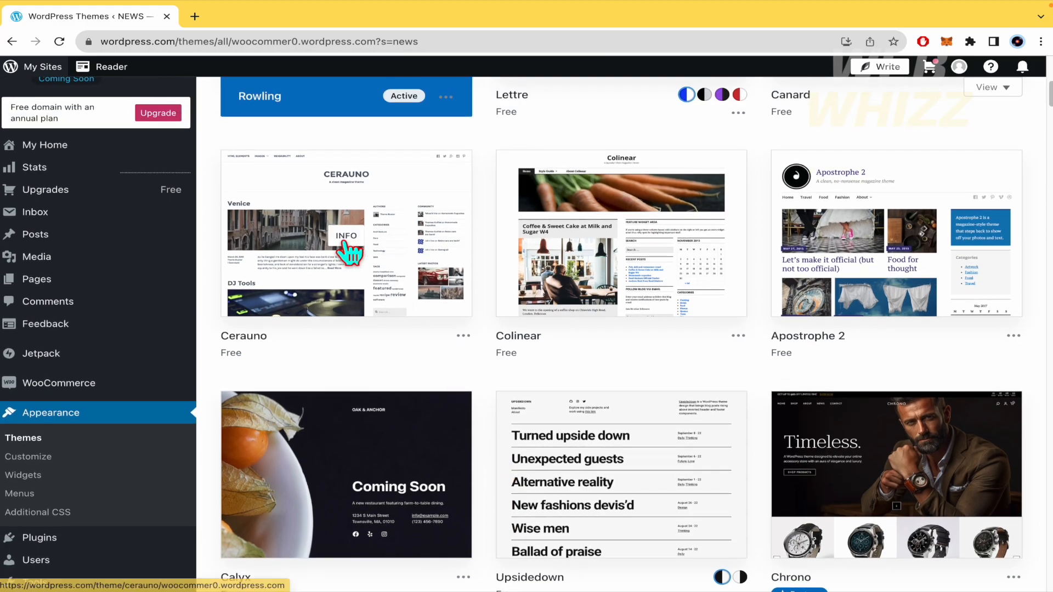
mouse_move(374, 227)
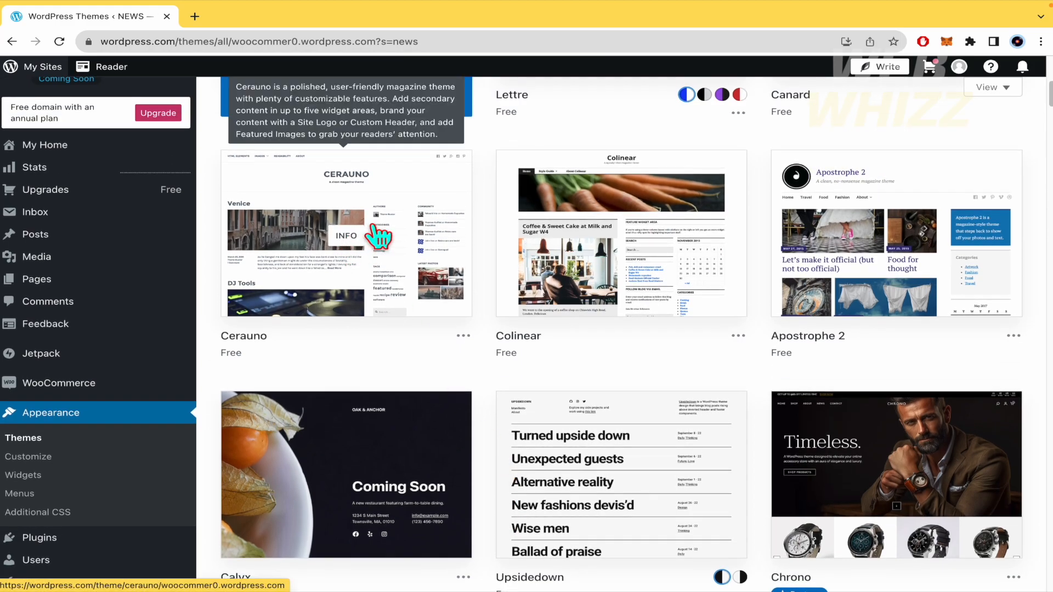
left_click(437, 222)
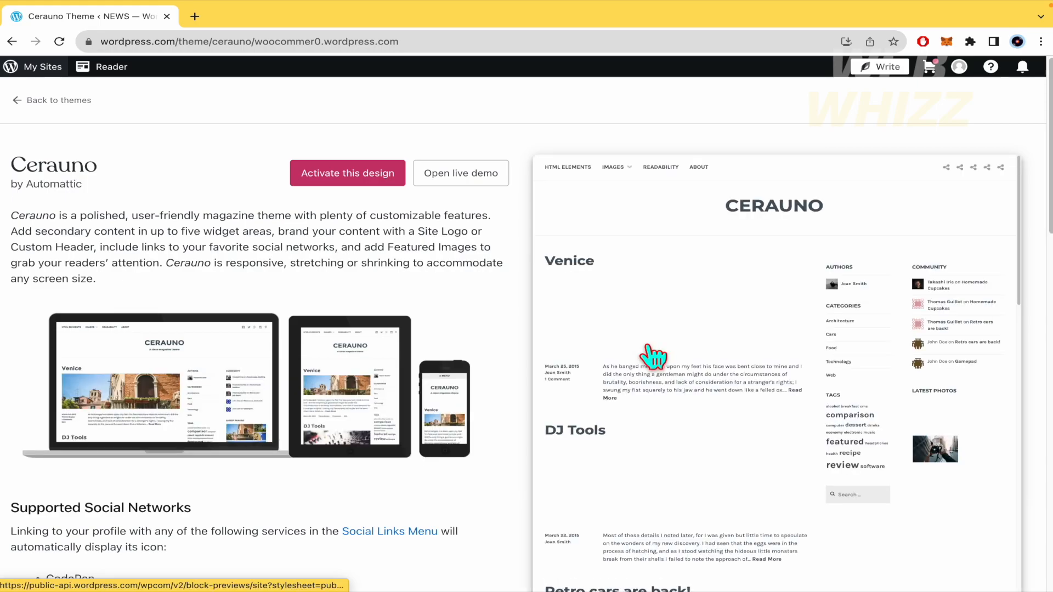
Step: Review the Cerauno theme's description, features and preview, and return to the news theme results
scroll(218, 360, "down", 1)
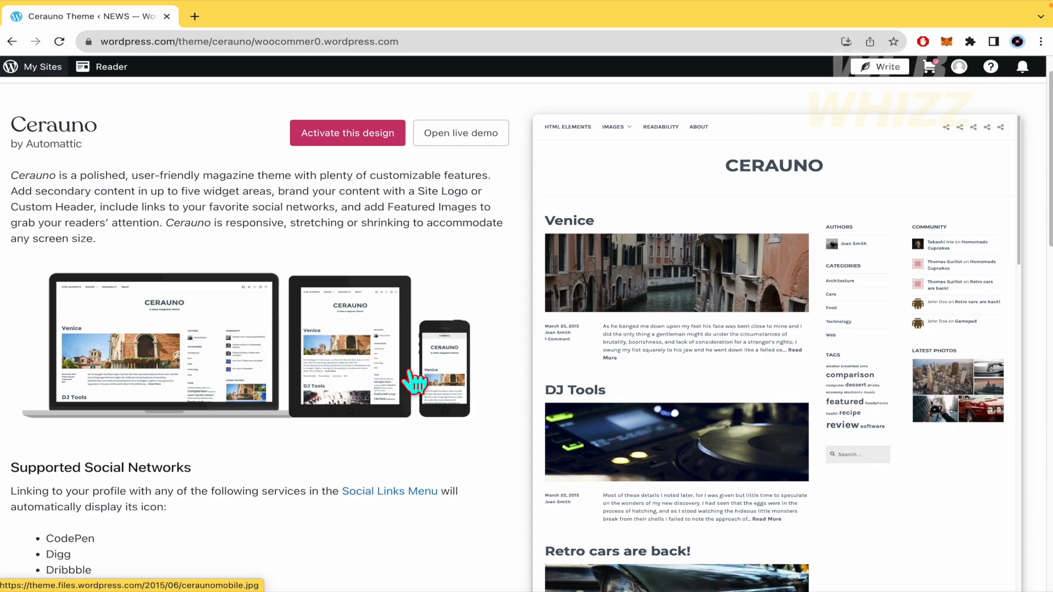
scroll(676, 382, "down", 3)
scroll(674, 384, "down", 8)
scroll(670, 380, "down", 7)
scroll(670, 379, "up", 15)
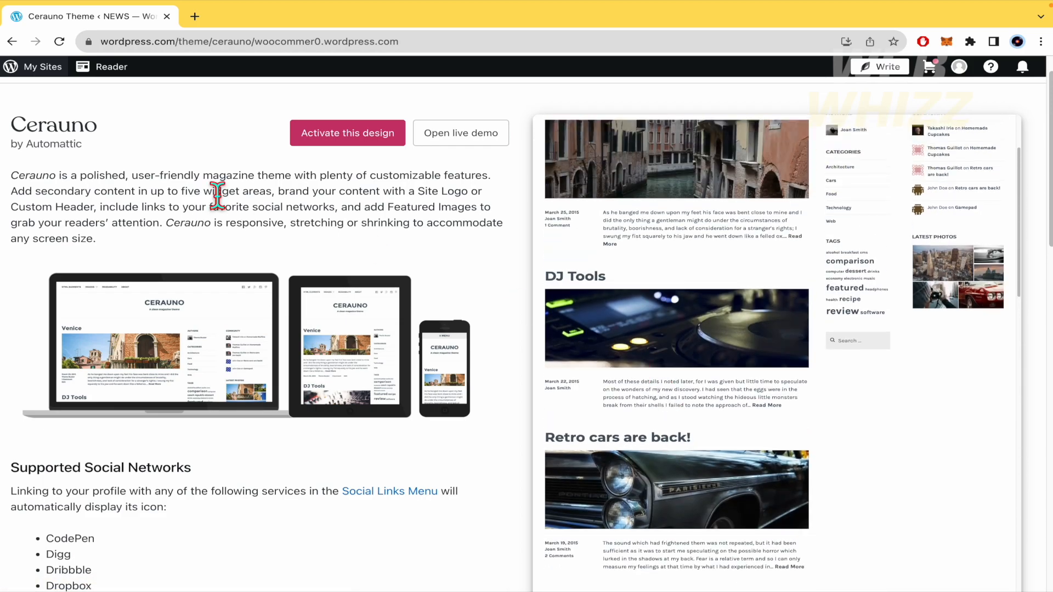
left_click(12, 42)
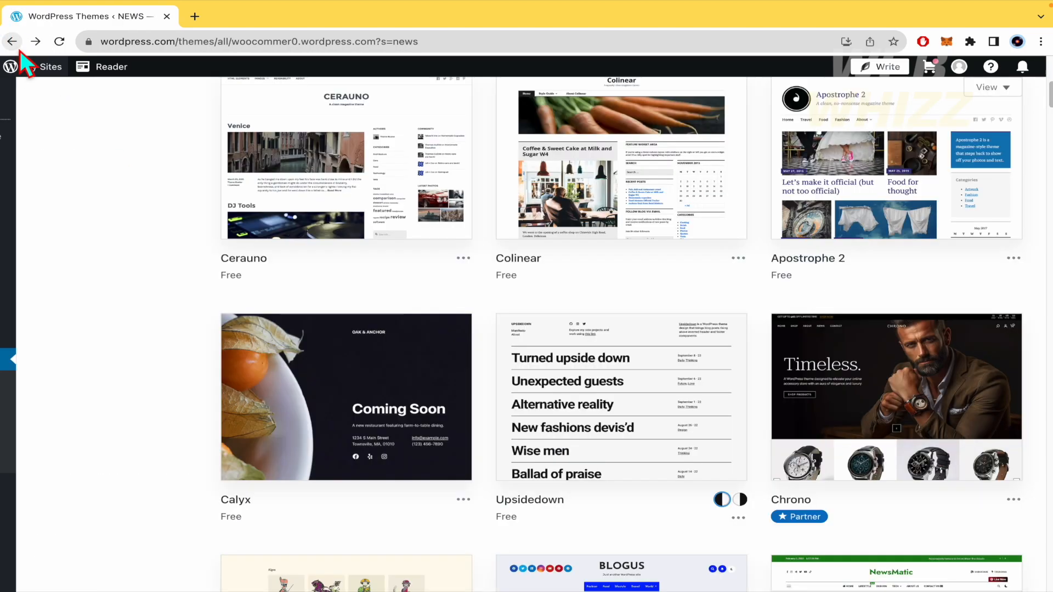
Step: Browse the remaining news themes, comparing their designs and their free, partner or community labels
scroll(506, 472, "down", 8)
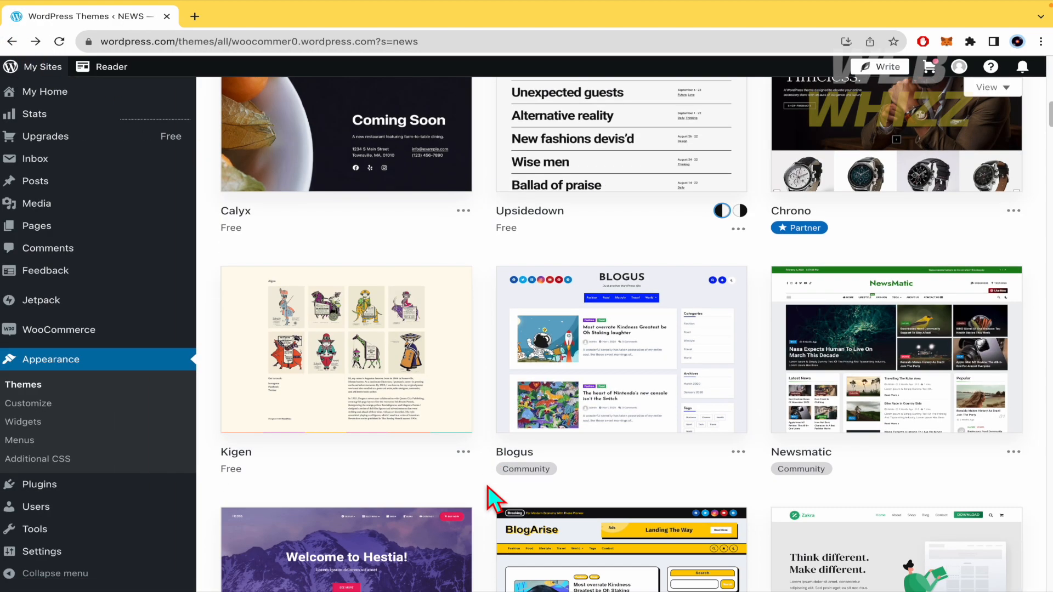
scroll(502, 445, "down", 3)
scroll(501, 446, "up", 5)
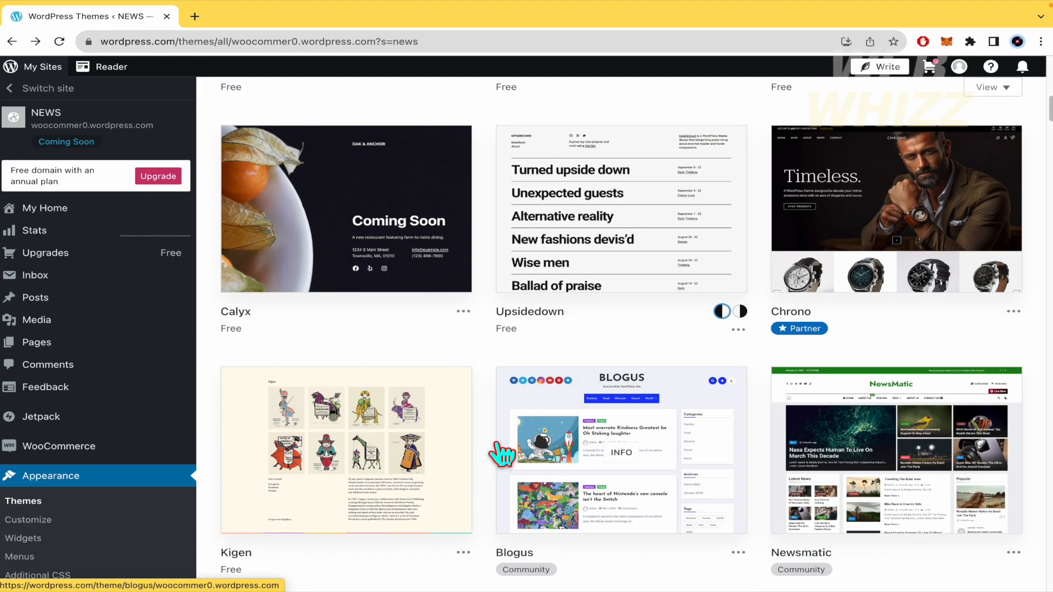
scroll(500, 451, "up", 2)
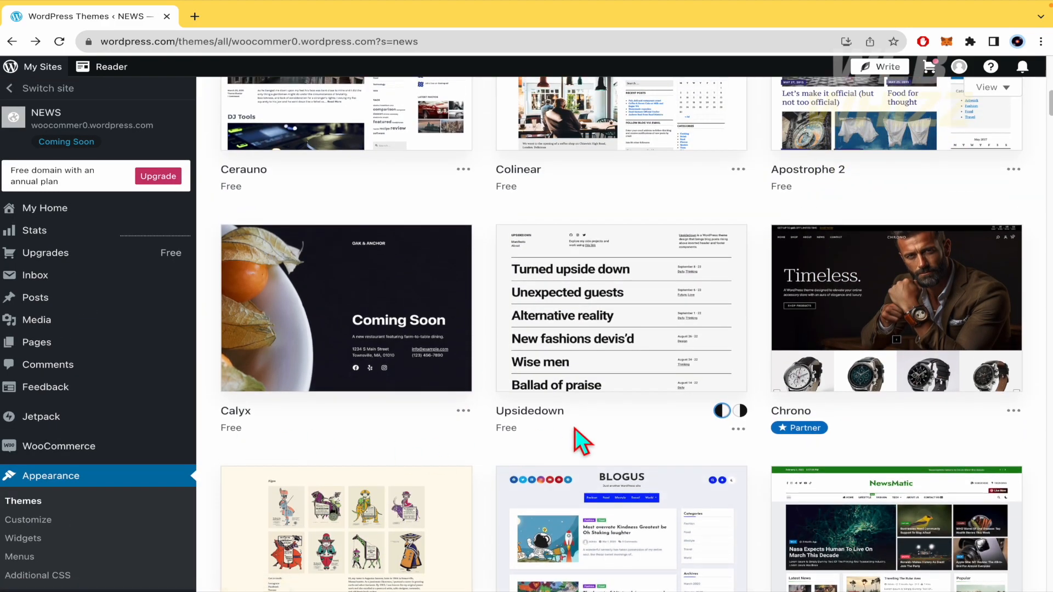
mouse_move(800, 429)
scroll(1047, 450, "down", 10)
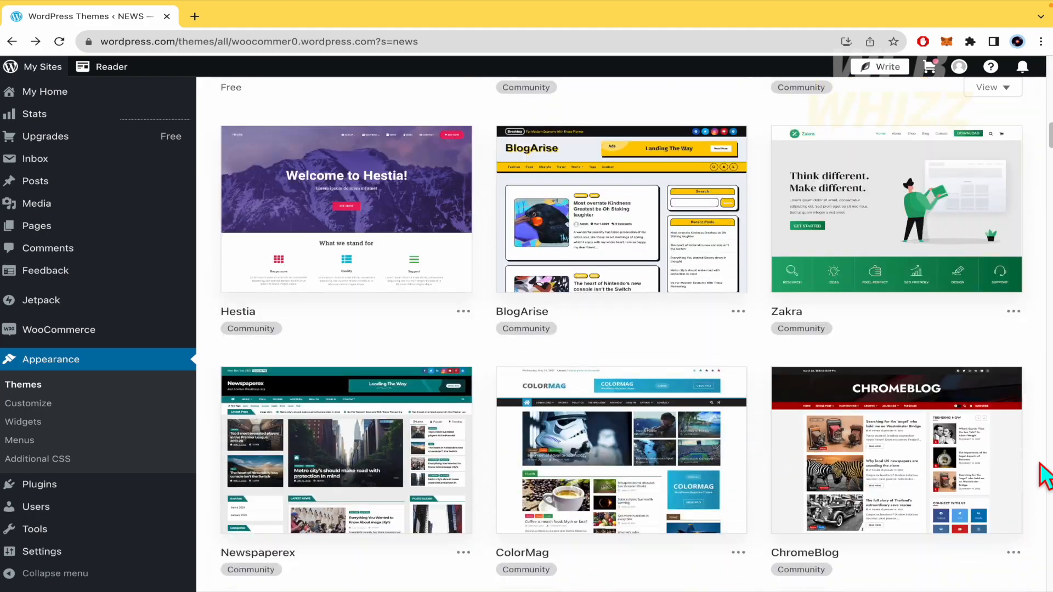
scroll(1041, 471, "up", 15)
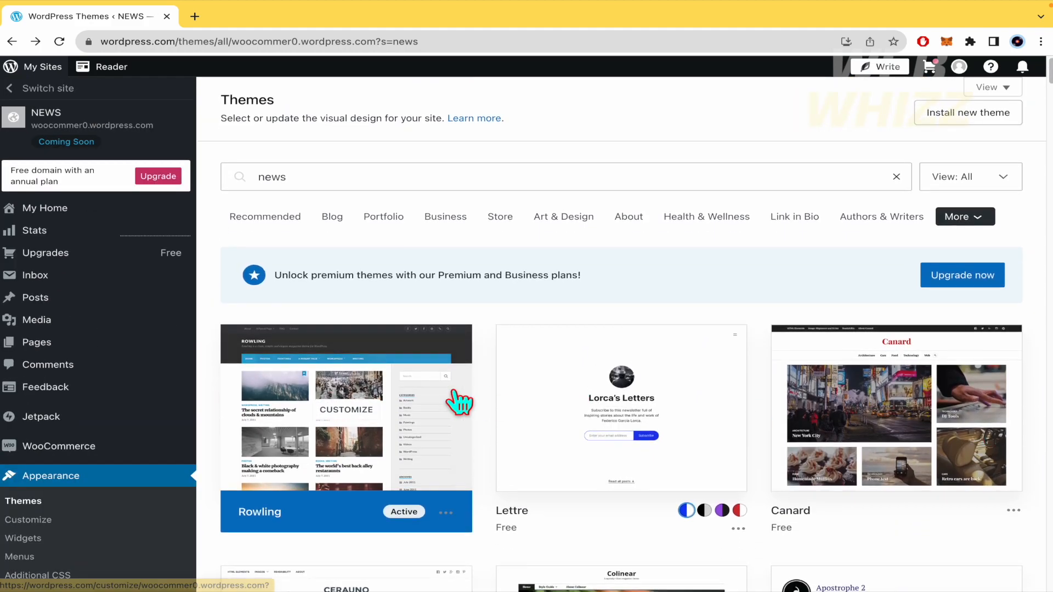
Step: Open the live demo of the active Rowling theme
left_click(397, 416)
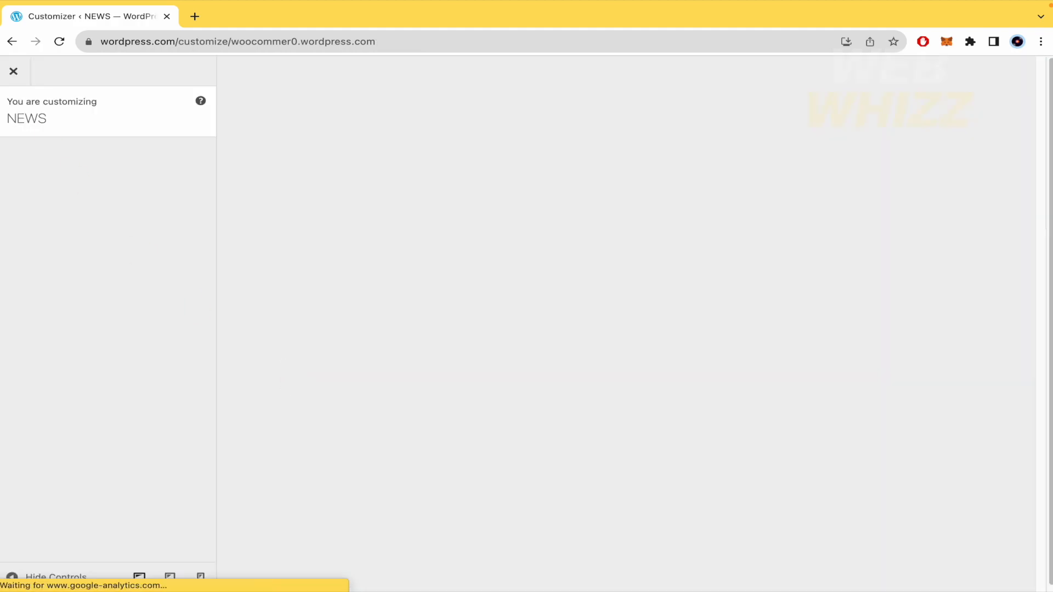
left_click(13, 44)
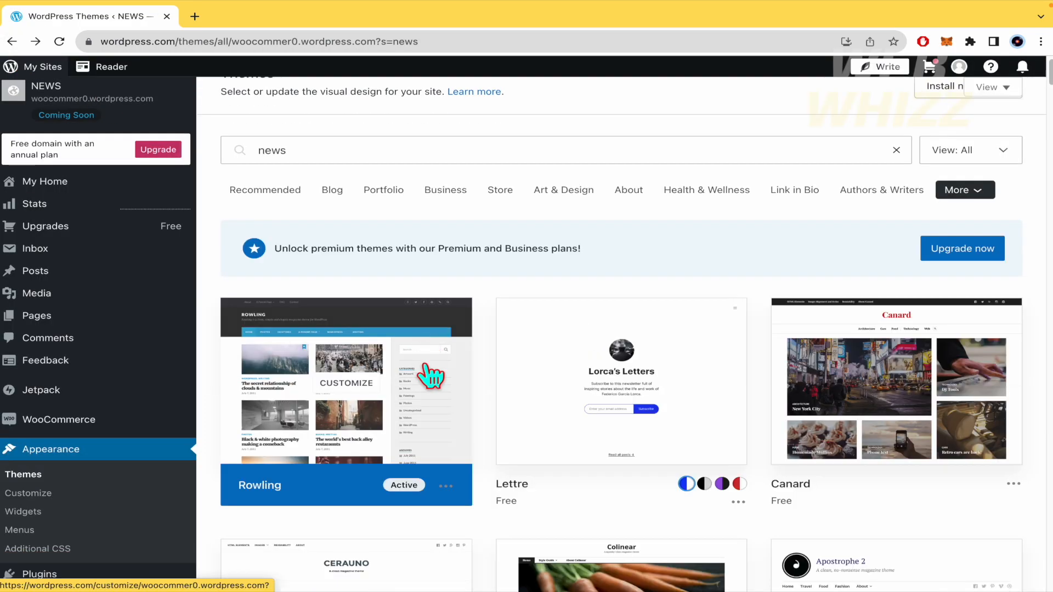
left_click(446, 486)
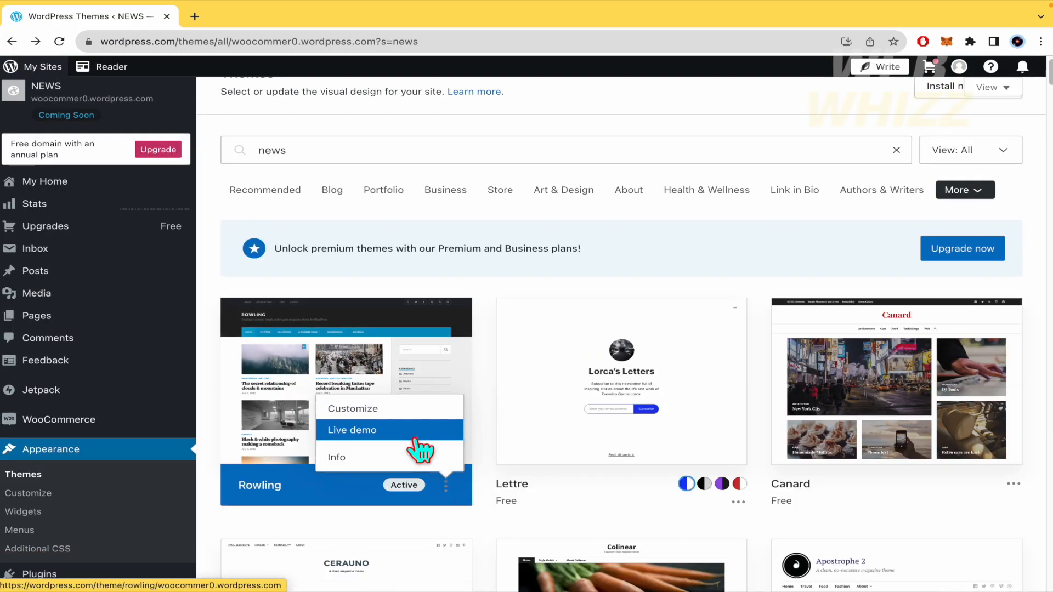
left_click(485, 508)
left_click(446, 486)
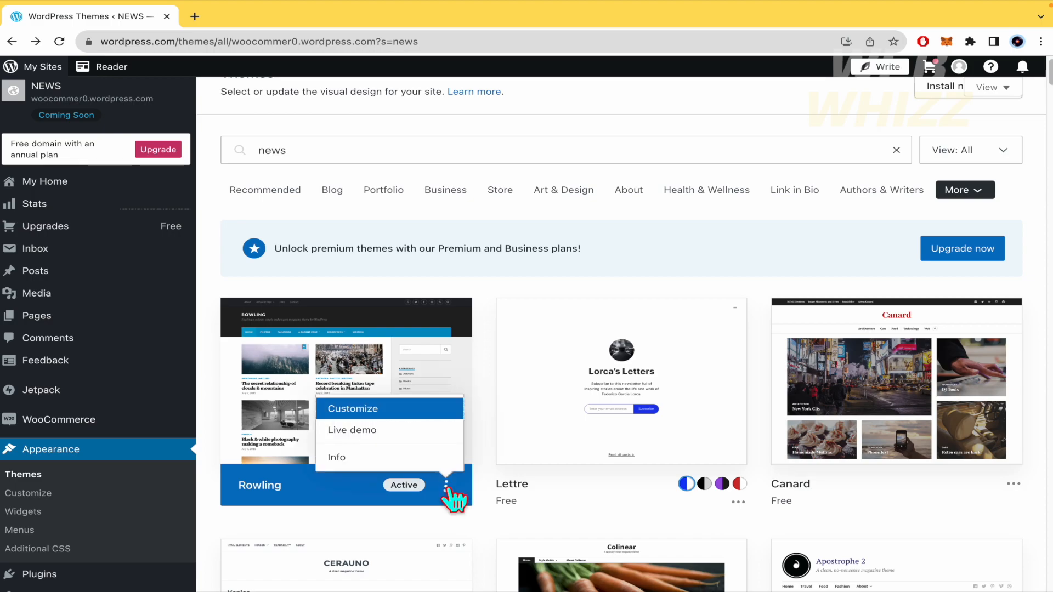
left_click(371, 434)
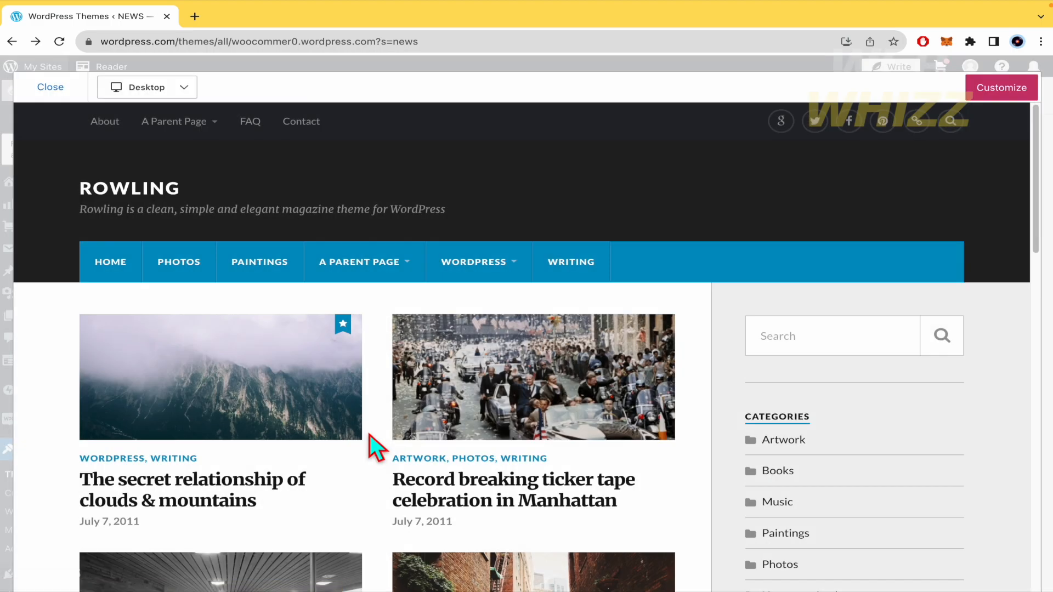
Step: Examine the Rowling demo's home page, including its header, article grid and sidebar
scroll(369, 436, "down", 5)
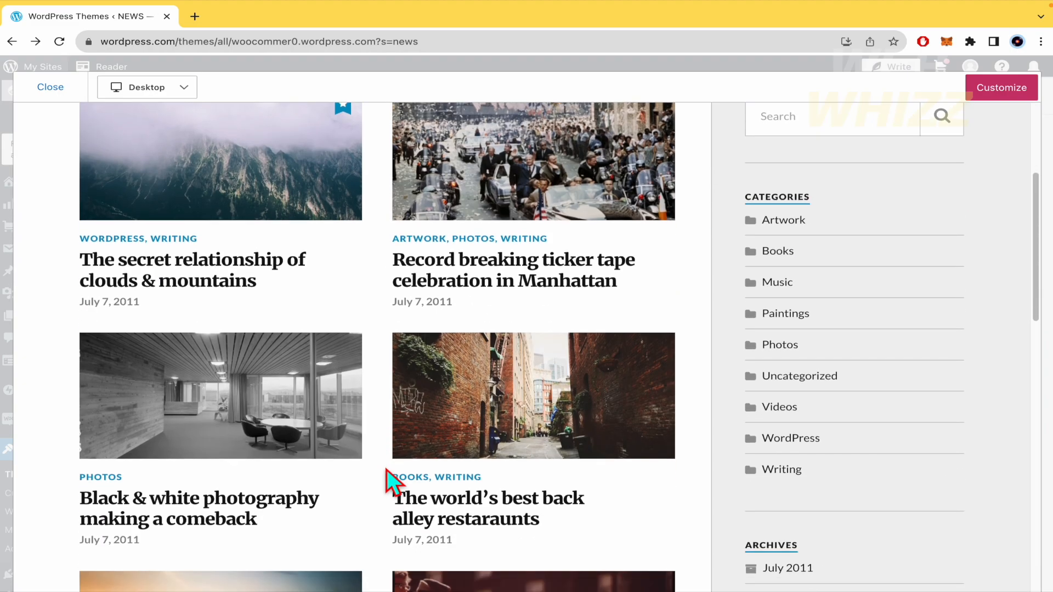
scroll(387, 469, "down", 10)
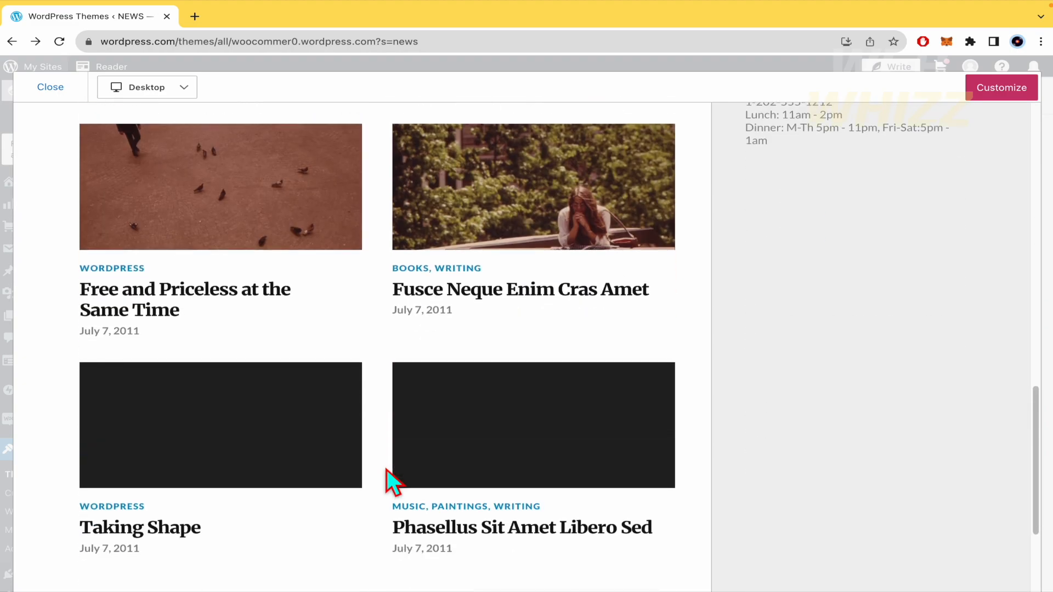
scroll(386, 470, "down", 1)
scroll(386, 470, "up", 15)
scroll(386, 469, "down", 15)
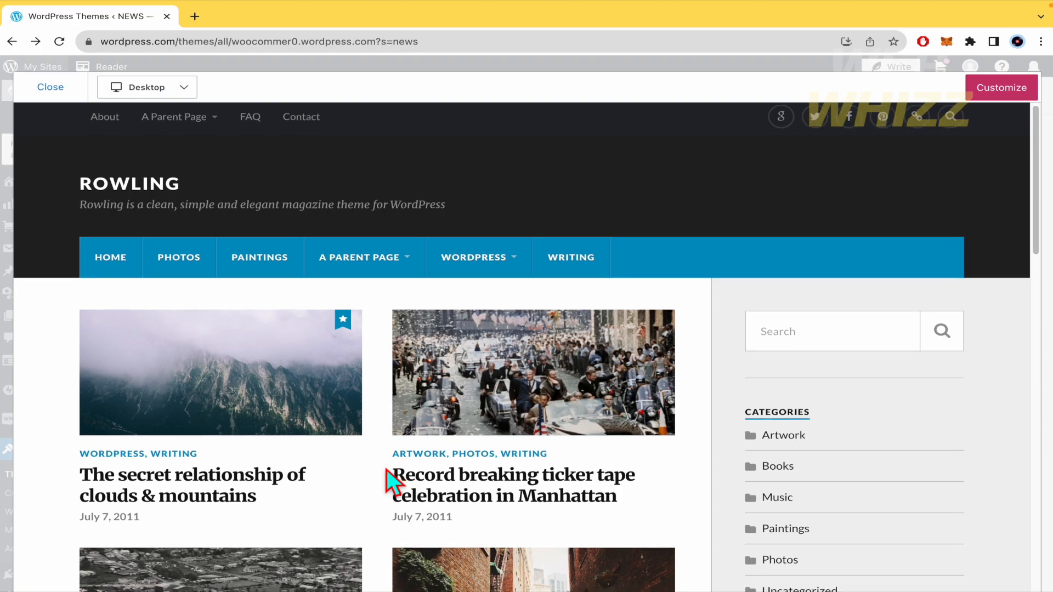
scroll(386, 469, "up", 15)
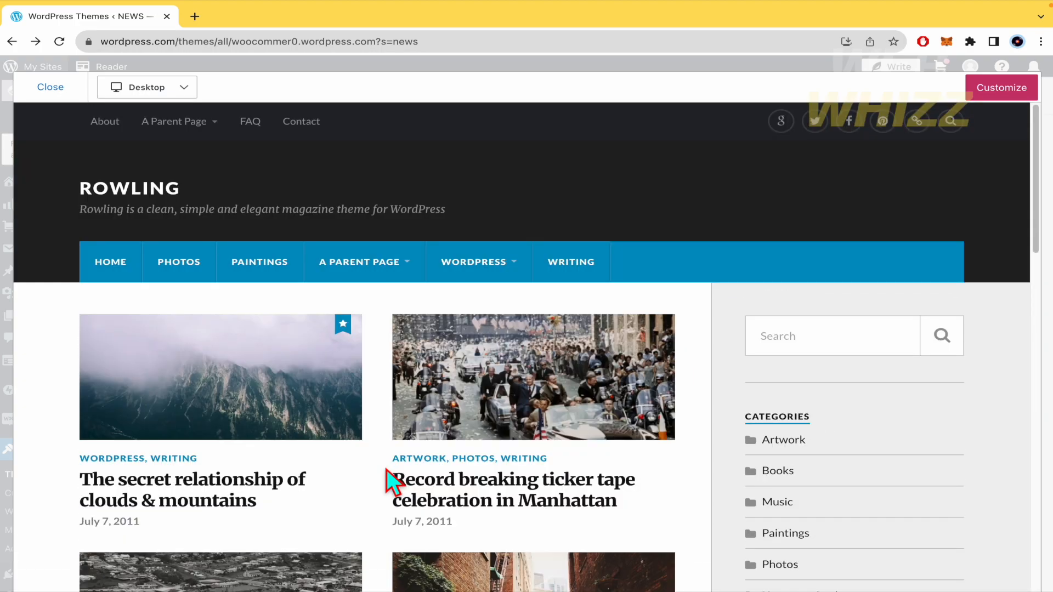
Step: Open the Paintings category in the Rowling demo and examine its page layout
scroll(386, 470, "down", 1)
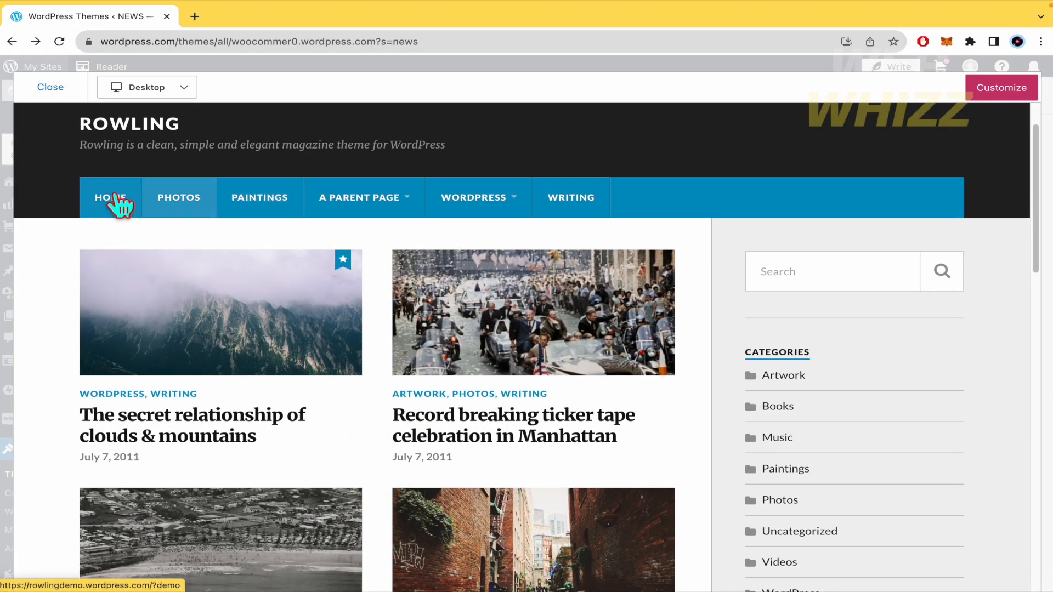
left_click(265, 209)
mouse_move(442, 310)
scroll(445, 320, "down", 3)
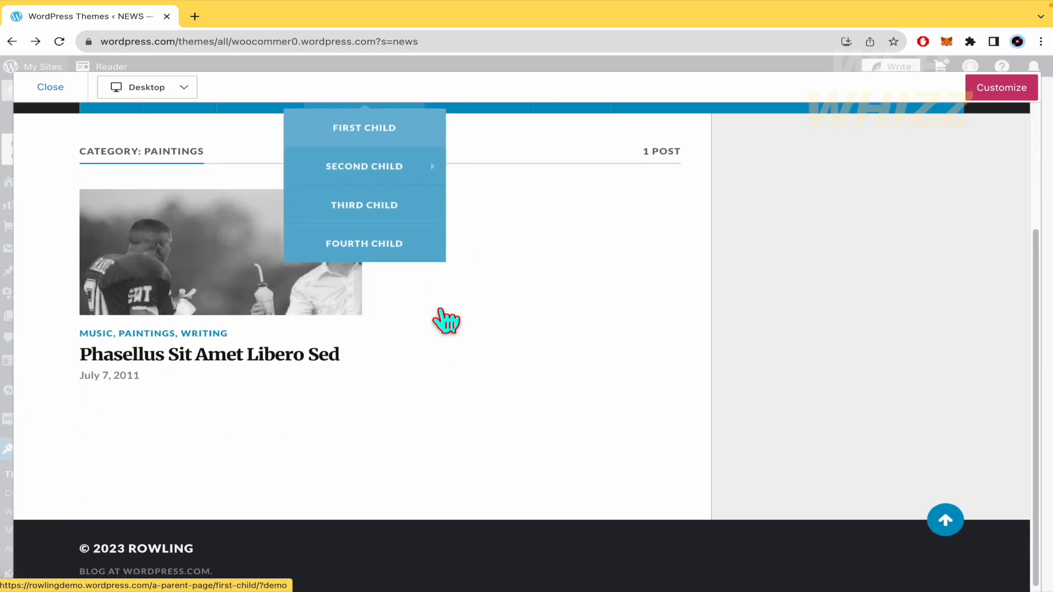
Step: Open the "Phasellus Sit Amet Libero Sed" post in the Rowling demo and examine its layout from title to author box
left_click(296, 235)
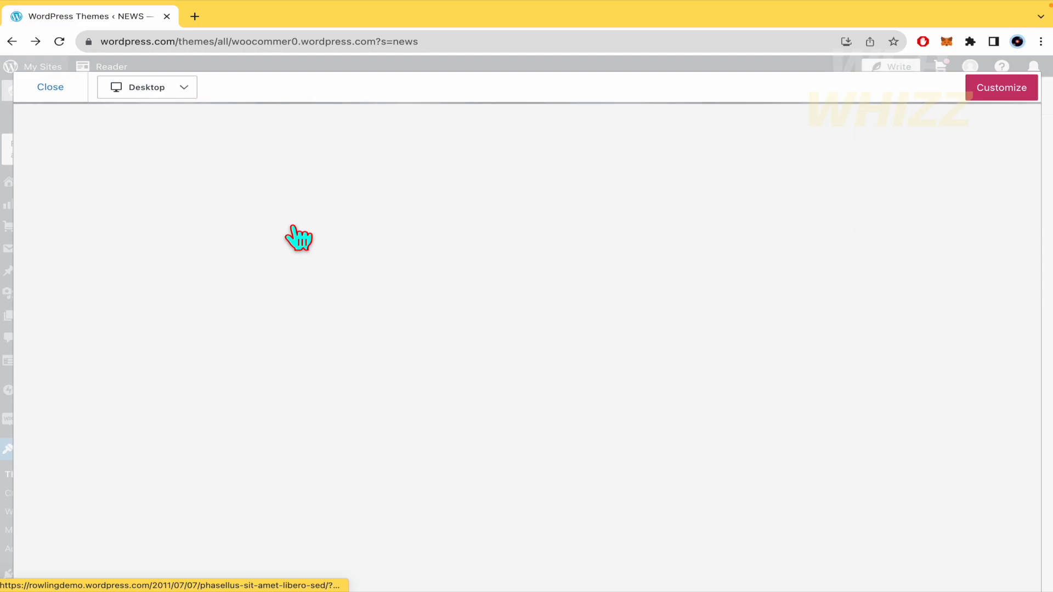
scroll(560, 489, "down", 2)
scroll(560, 489, "down", 3)
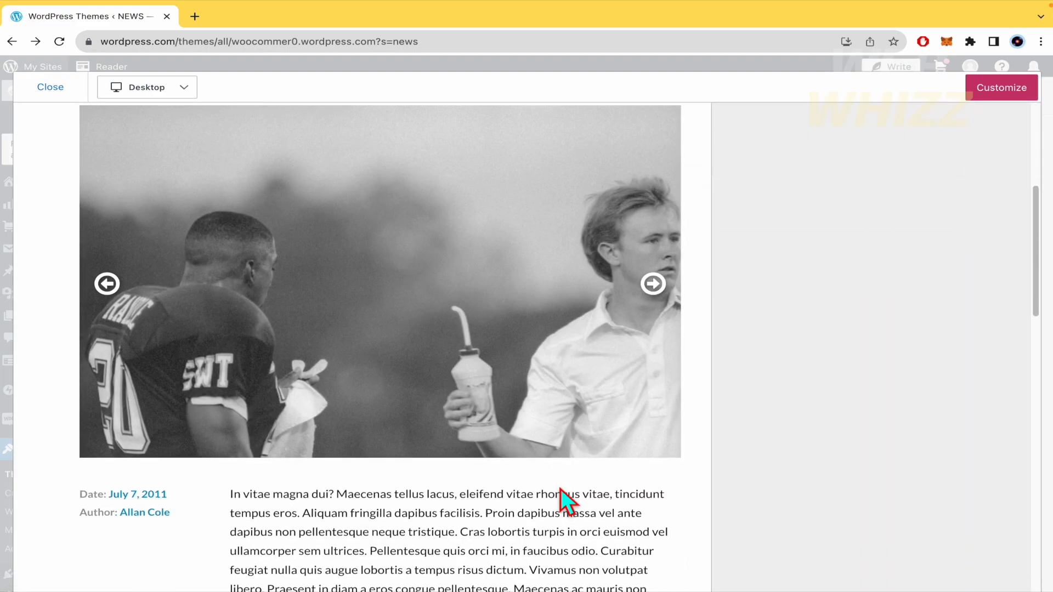
scroll(560, 488, "up", 4)
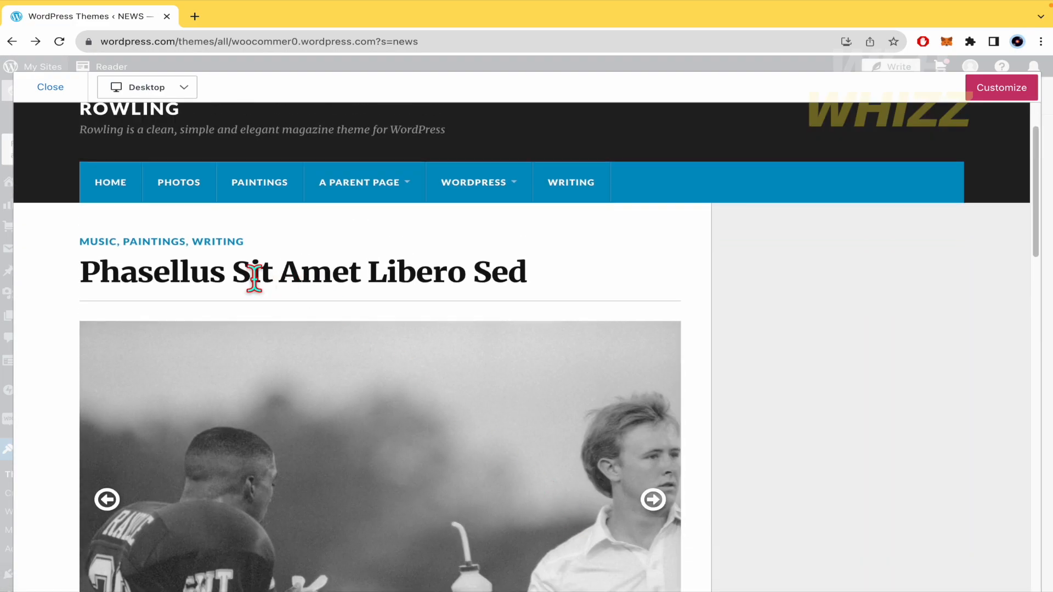
scroll(242, 282, "down", 2)
scroll(317, 389, "down", 4)
scroll(296, 446, "down", 10)
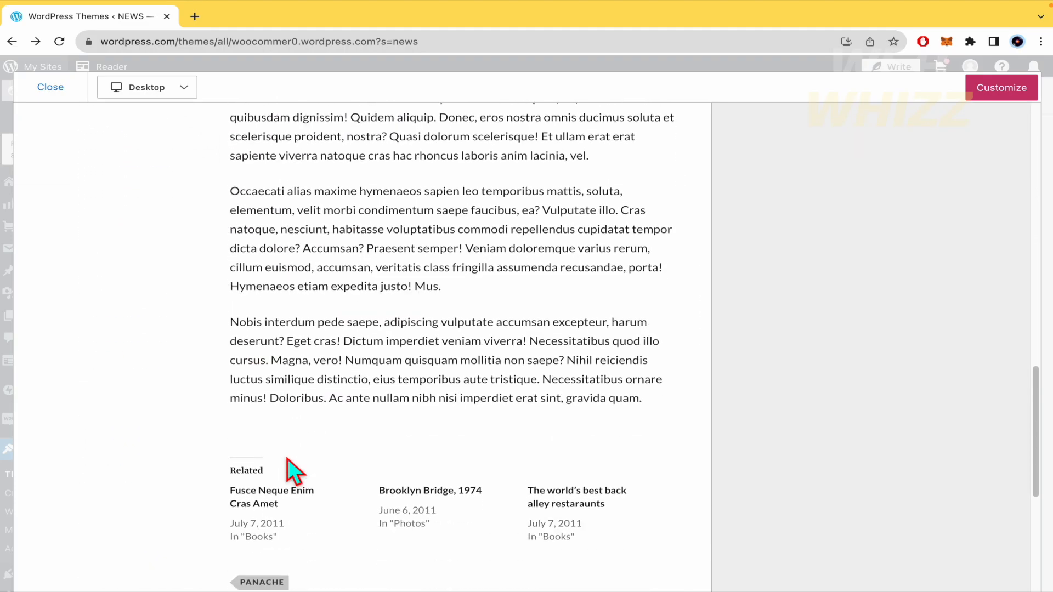
scroll(396, 419, "down", 5)
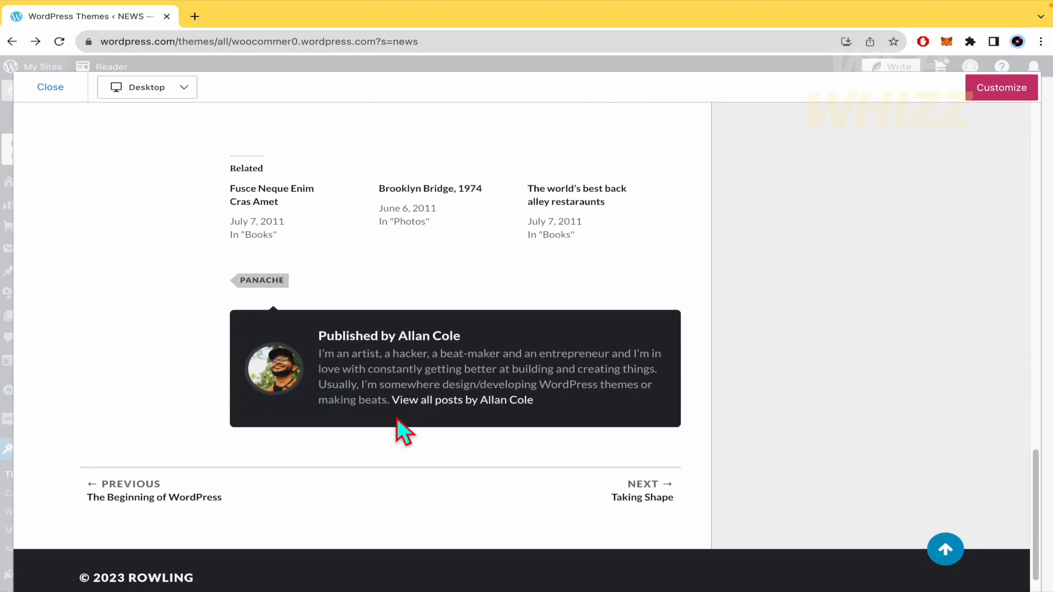
scroll(396, 419, "up", 20)
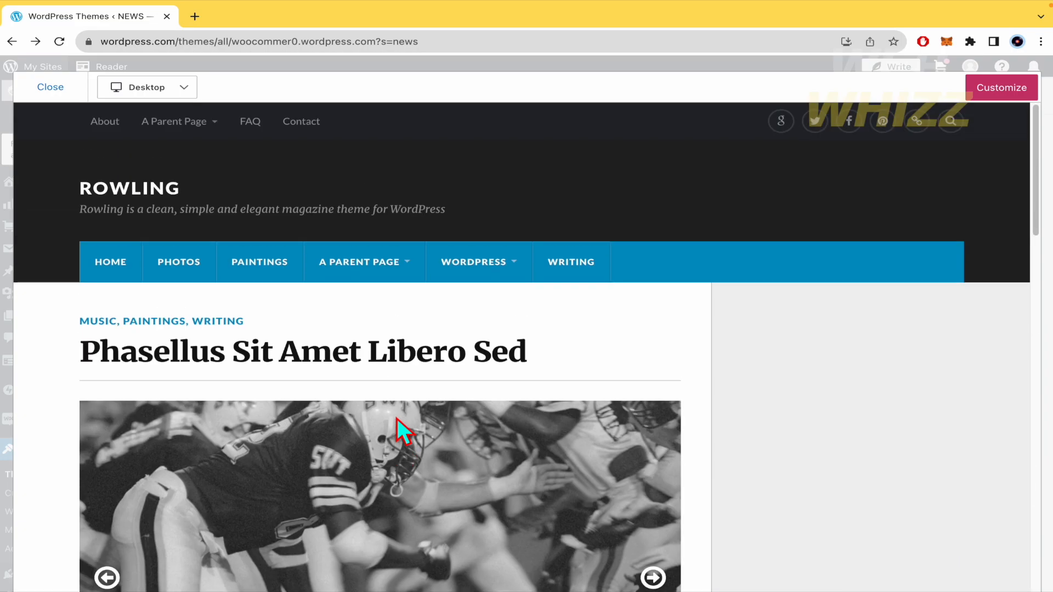
Step: Close the Rowling demo and review the Canard theme's description and available actions in the themes list
left_click(50, 87)
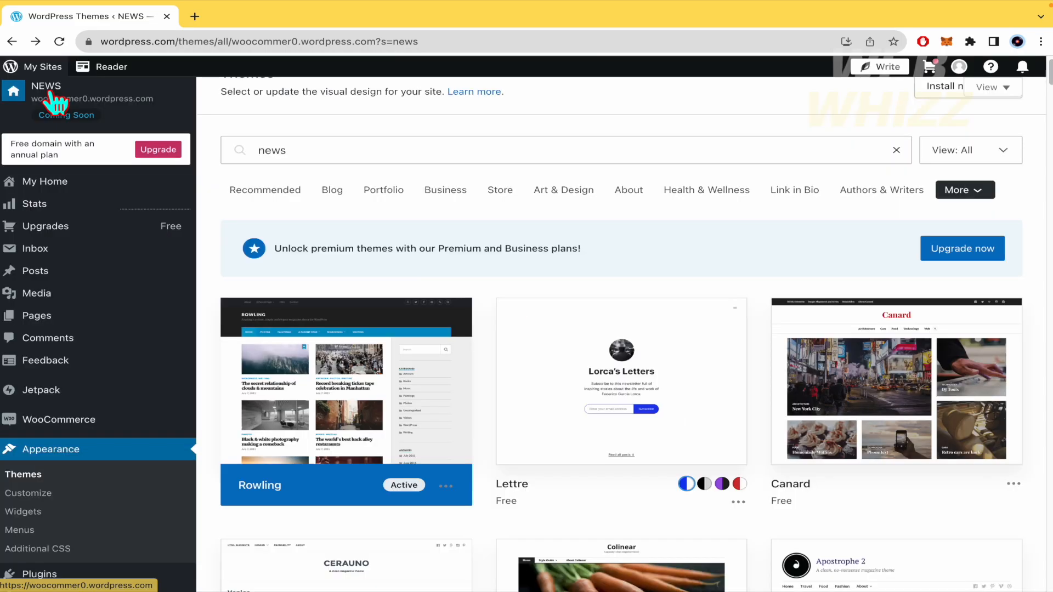
scroll(336, 364, "down", 2)
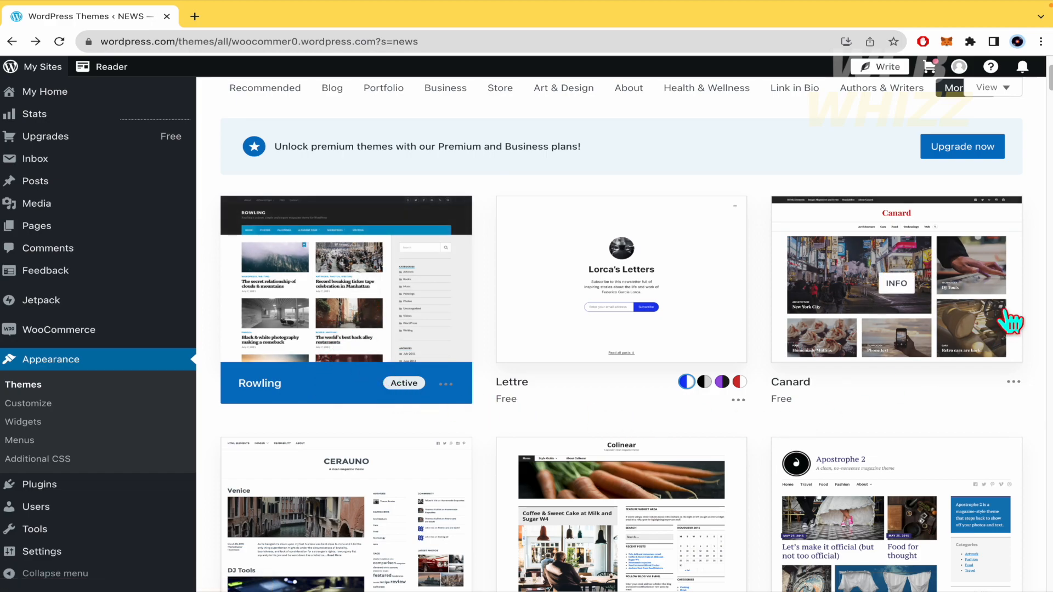
mouse_move(951, 249)
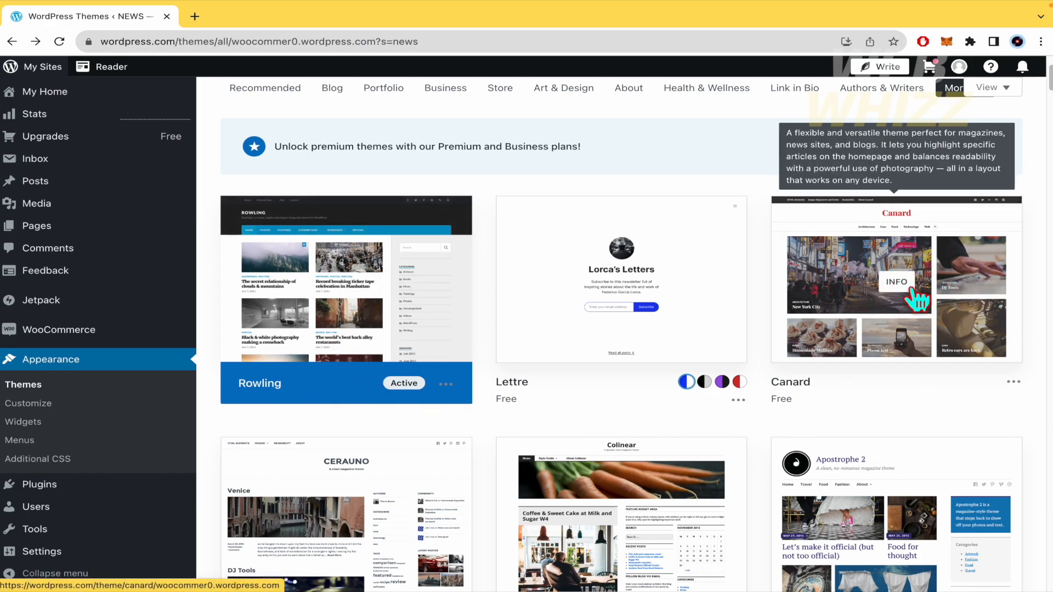
left_click(1013, 384)
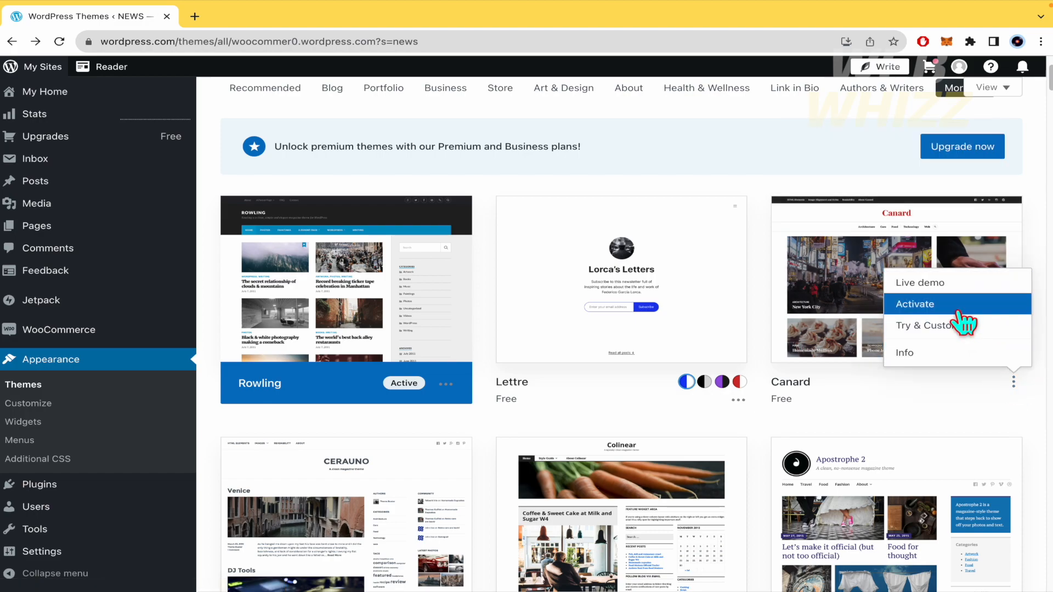
left_click(747, 185)
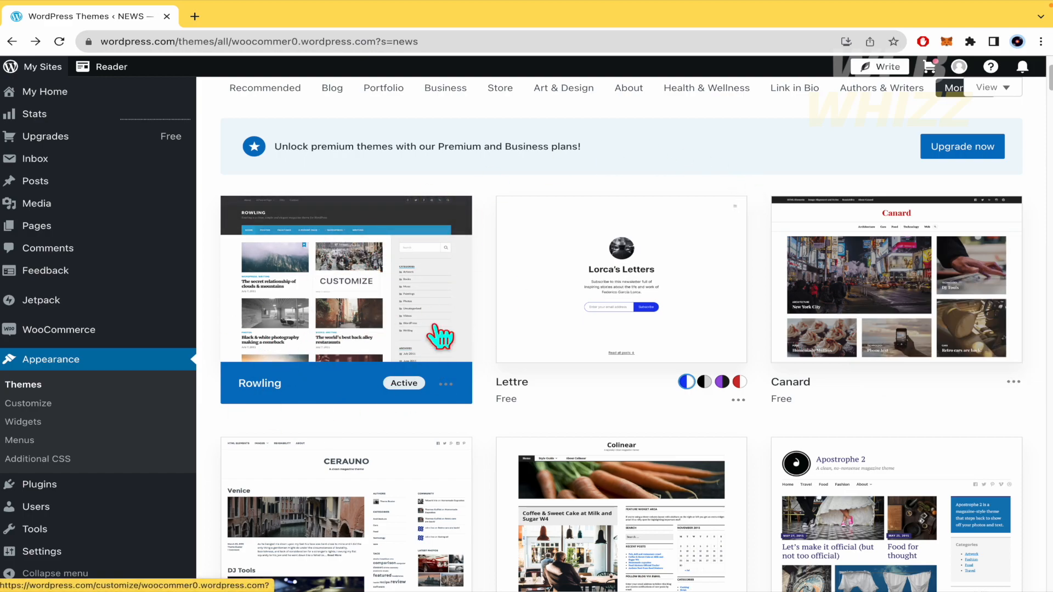
Step: Open the customizer for the active Rowling theme and look over the site preview
left_click(359, 299)
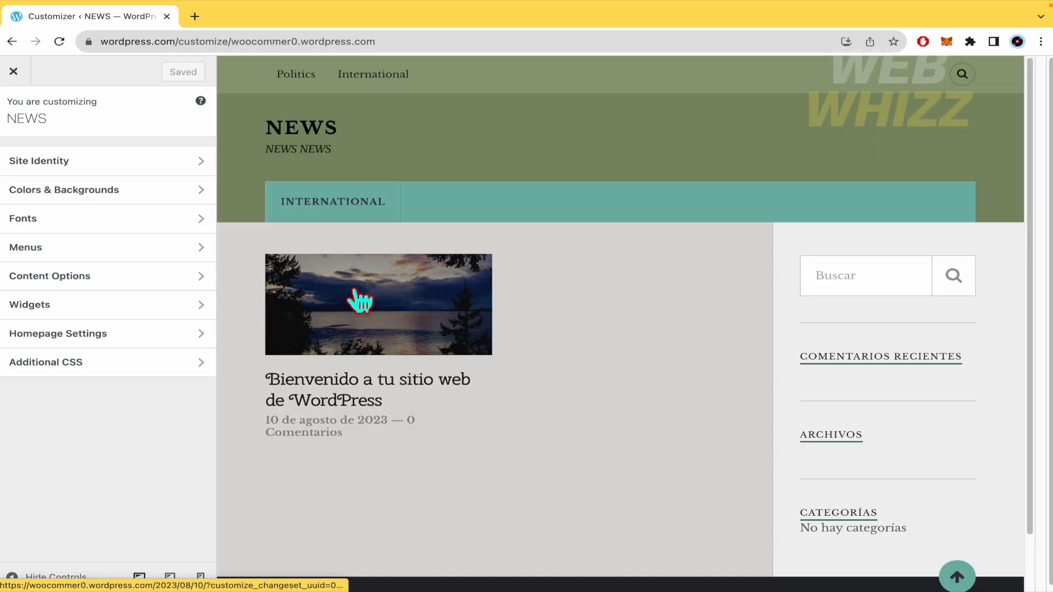
scroll(676, 386, "down", 1)
scroll(676, 386, "up", 1)
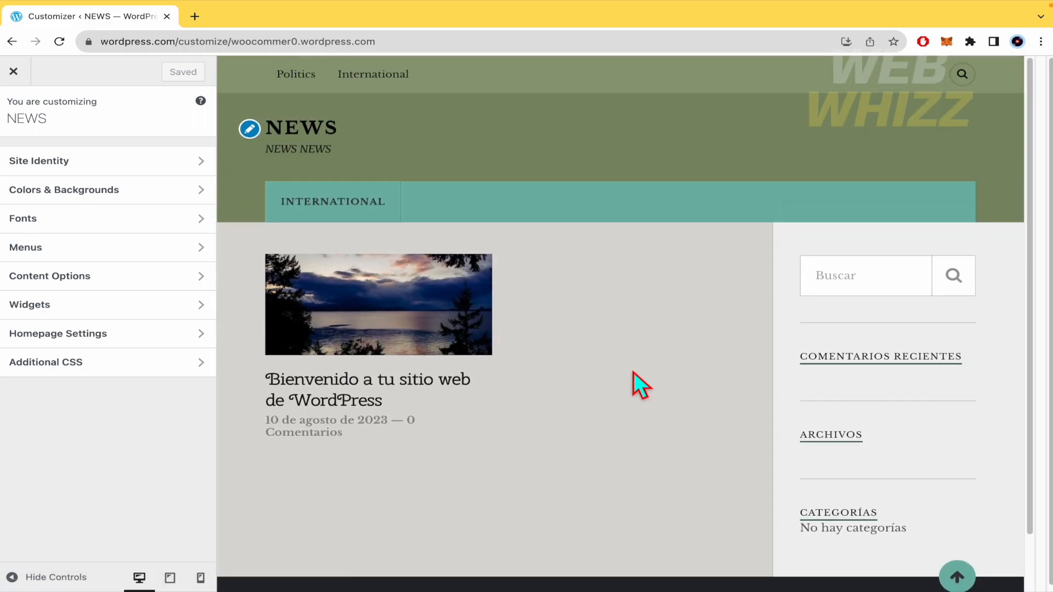
Step: Open the themes list in a separate browser tab and place it before the customizer tab
middle_click(23, 45)
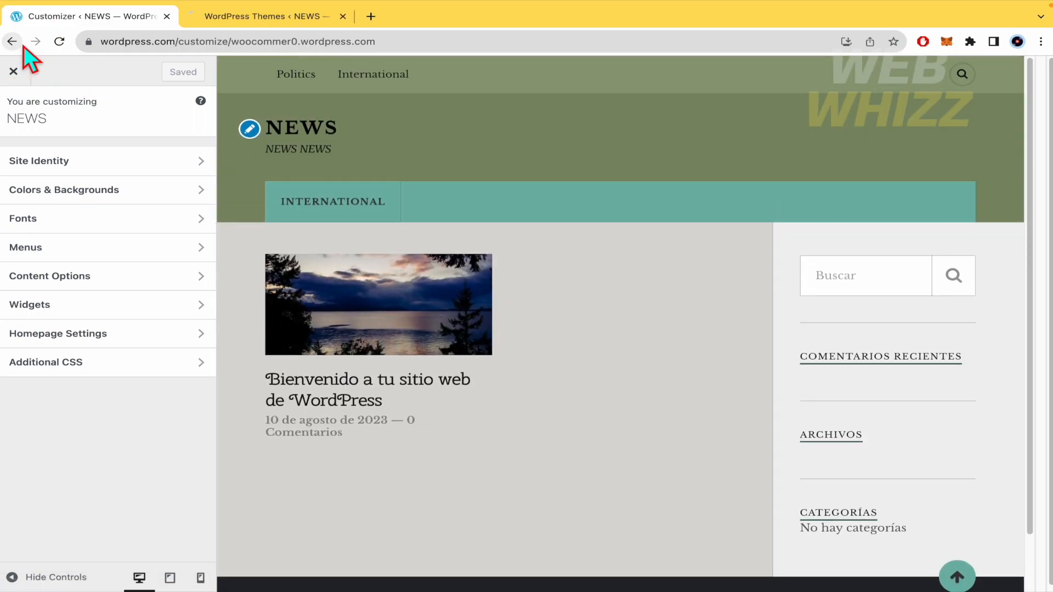
left_click_drag(262, 20, 104, 20)
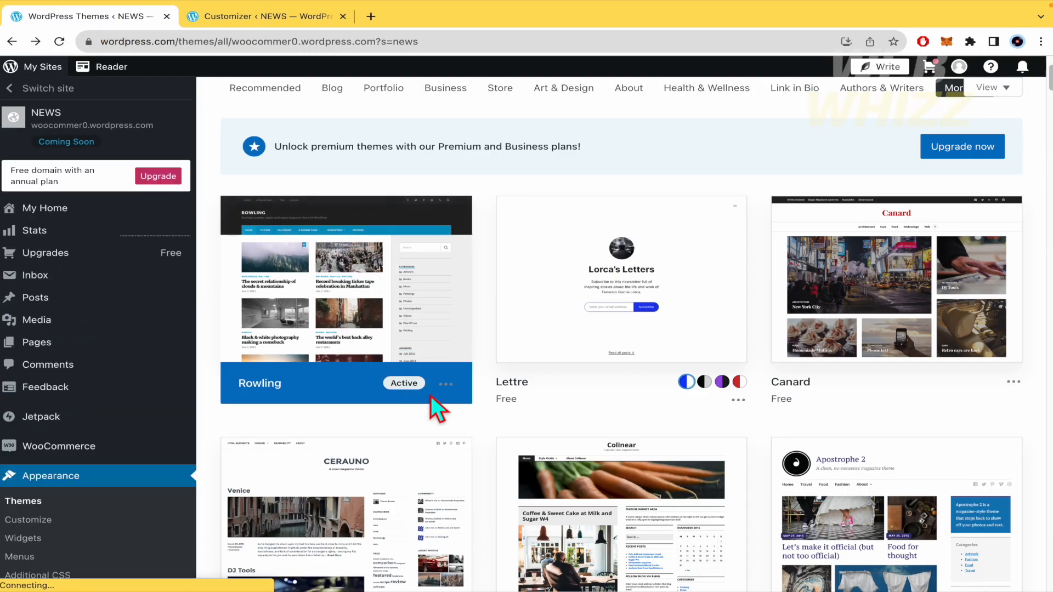
mouse_move(385, 279)
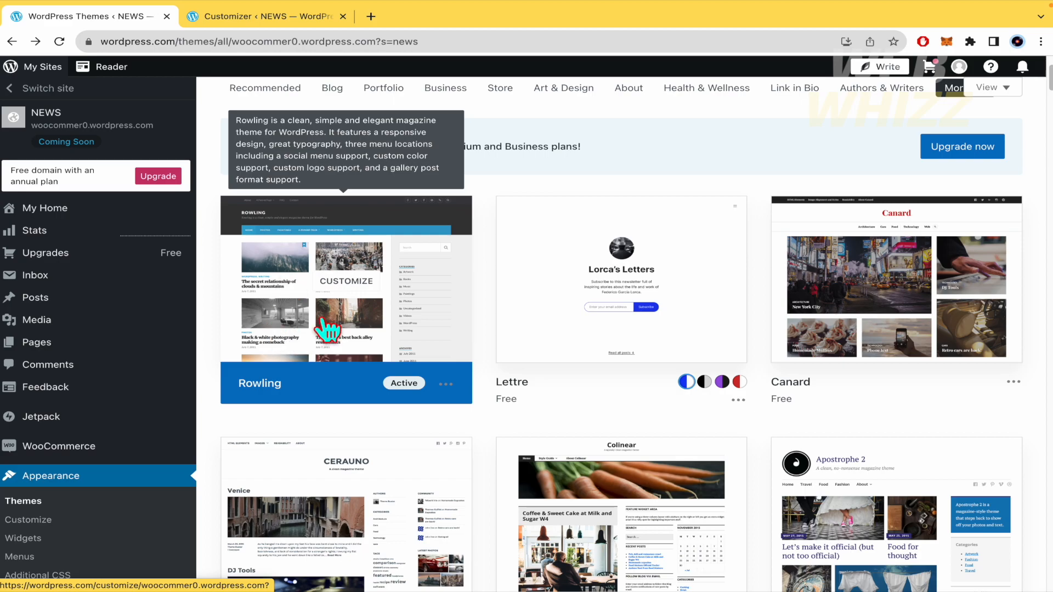
left_click(249, 18)
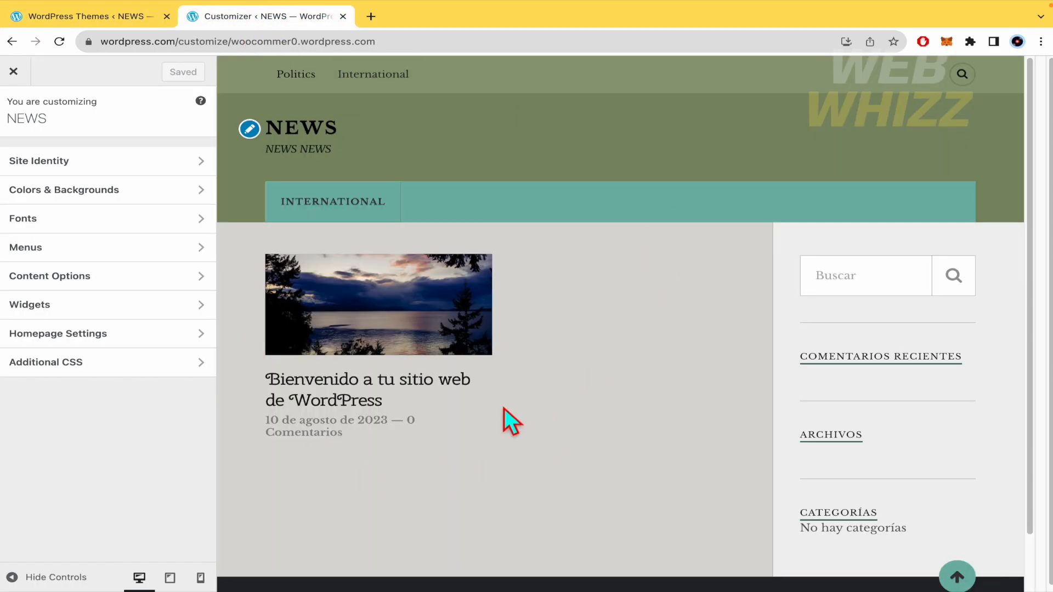
left_click(133, 18)
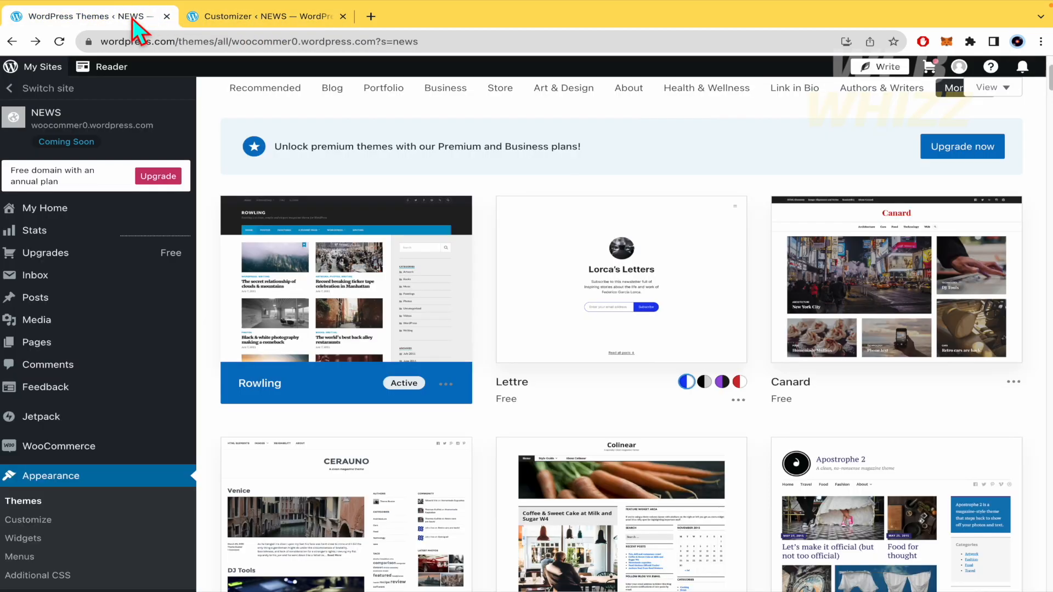
Step: Open the Rowling theme's live demo from the themes list and examine its home page again
left_click(446, 384)
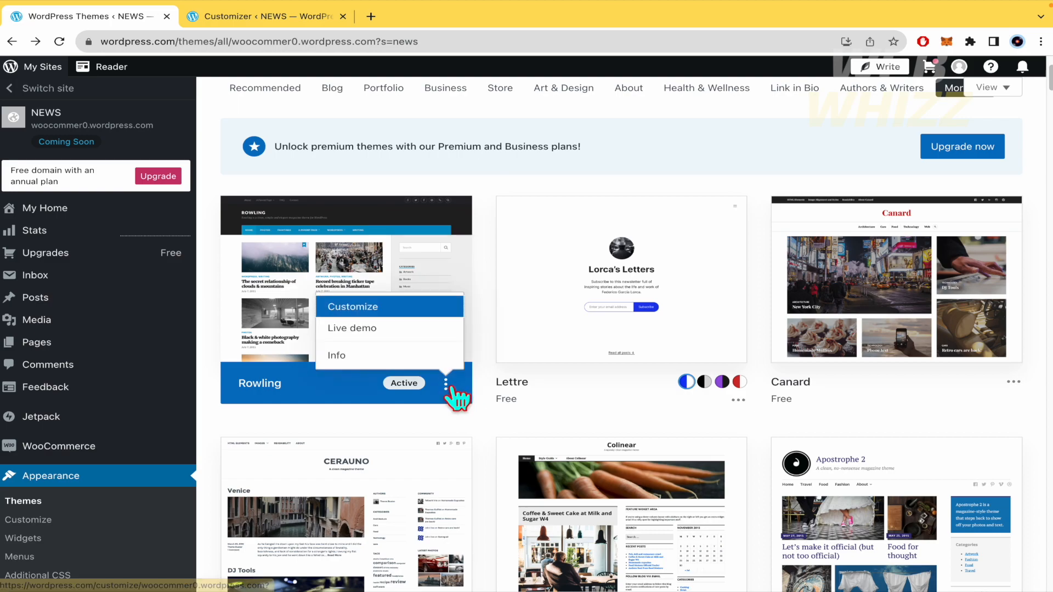
left_click(399, 331)
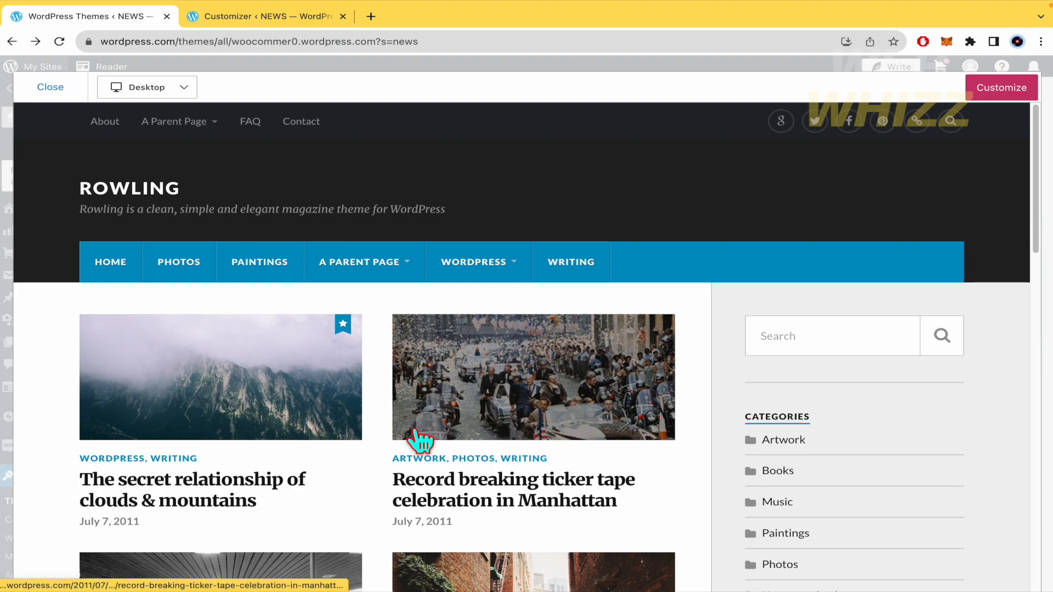
scroll(383, 469, "down", 10)
scroll(383, 470, "down", 9)
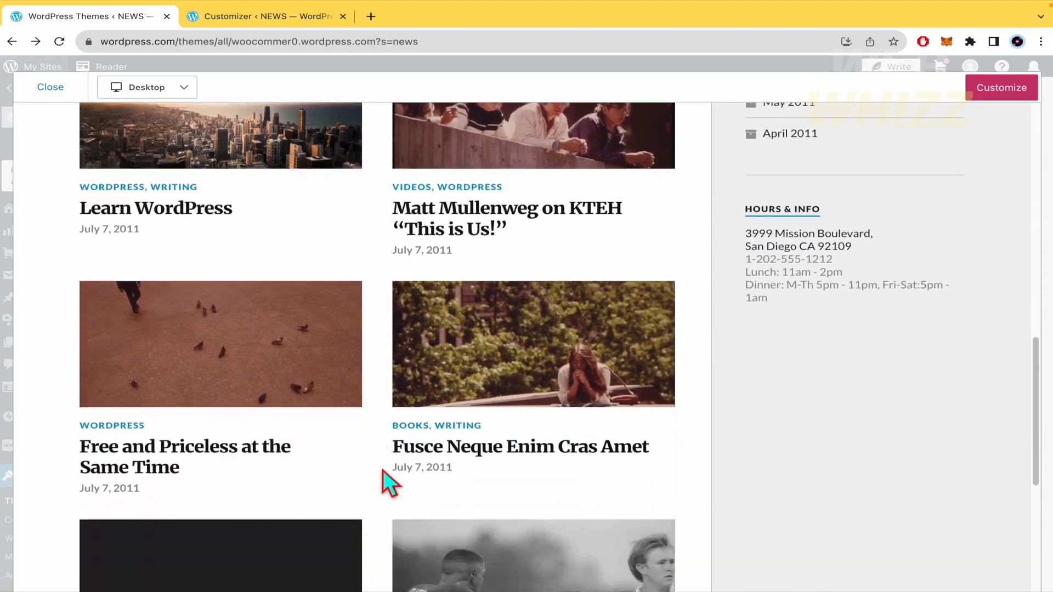
scroll(382, 471, "up", 19)
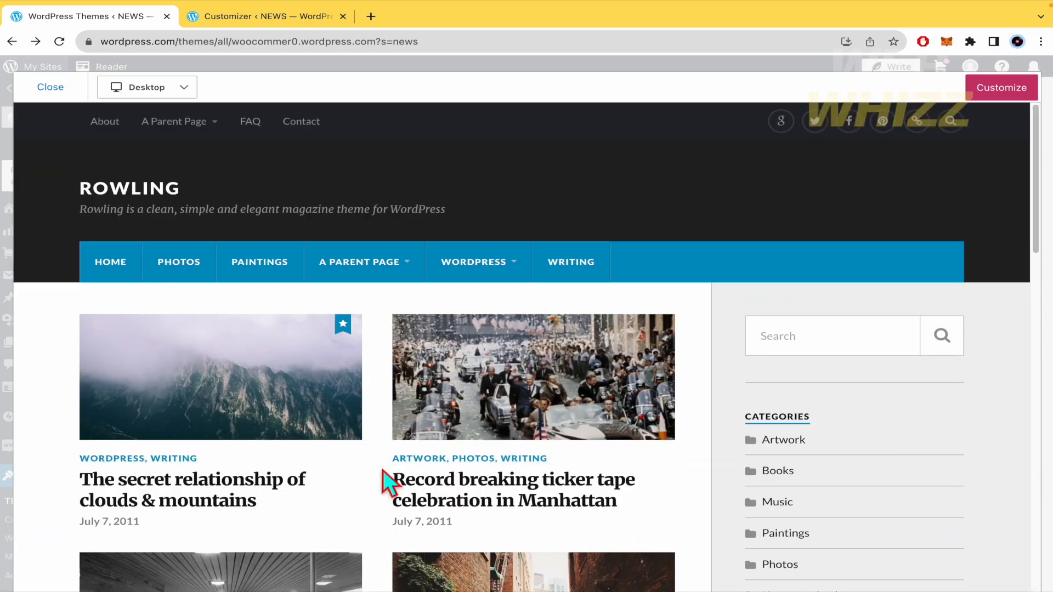
scroll(382, 471, "down", 3)
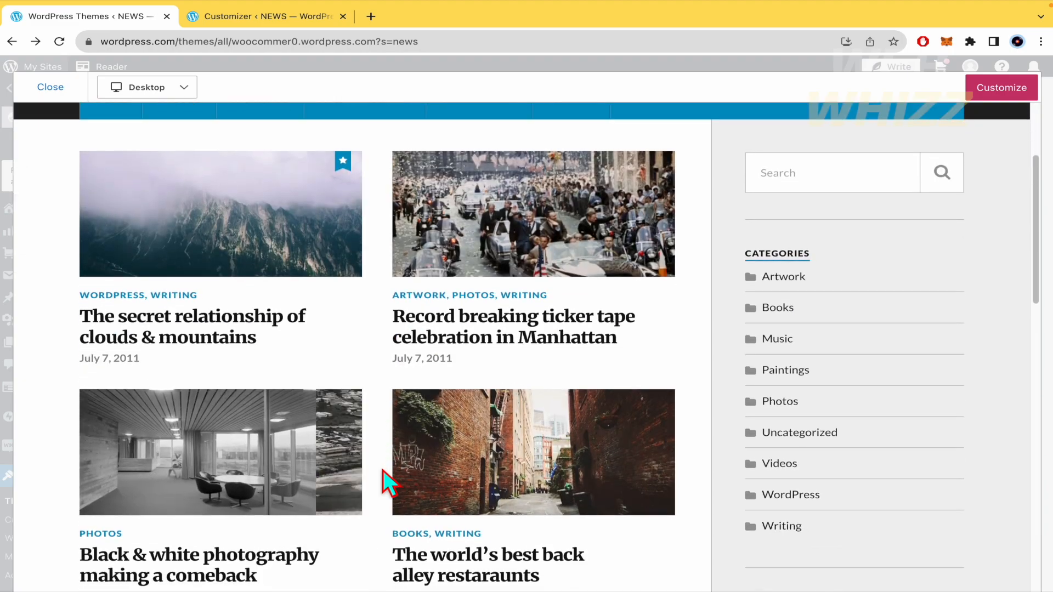
Step: Compare the Rowling demo with the NEWS site's own preview in the customizer
left_click(246, 16)
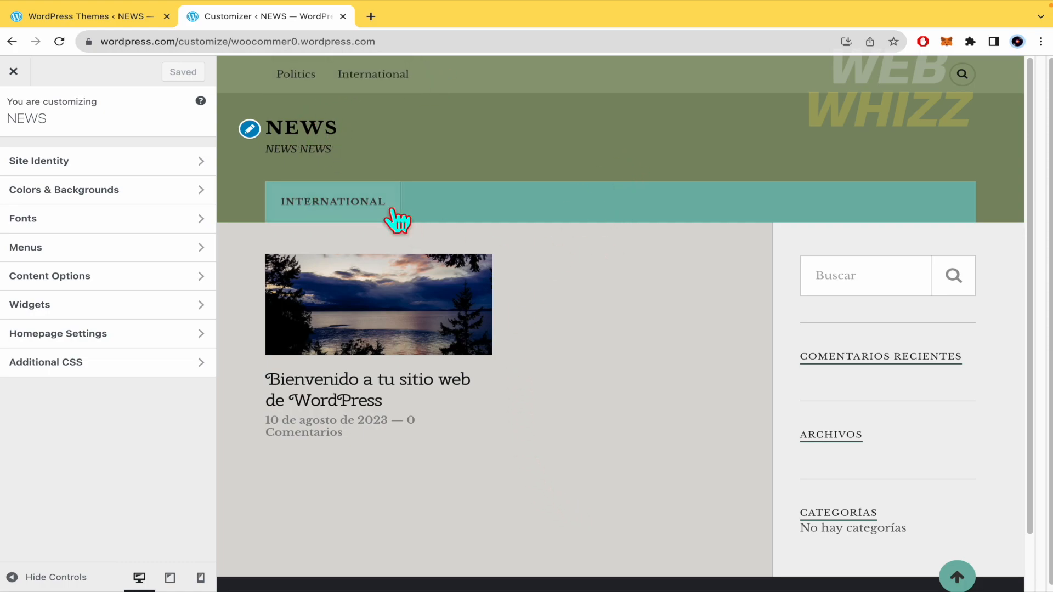
left_click(113, 18)
left_click(261, 19)
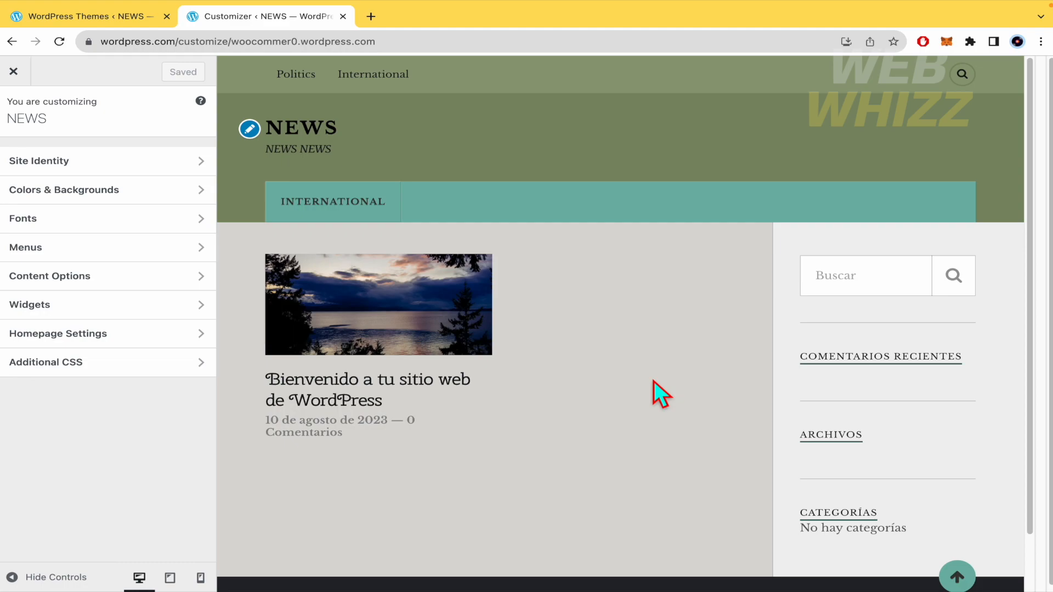
scroll(662, 472, "down", 1)
scroll(662, 471, "up", 1)
Step: In the Site Identity settings, set the site title to "WEB WHIZZ" and the tagline to "Your newest info"
left_click(121, 175)
double_click(125, 180)
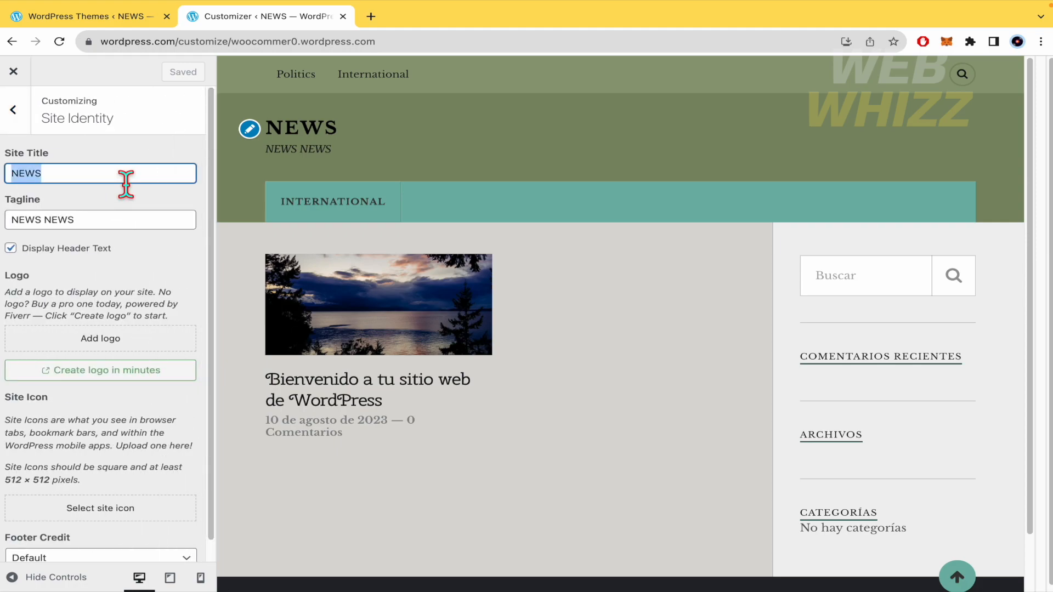
type("WEB WHIZZ")
left_click(105, 224)
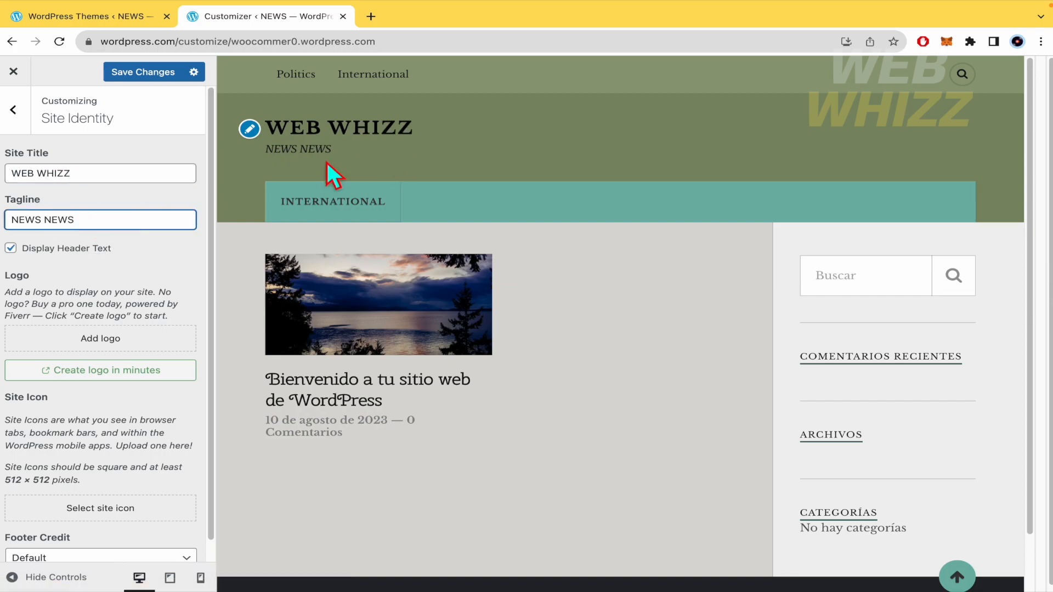
triple_click(160, 222)
type("Your newest info")
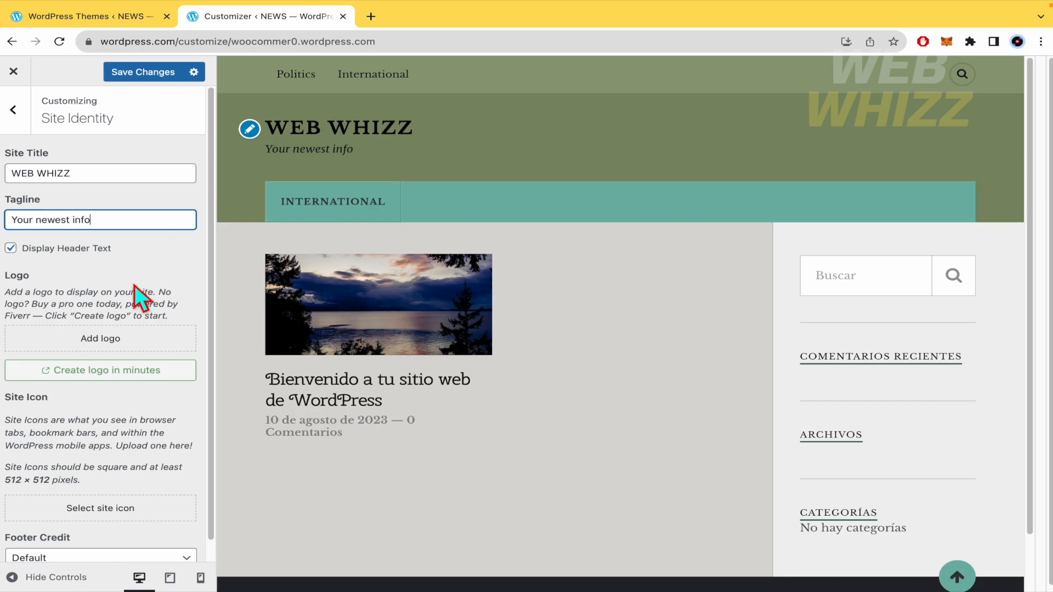
Step: Set the footer credit to "Website Powered by WordPress.com", check the footer in the preview, and save the changes
scroll(134, 285, "down", 1)
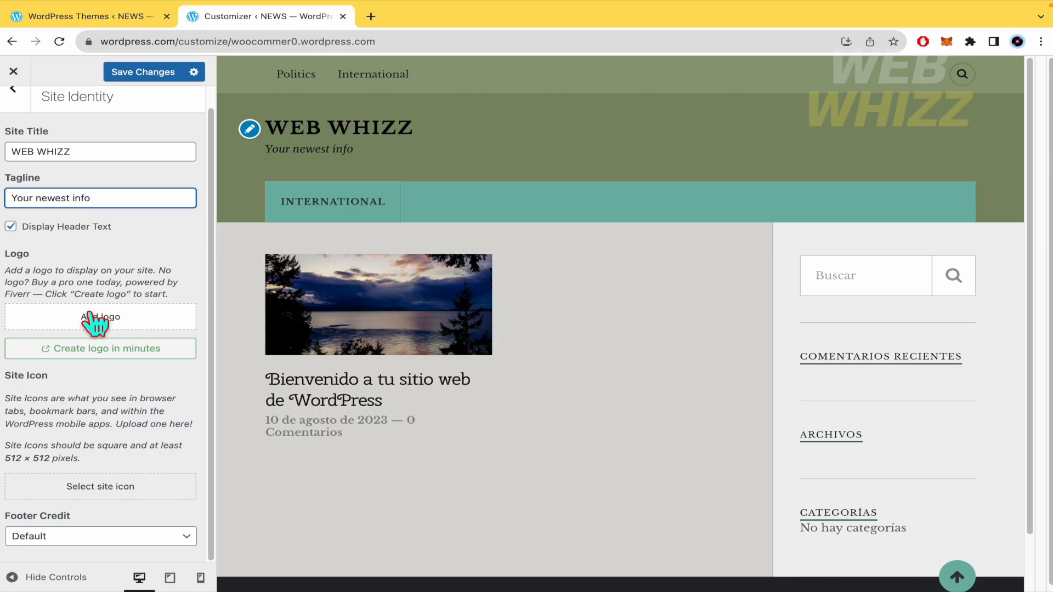
left_click(126, 540)
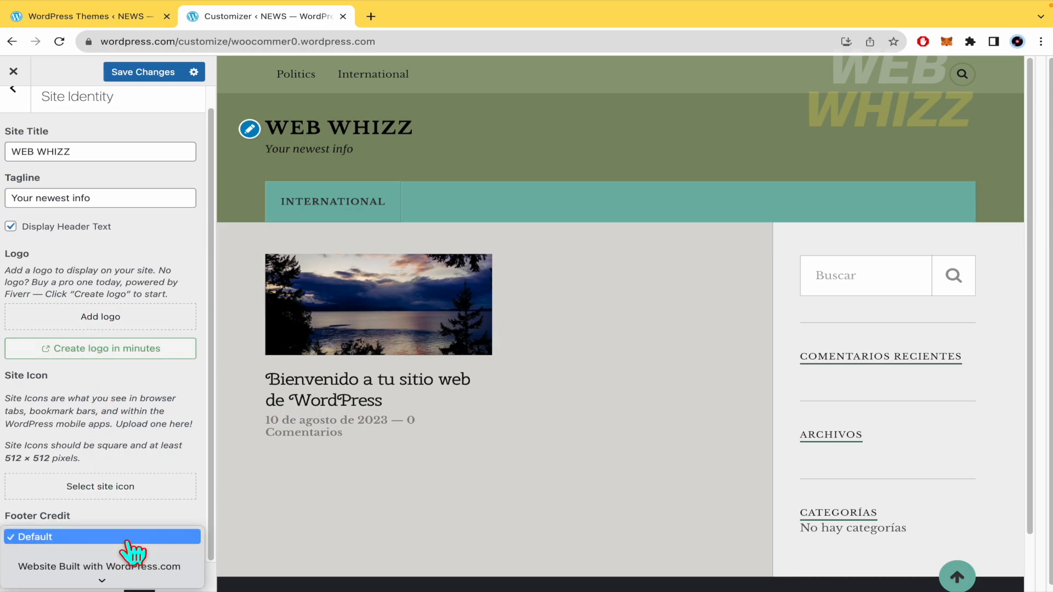
scroll(118, 565, "down", 3)
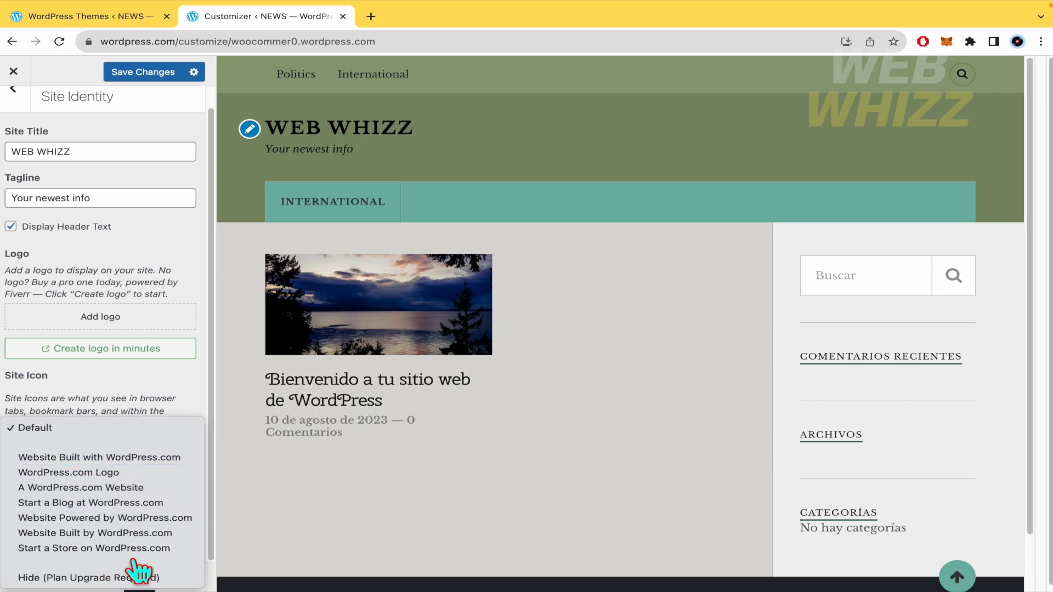
left_click(101, 522)
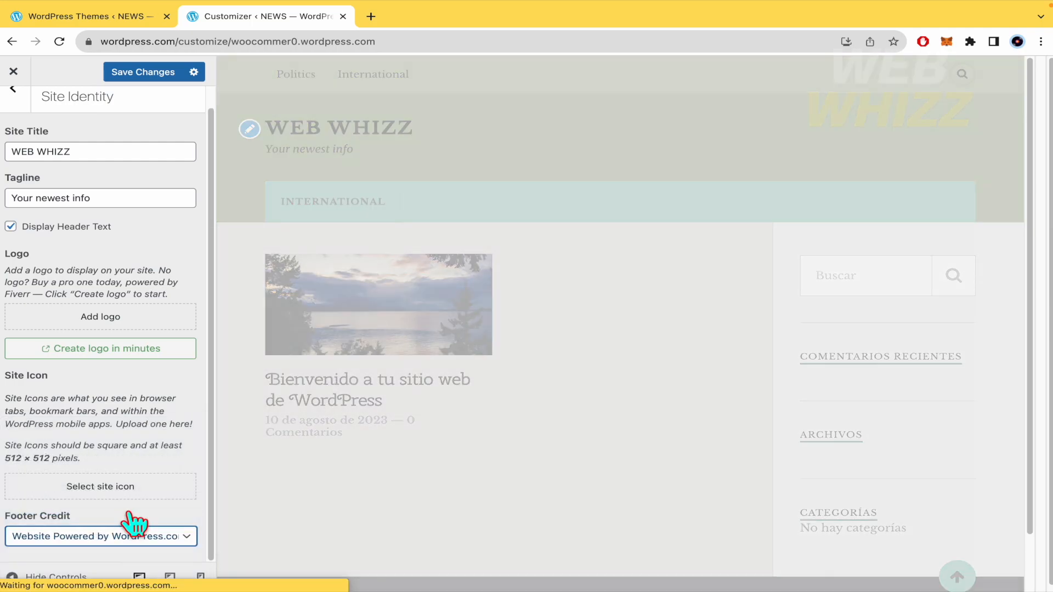
scroll(559, 419, "down", 2)
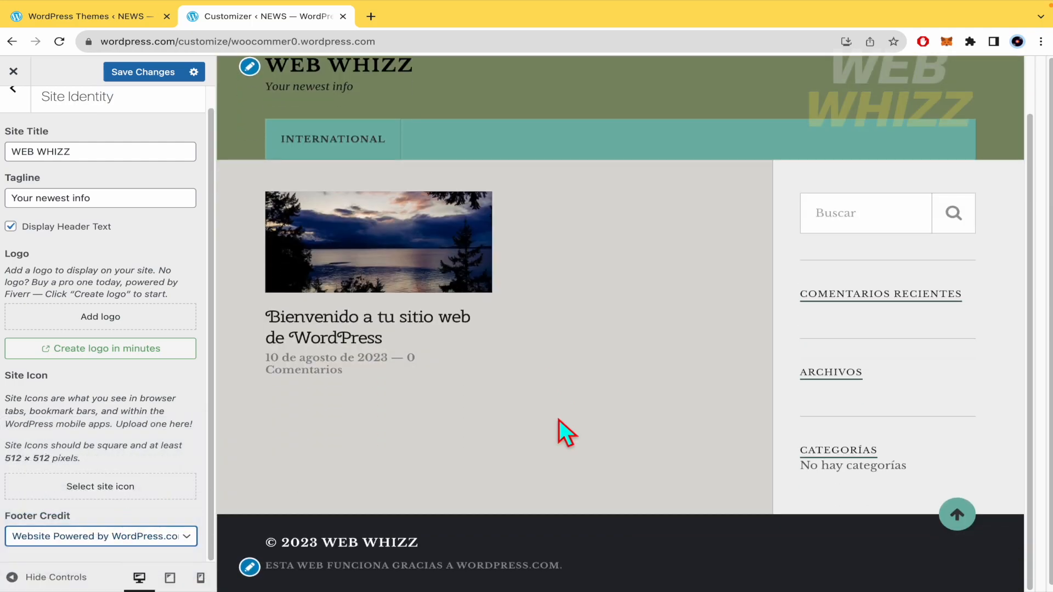
scroll(624, 422, "up", 2)
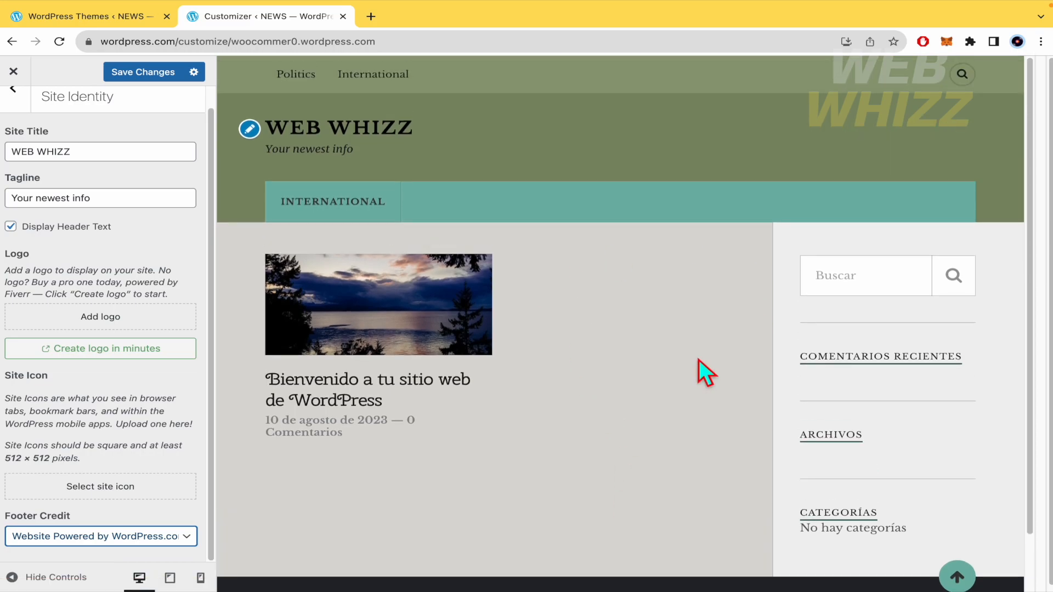
left_click(138, 75)
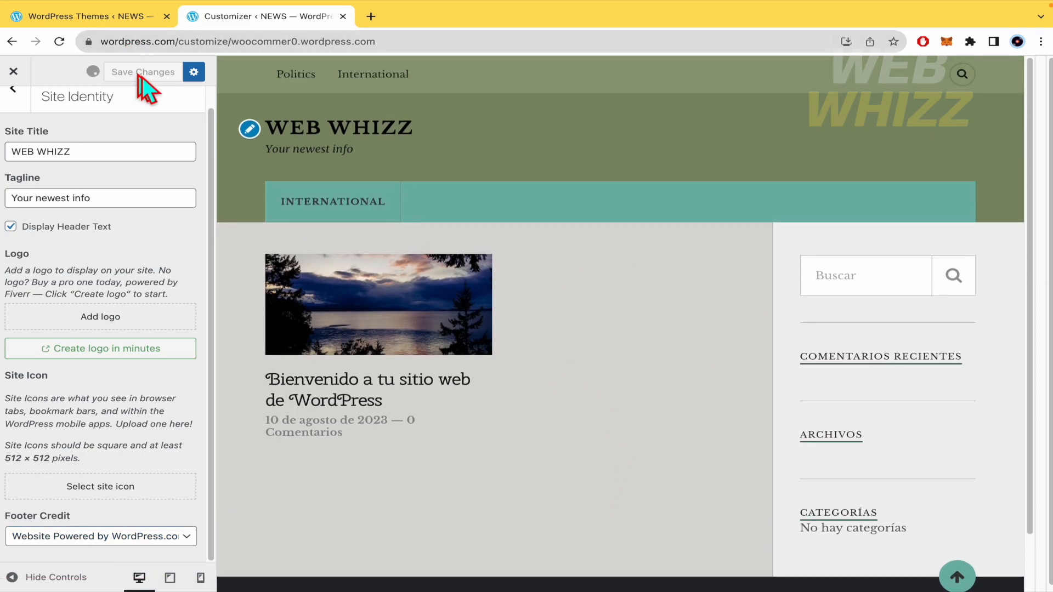
Step: Close and reopen the customizer for the Rowling theme and open its Colors & Backgrounds settings
left_click(14, 72)
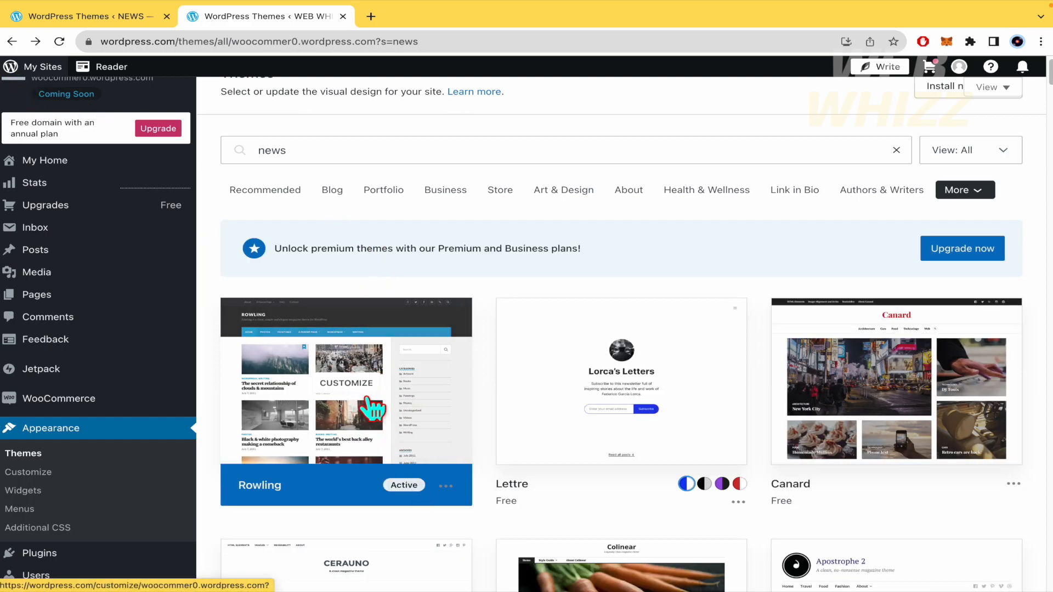
left_click(348, 409)
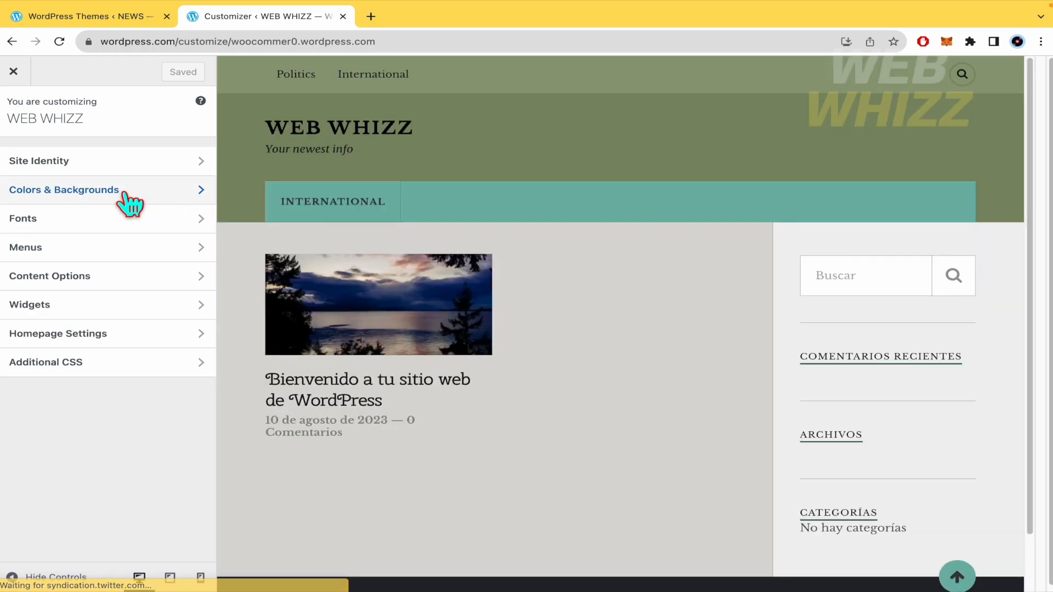
left_click(120, 192)
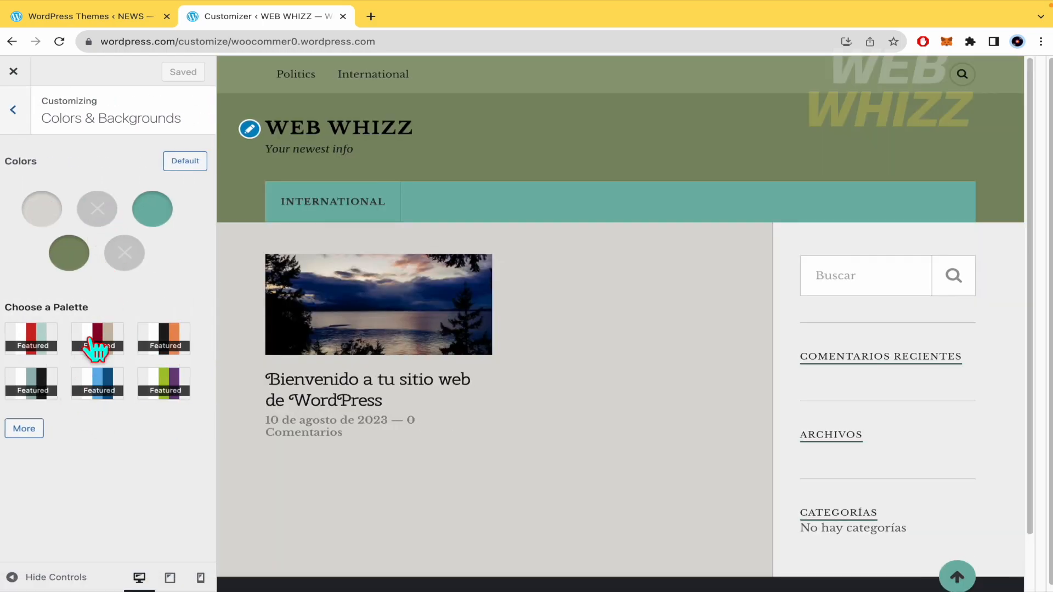
Step: Try the featured blue, green-purple, maroon and orange color palettes, return to the blue one, and show more palettes
left_click(107, 392)
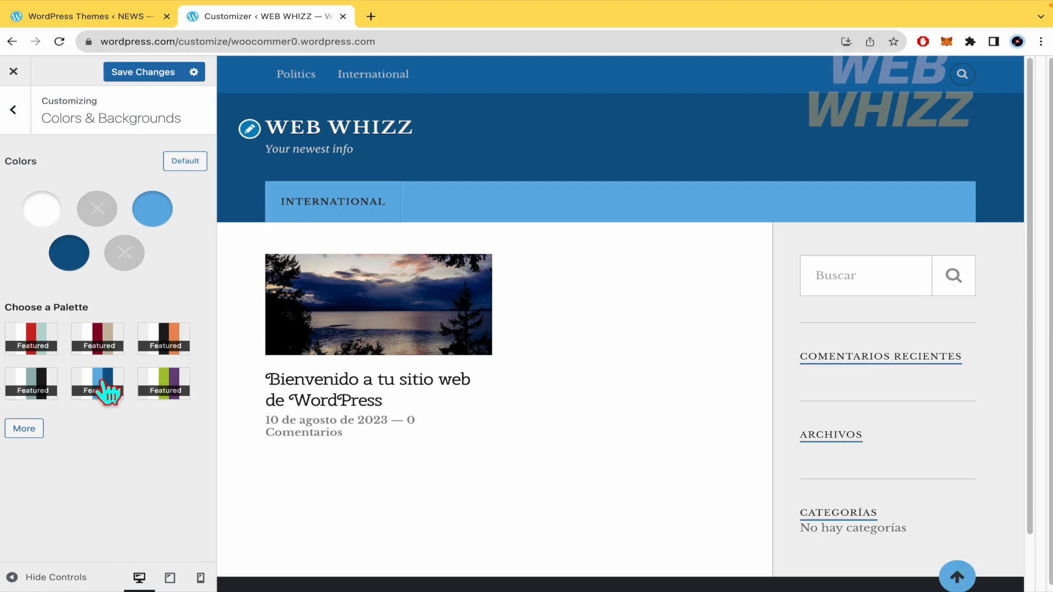
left_click(167, 390)
left_click(98, 342)
left_click(110, 387)
left_click(162, 384)
left_click(161, 343)
left_click(118, 337)
left_click(101, 376)
left_click(24, 428)
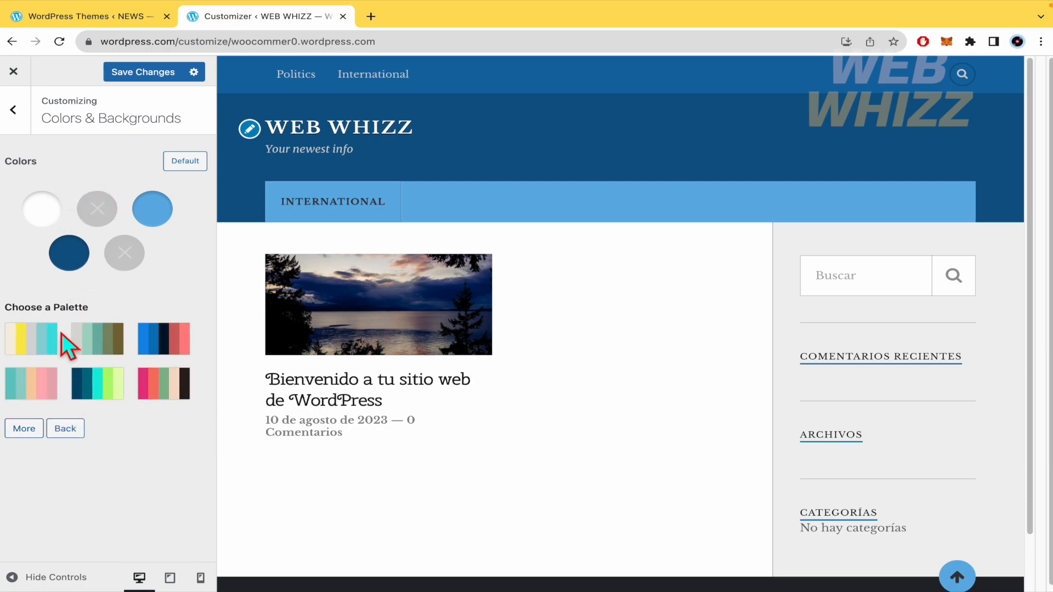
Step: Try pink, grey and light blue swatches for the Highlight & Link color, and reset the site colors to the theme's defaults
left_click(152, 217)
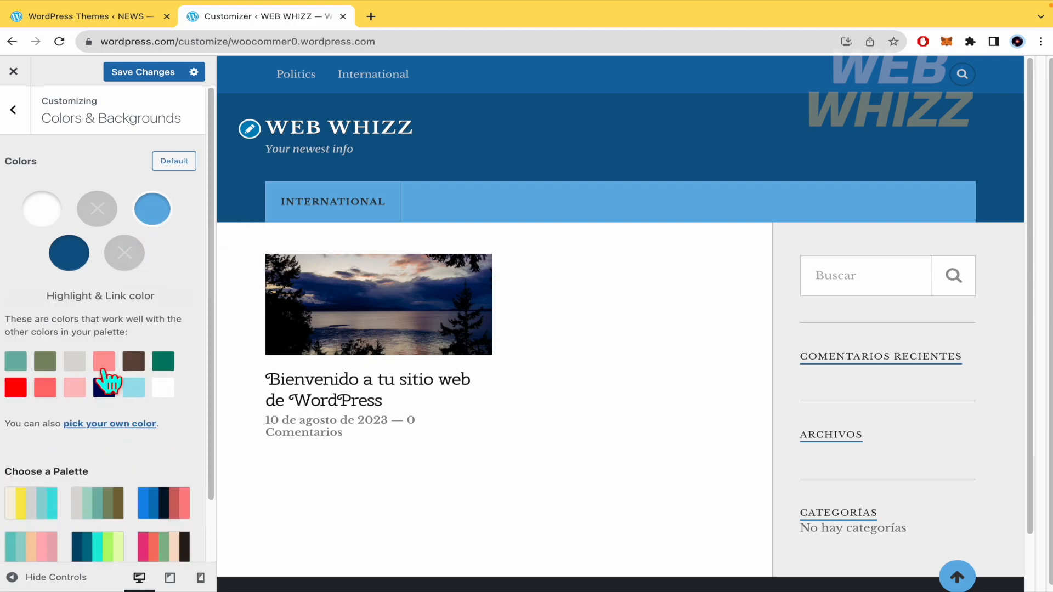
left_click(103, 362)
left_click(80, 364)
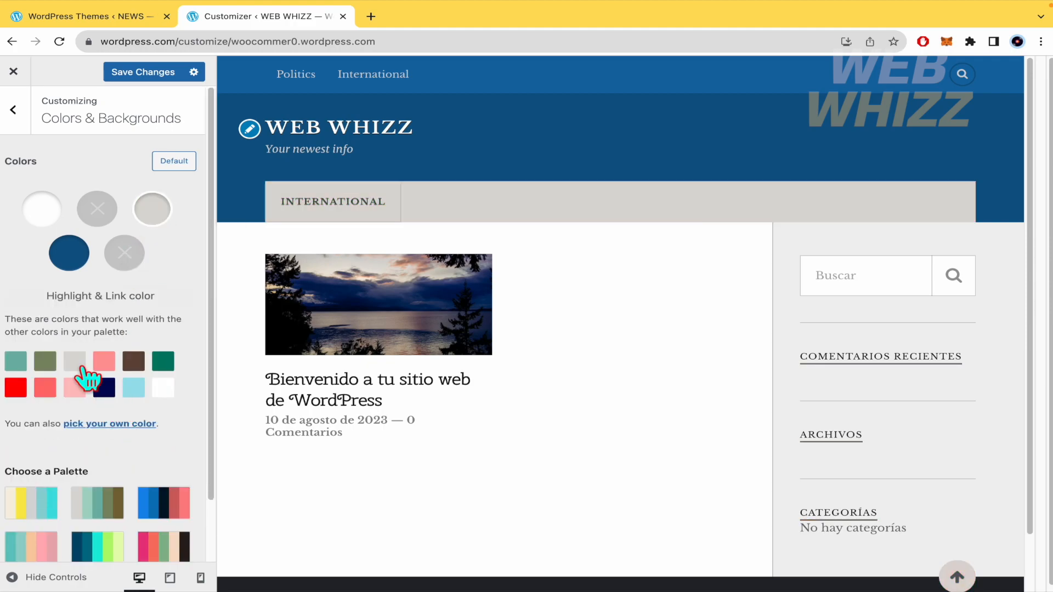
left_click(75, 388)
left_click(134, 388)
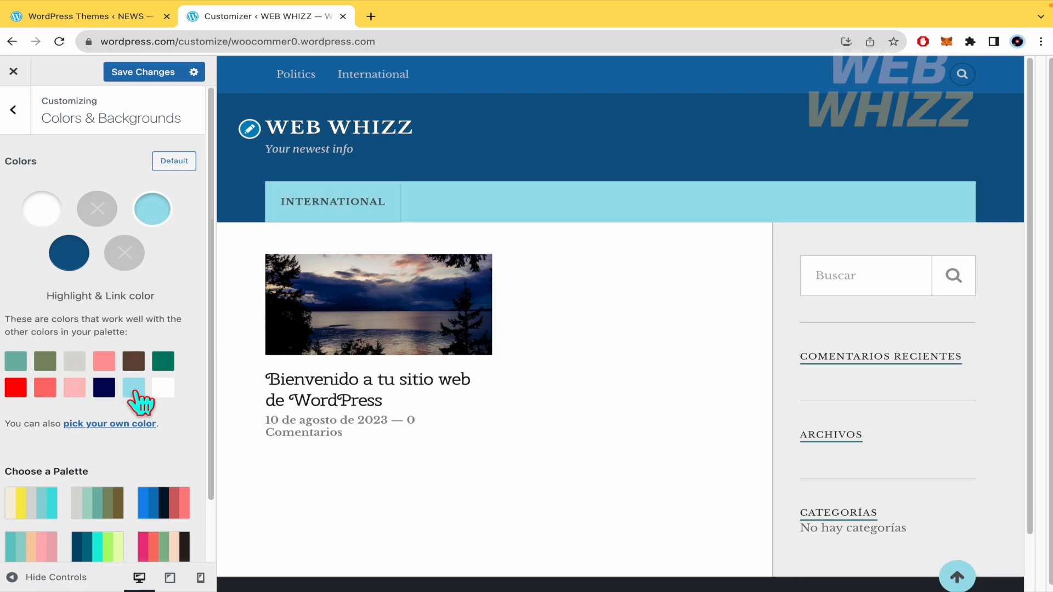
left_click(175, 162)
left_click(16, 110)
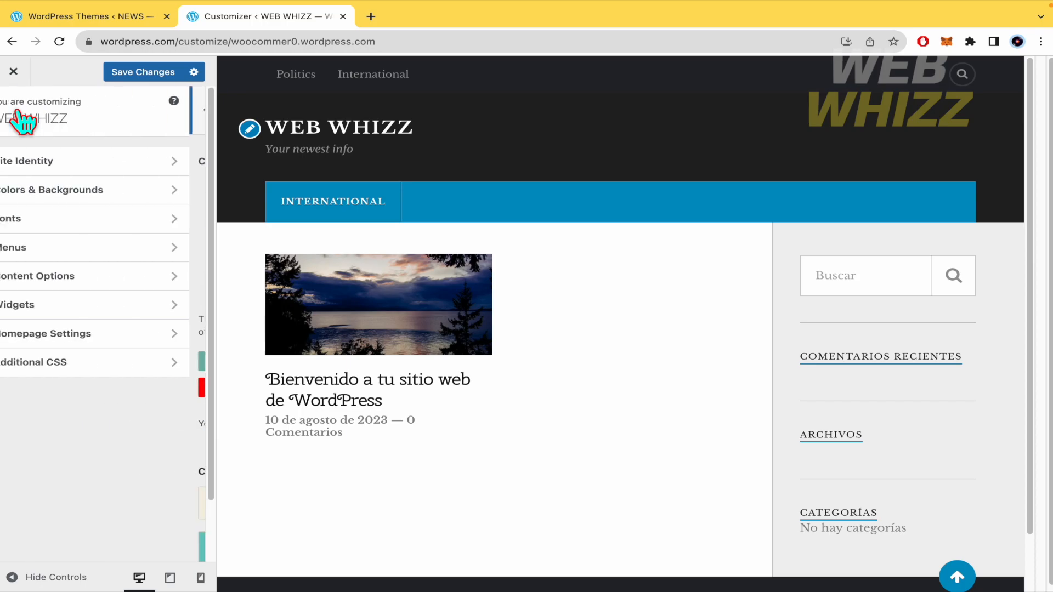
Step: Set the headings font to Chivo and the base font to Oswald, save the changes, and close the customizer
left_click(118, 224)
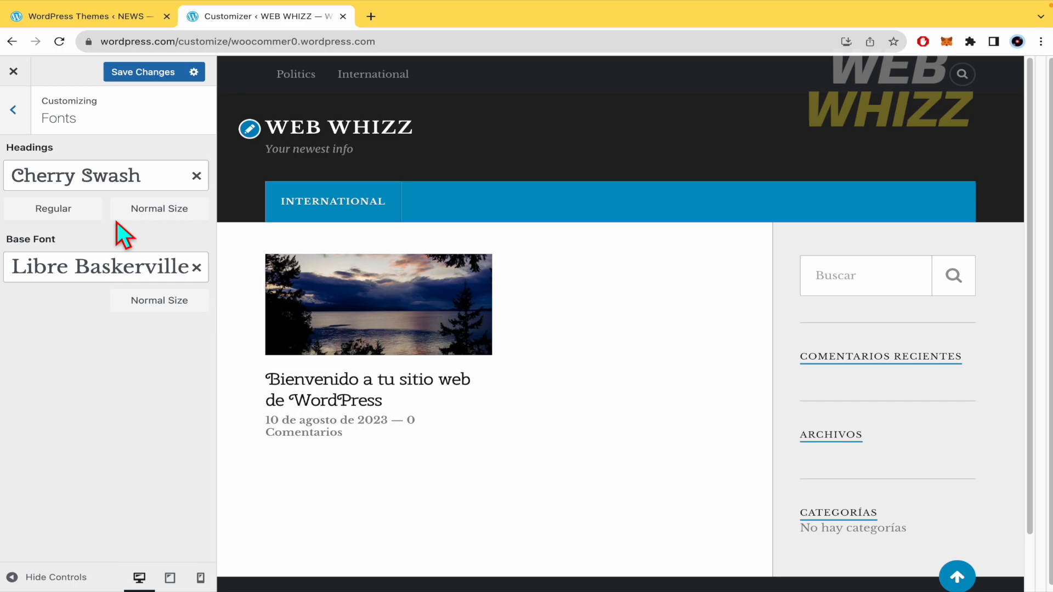
left_click(173, 182)
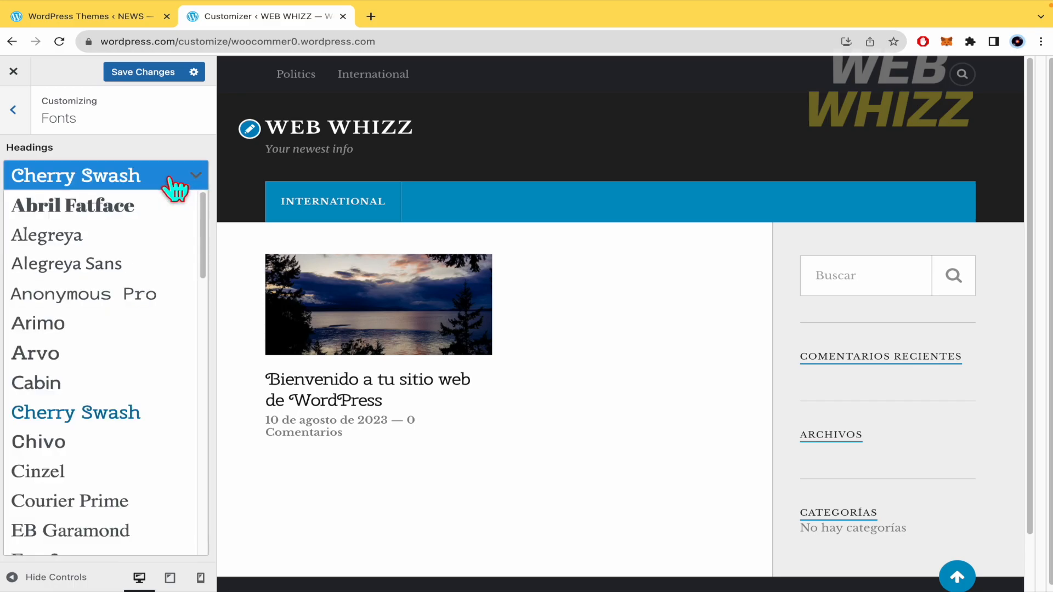
scroll(96, 440, "down", 3)
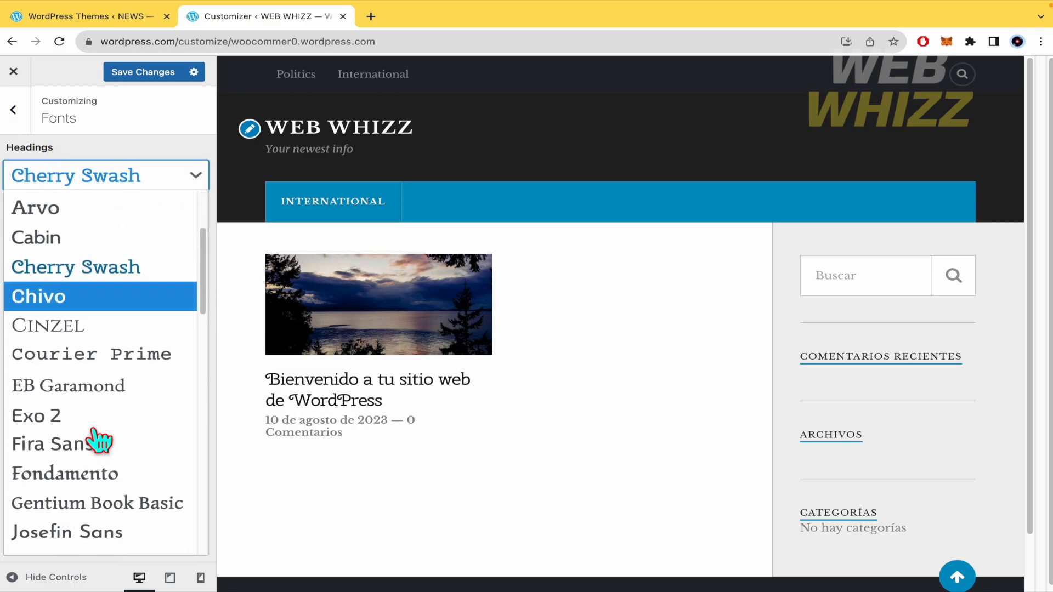
left_click(86, 305)
left_click(55, 273)
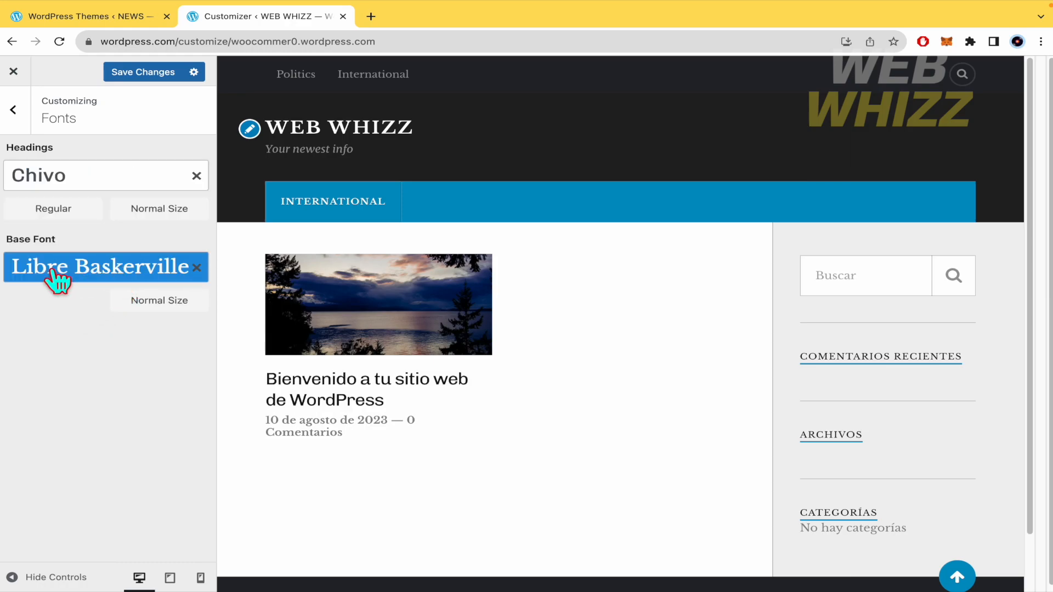
scroll(106, 478, "down", 12)
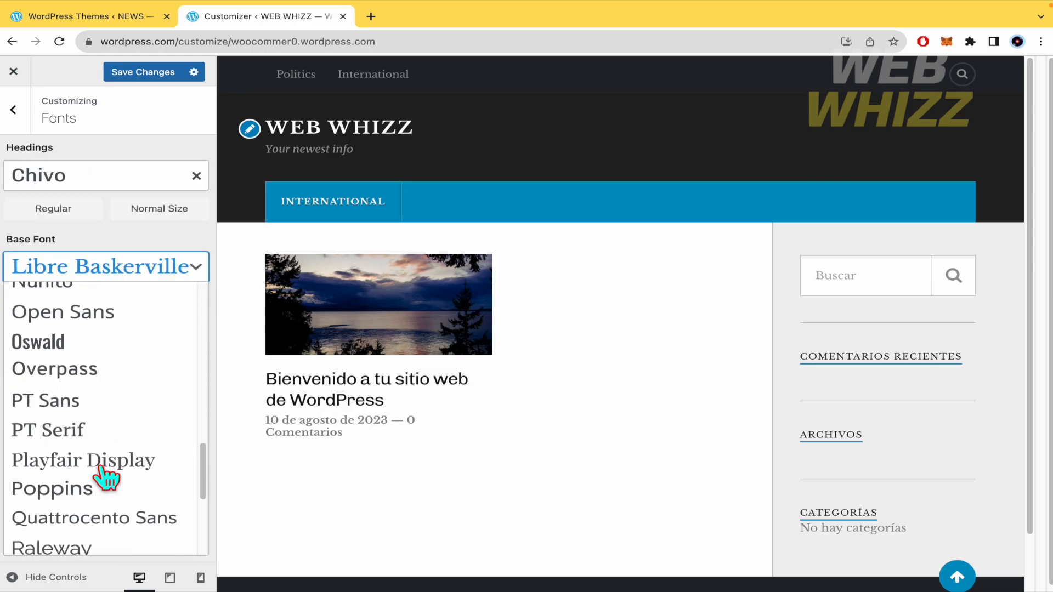
left_click(98, 348)
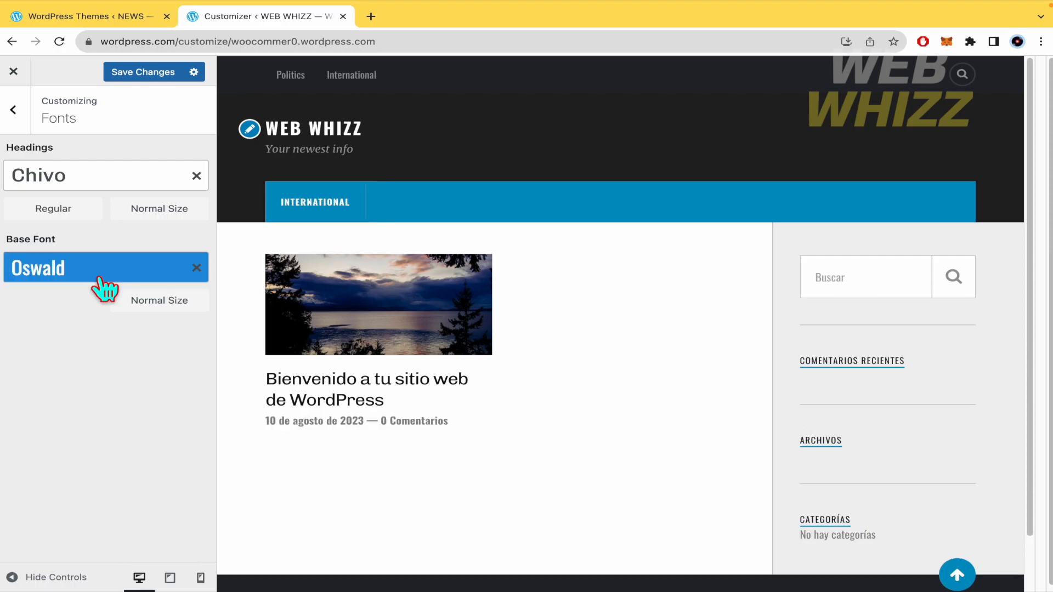
left_click(13, 72)
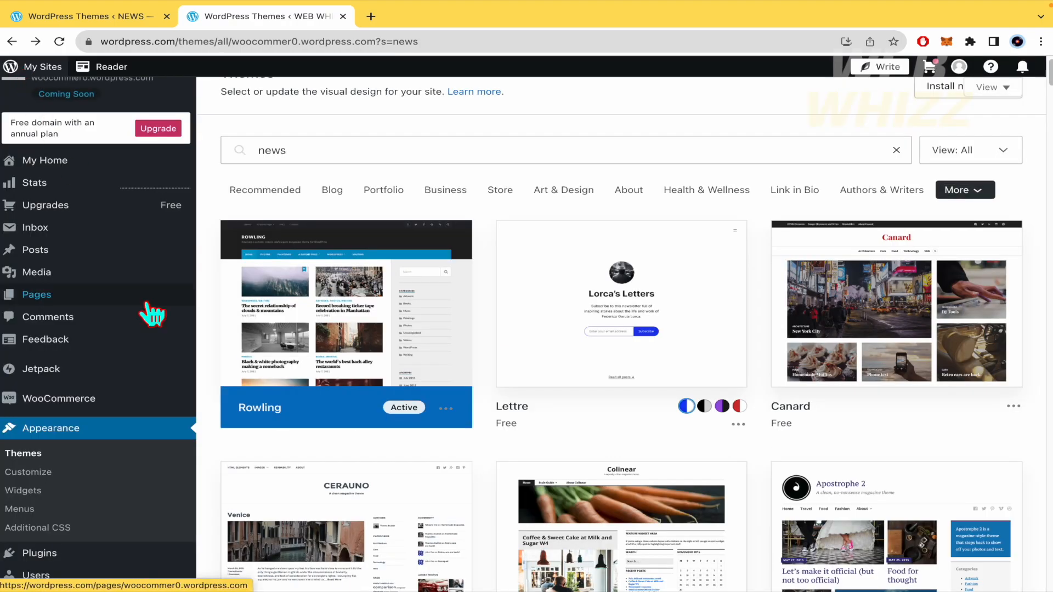
Step: Reopen the customizer and create a new menu named "Tech" assigned to the Social Menu location
left_click(377, 428)
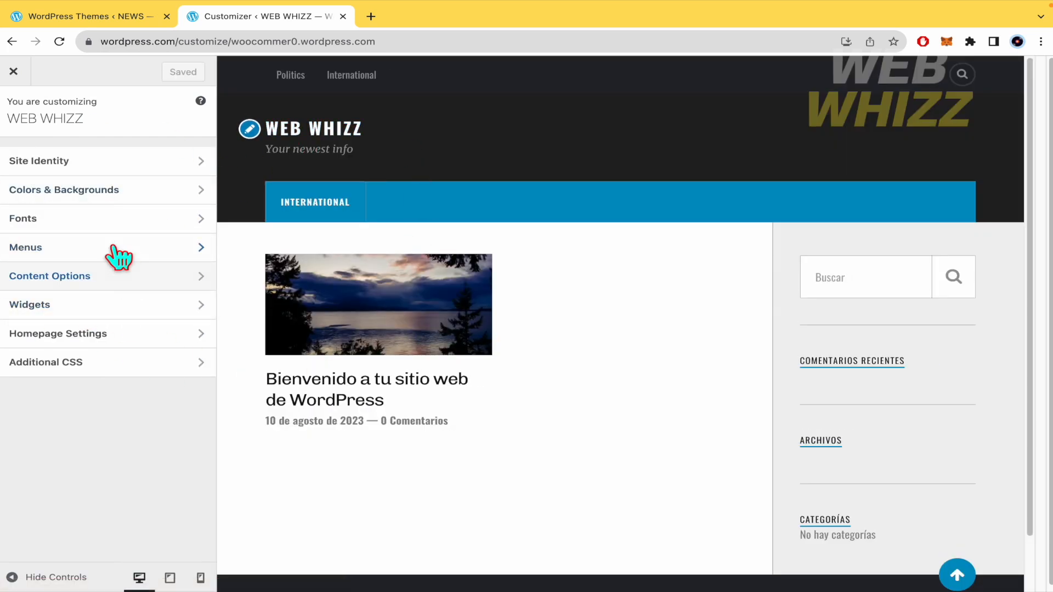
left_click(120, 255)
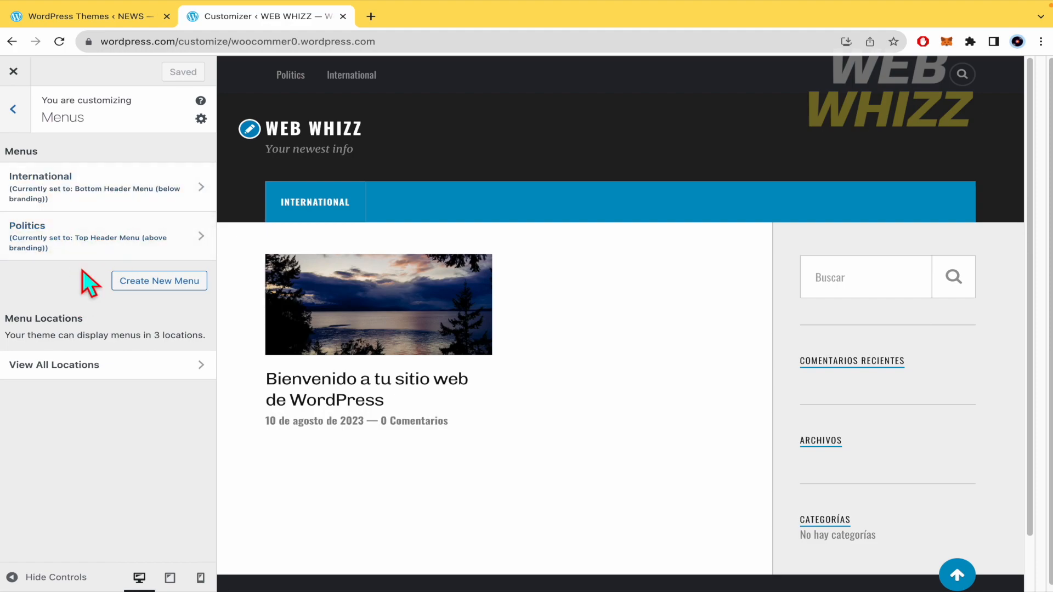
left_click(153, 283)
left_click(116, 175)
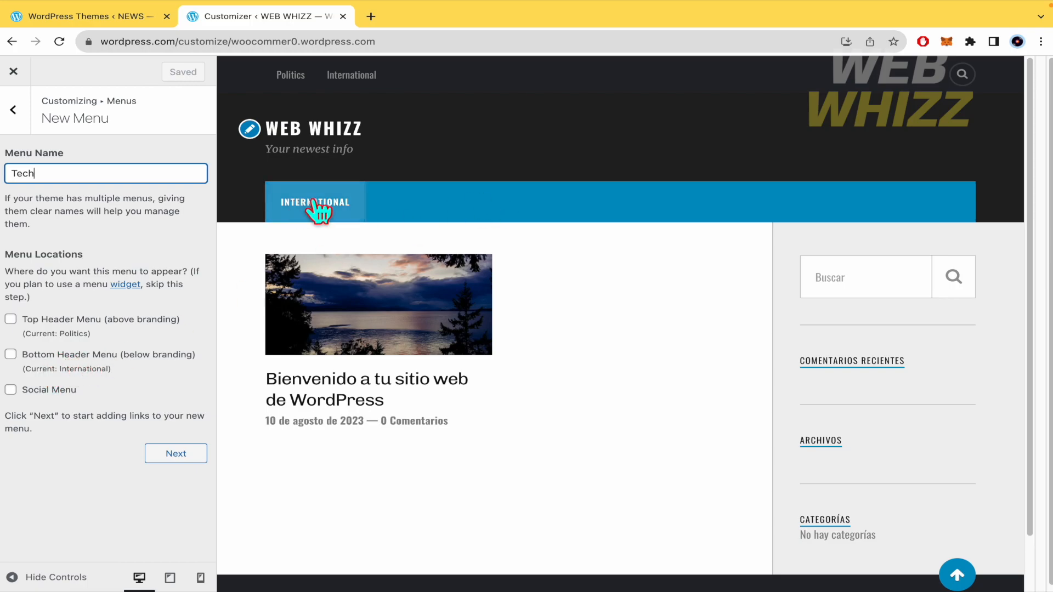
left_click(11, 390)
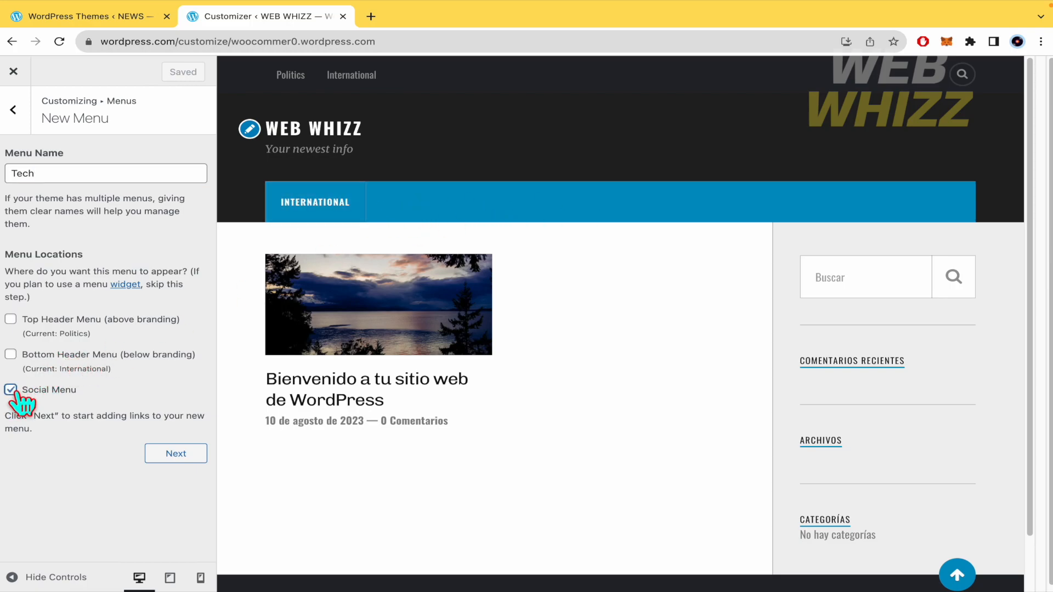
left_click(162, 453)
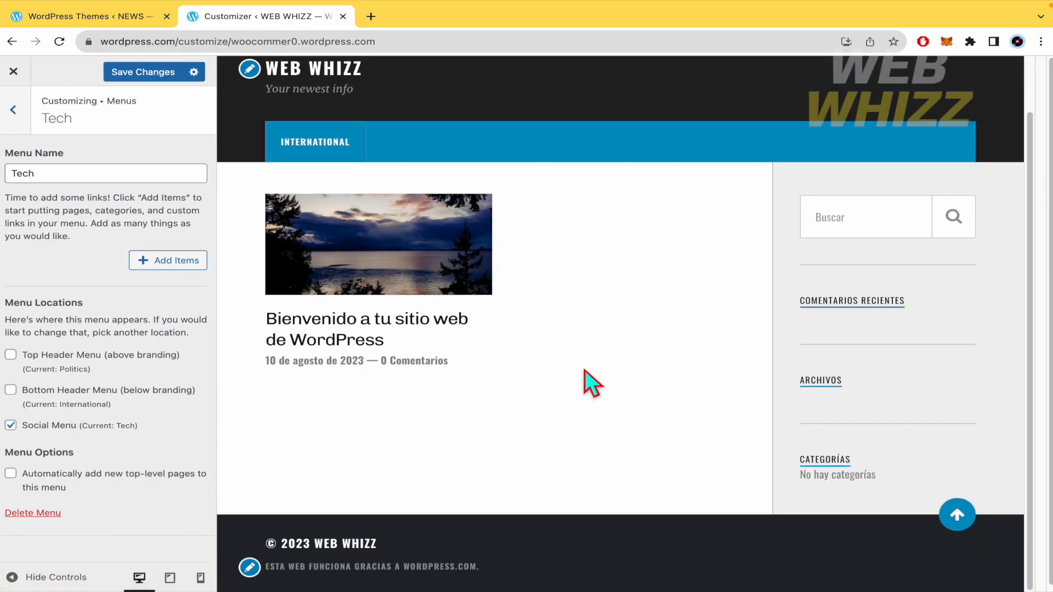
Step: Add a new page named "Tech" to the Tech menu and return to the menu list
left_click(174, 265)
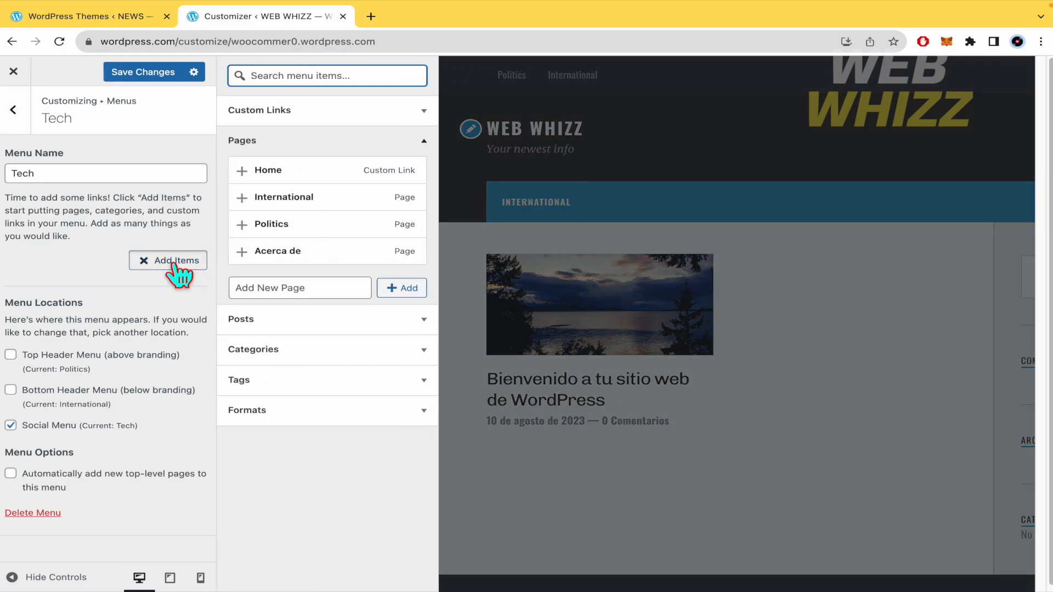
left_click(295, 298)
type("TE")
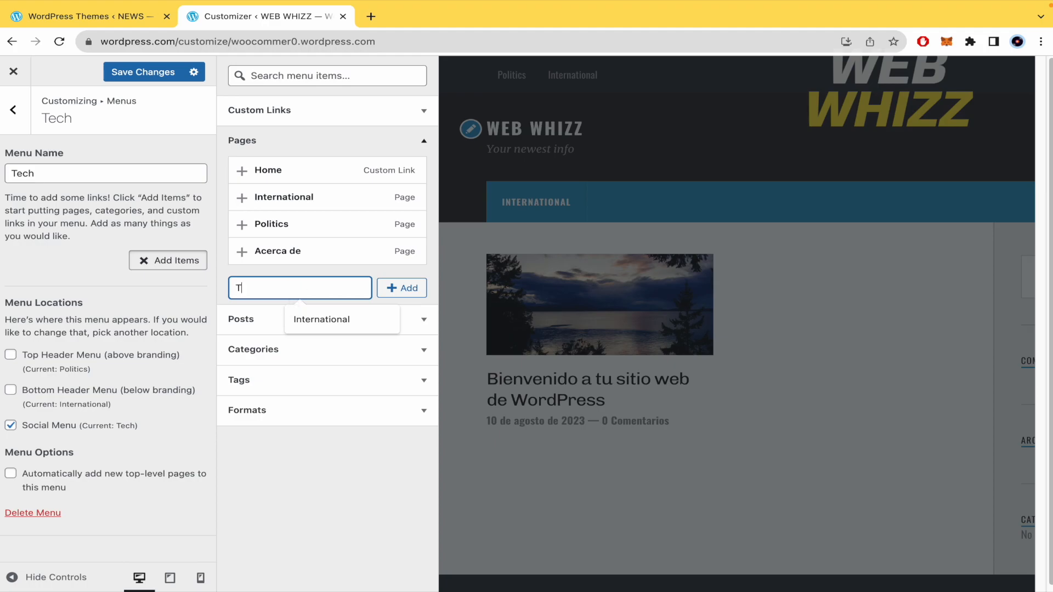
left_click(409, 291)
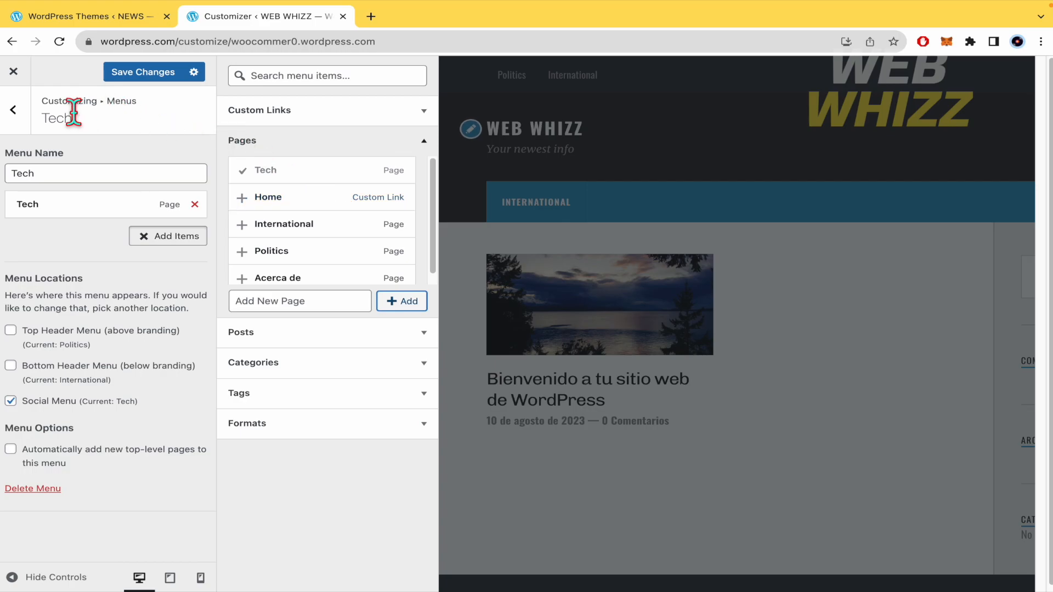
left_click(16, 111)
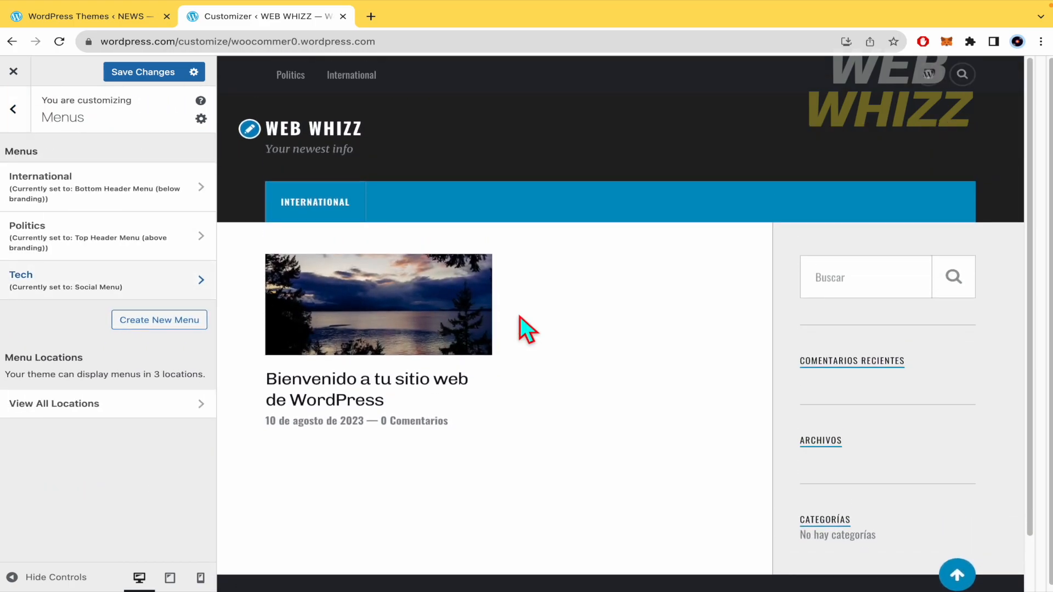
Step: Check the site preview and also assign the Tech menu to the Top Header Menu and Bottom Header Menu locations
scroll(646, 461, "down", 1)
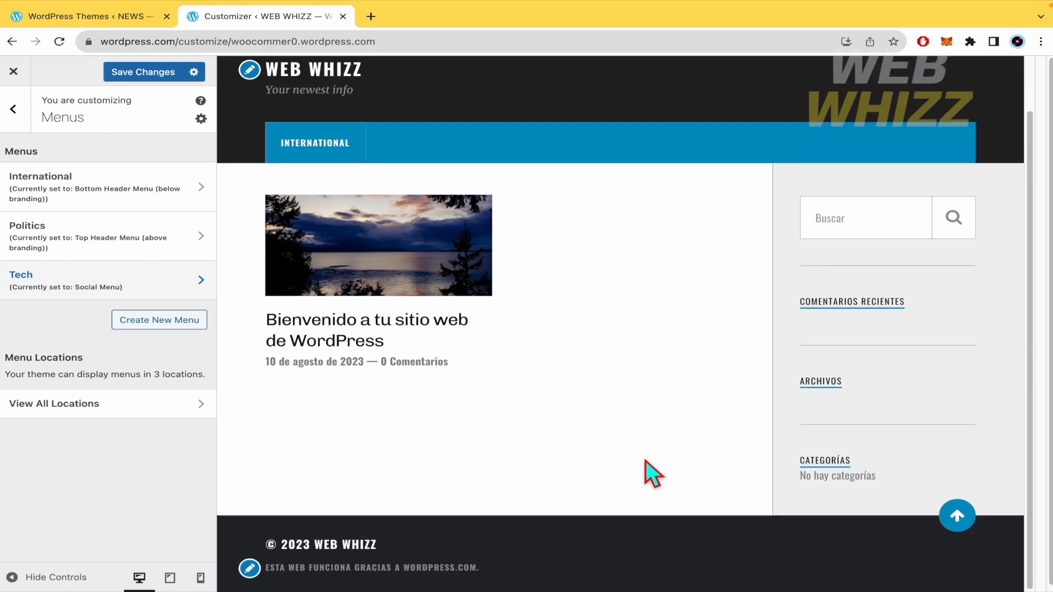
scroll(646, 461, "up", 1)
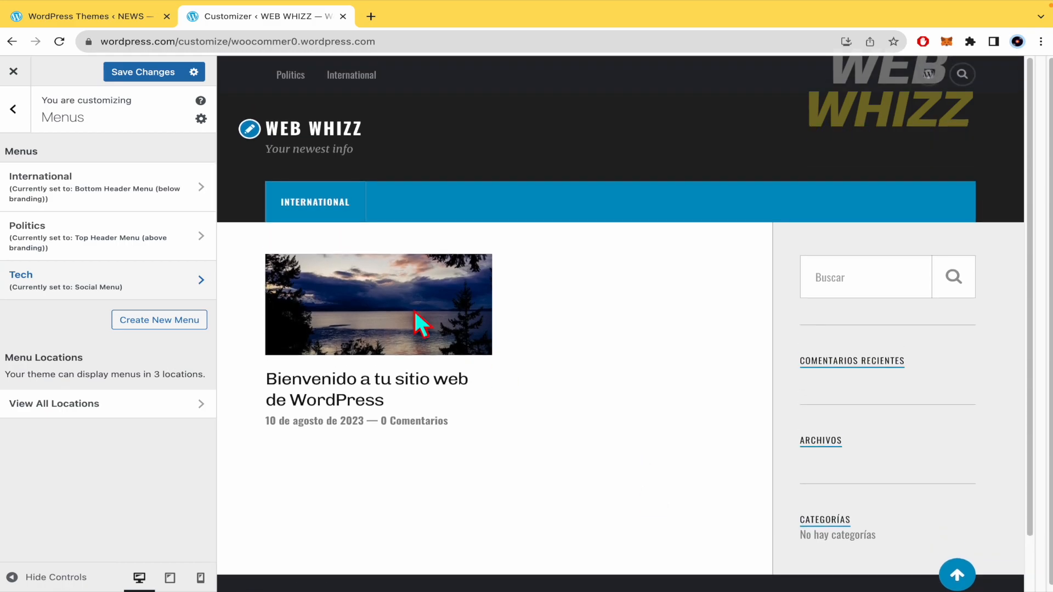
left_click(170, 280)
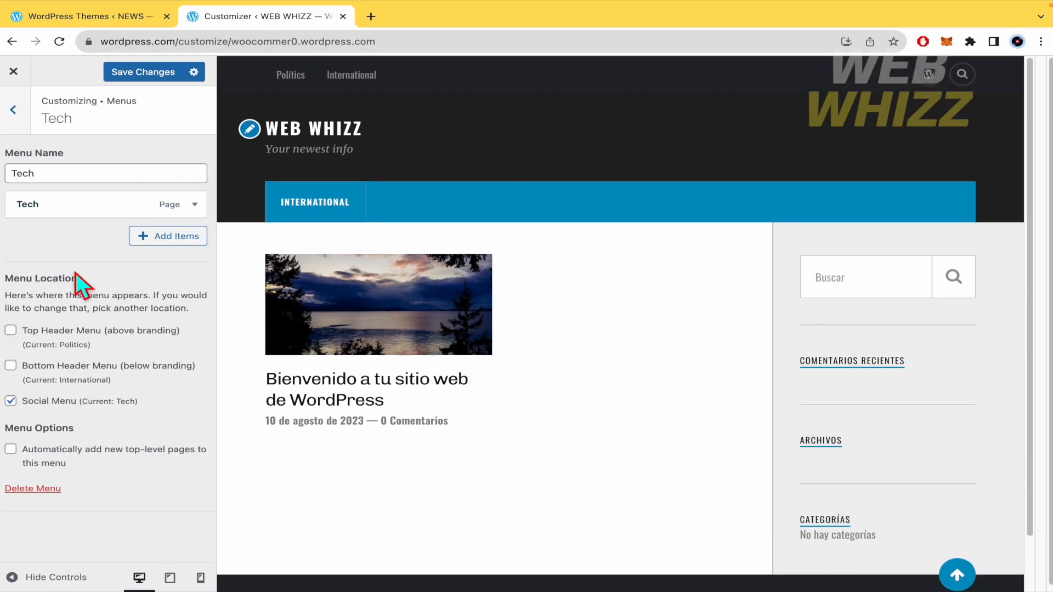
left_click(12, 366)
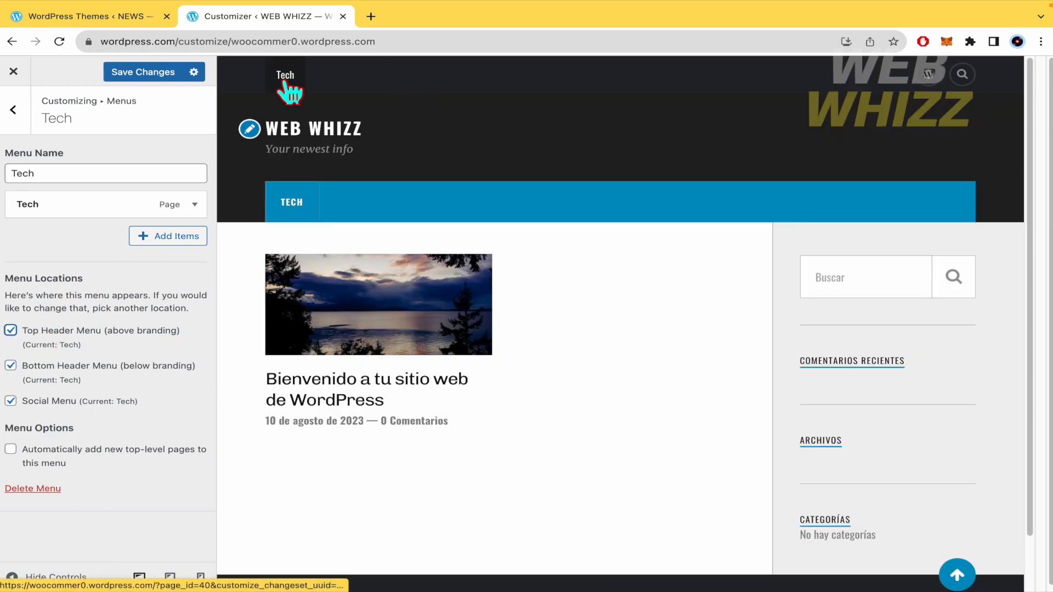
left_click(28, 110)
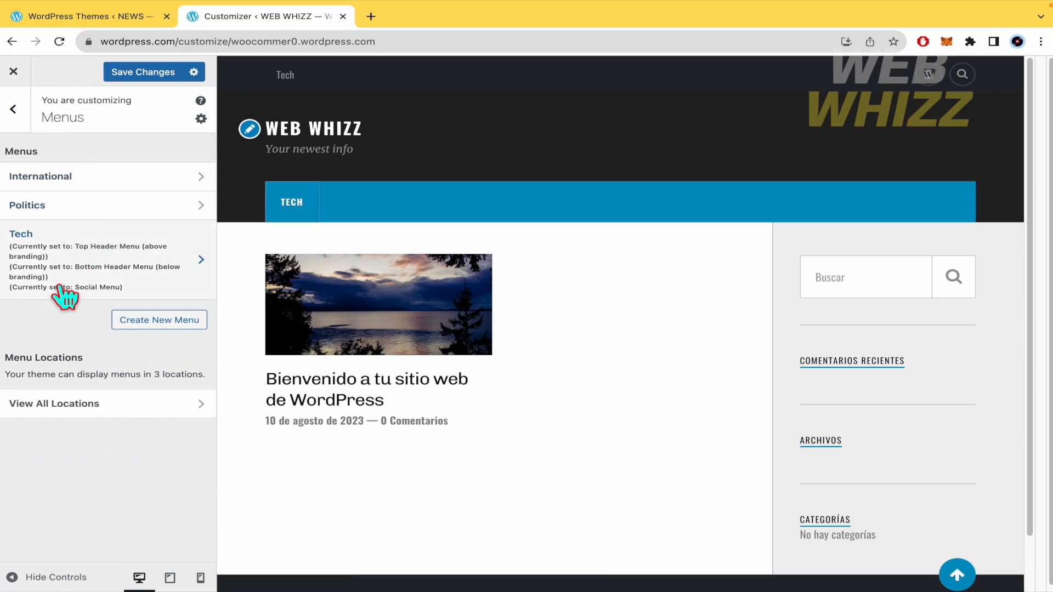
Step: Add the Politics and Tech pages to the International menu and assign that menu to the Bottom Header Menu location
left_click(83, 186)
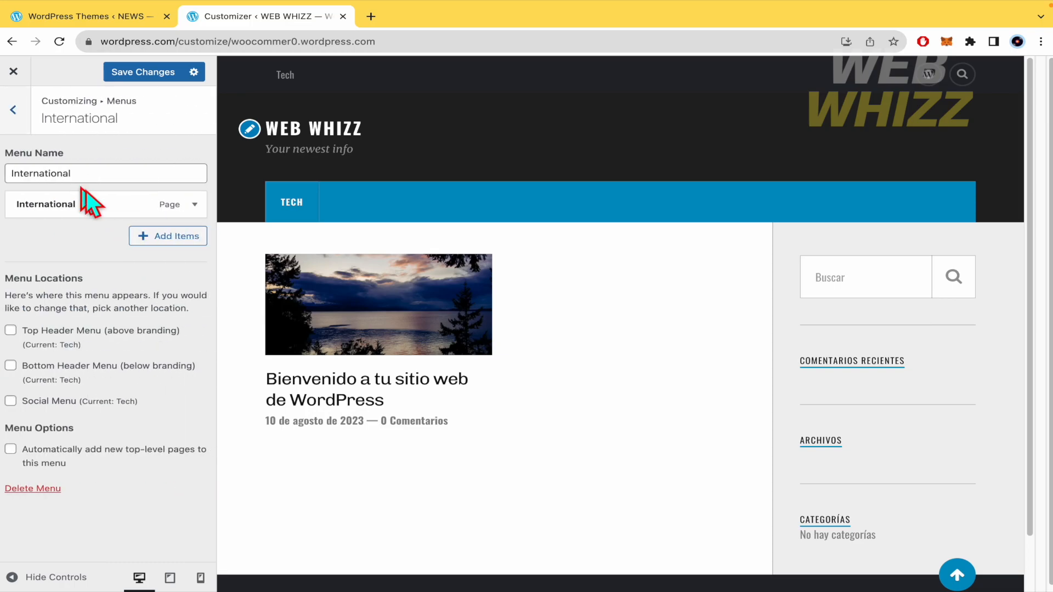
left_click(167, 237)
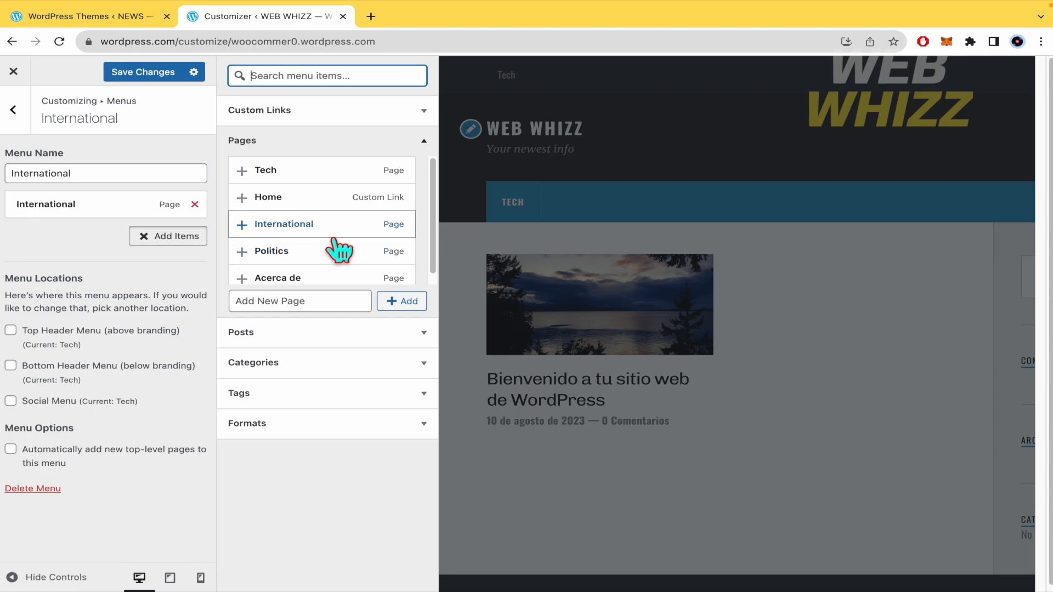
scroll(338, 246, "down", 1)
scroll(313, 235, "up", 1)
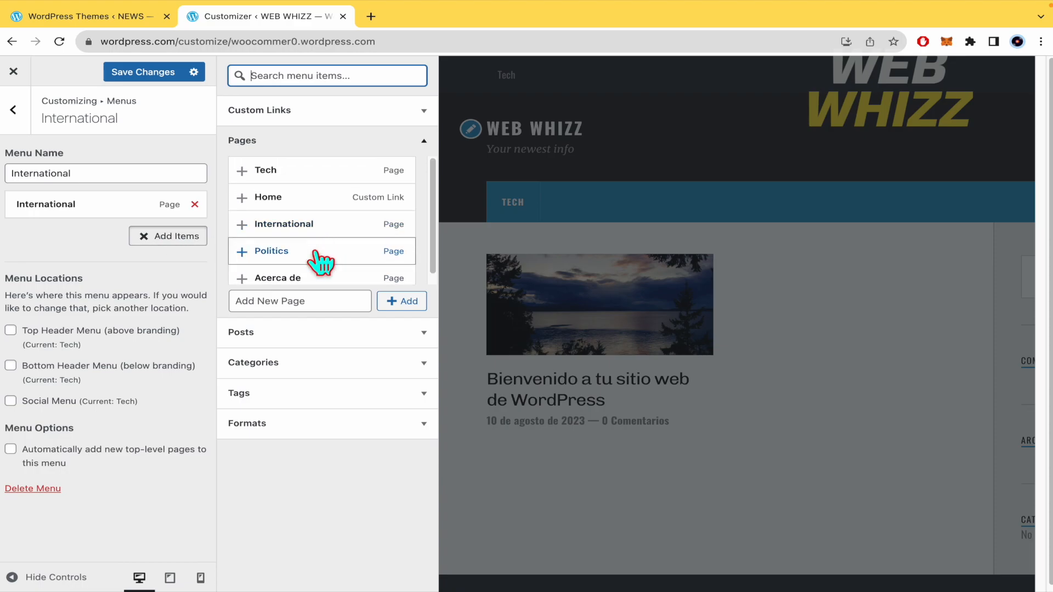
left_click(316, 255)
left_click(268, 173)
scroll(300, 258, "down", 1)
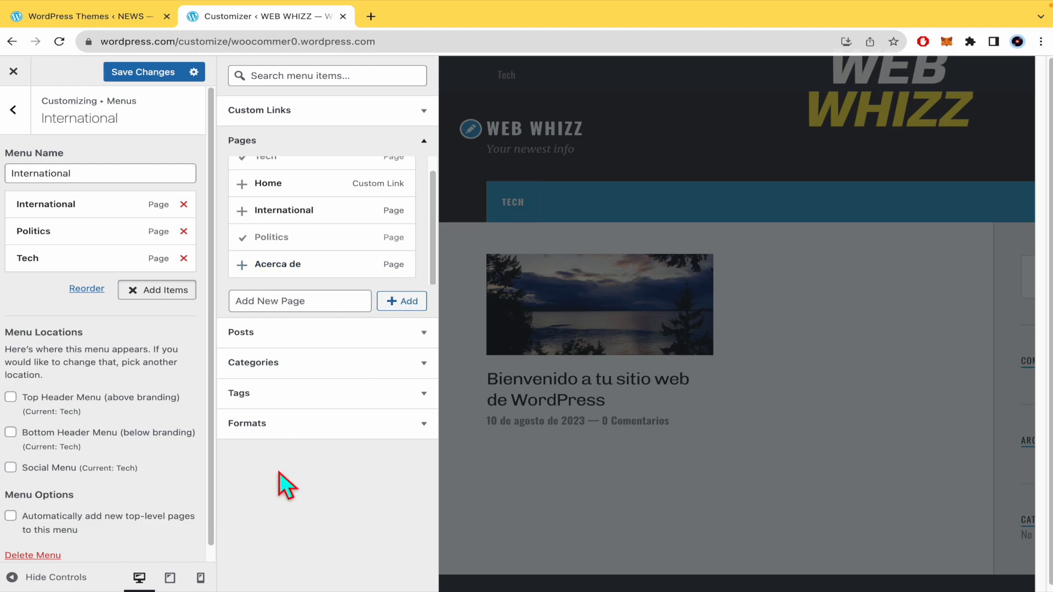
left_click(36, 435)
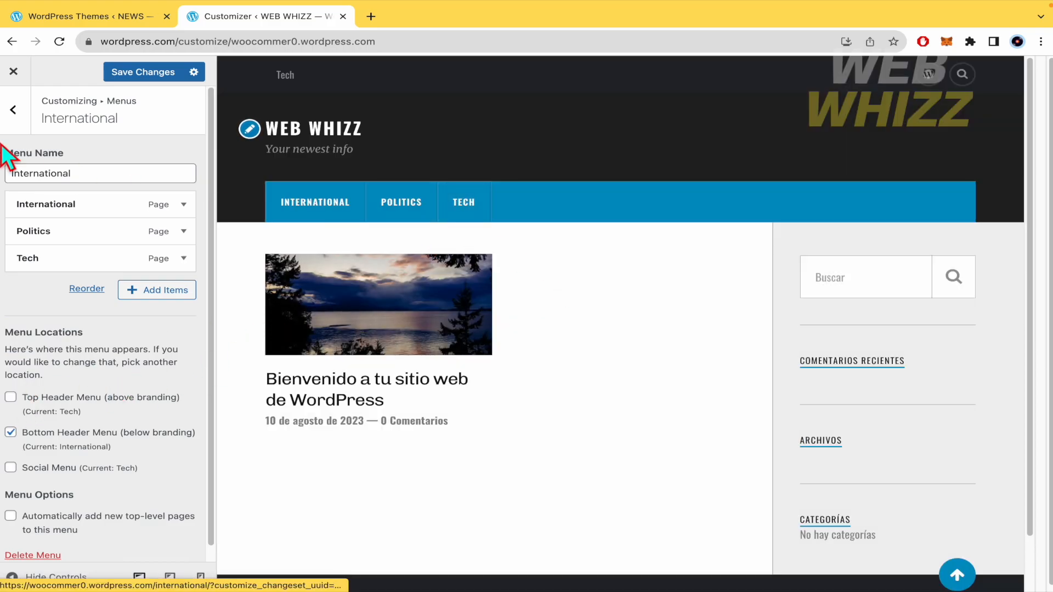
Step: Return from the International menu to the menu list, and close and reopen the site customizer
left_click(13, 110)
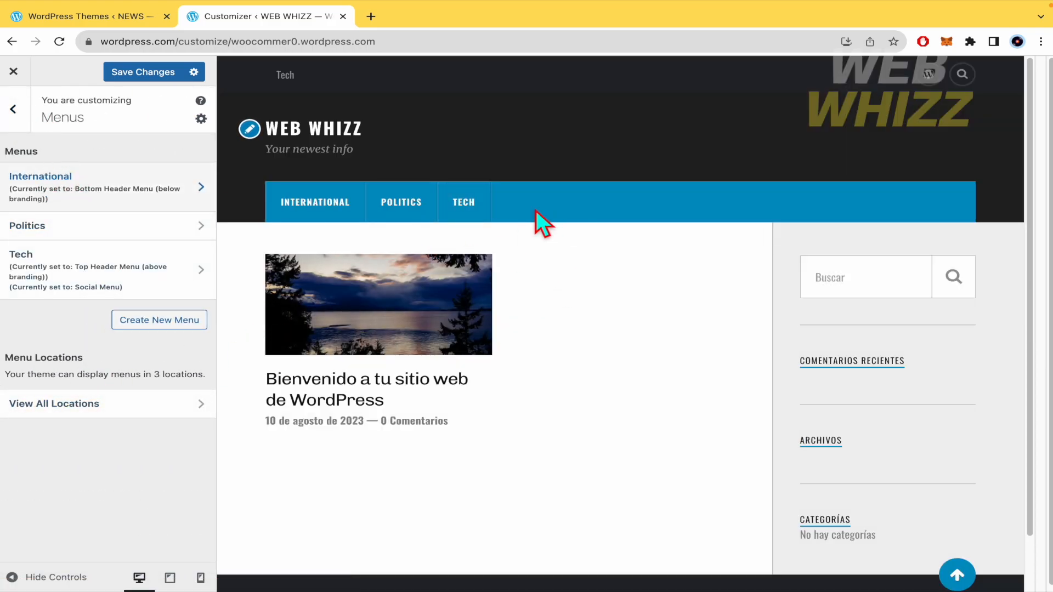
scroll(675, 331, "down", 2)
scroll(675, 330, "up", 2)
left_click(14, 71)
left_click(350, 362)
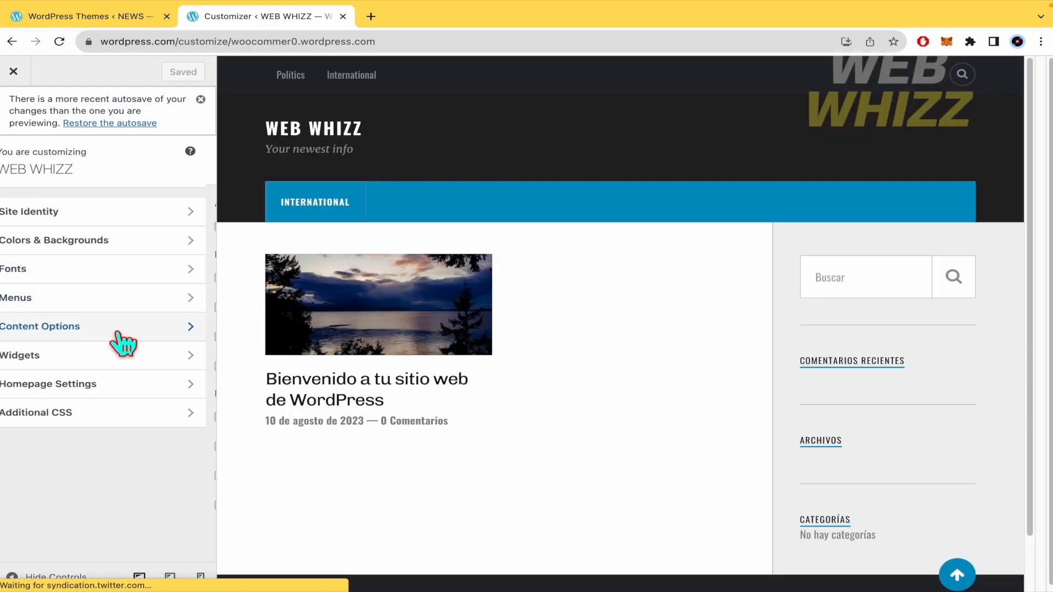
Step: Open the content options, toggle featured image display on pages off and on again, and return to the main customizer sections
left_click(117, 333)
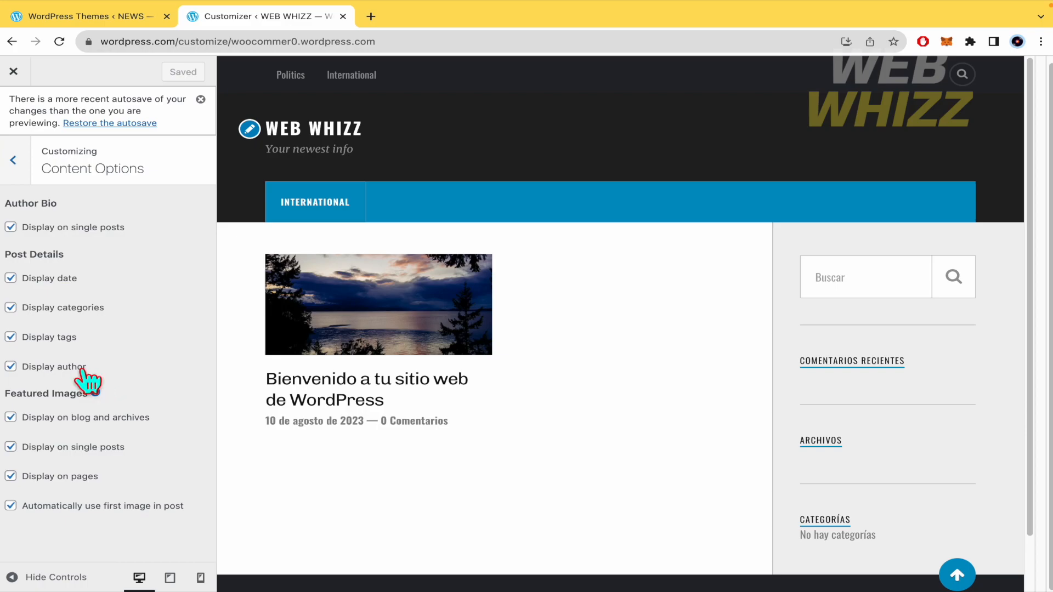
left_click(20, 476)
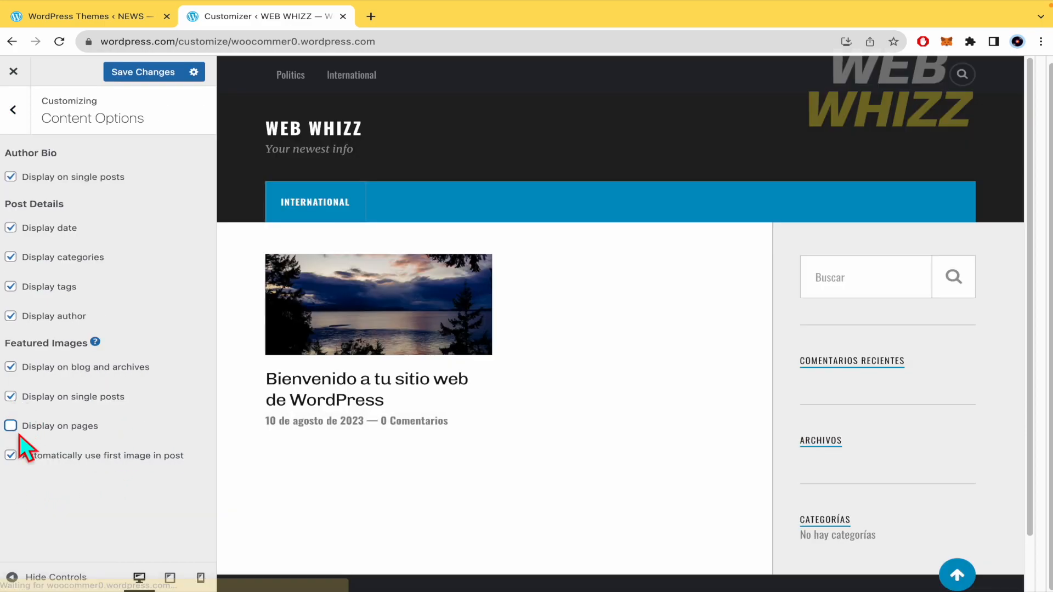
left_click(12, 426)
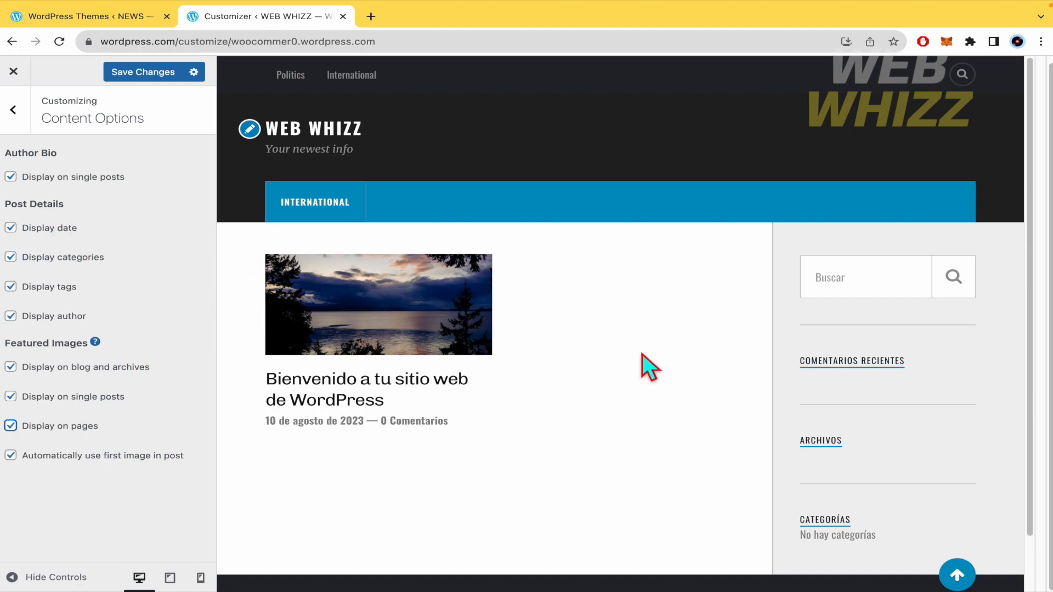
left_click(15, 110)
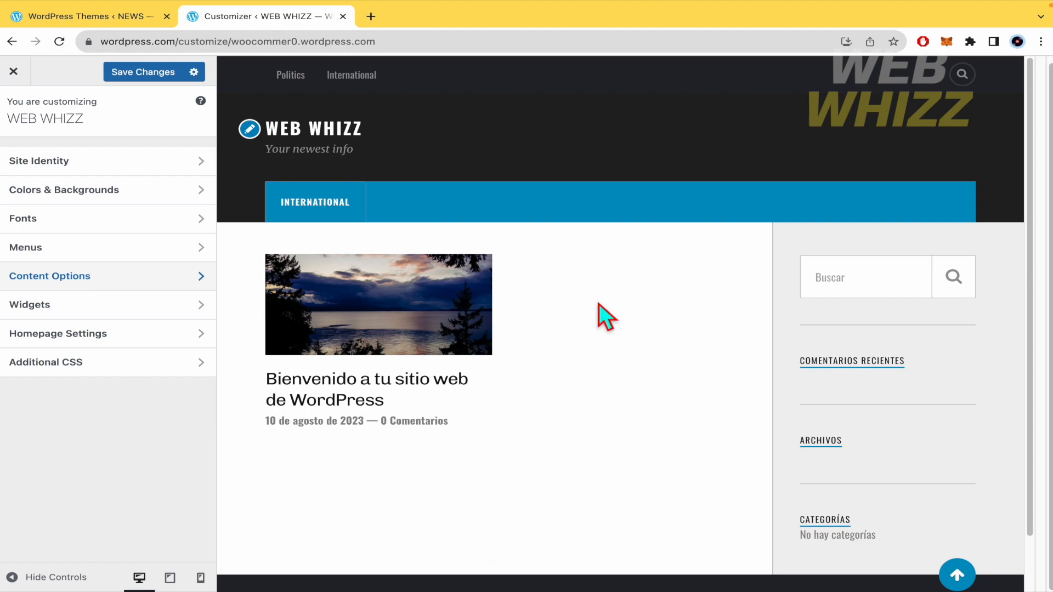
Step: Examine the post layout of the Rowling demo and open the International page in the site preview
left_click(150, 21)
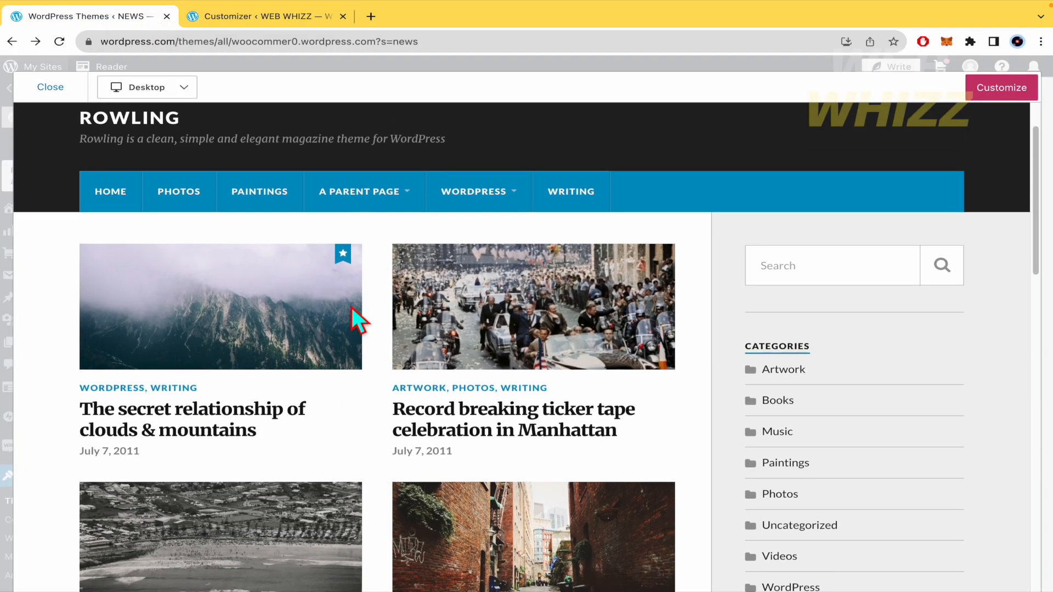
scroll(465, 362, "down", 7)
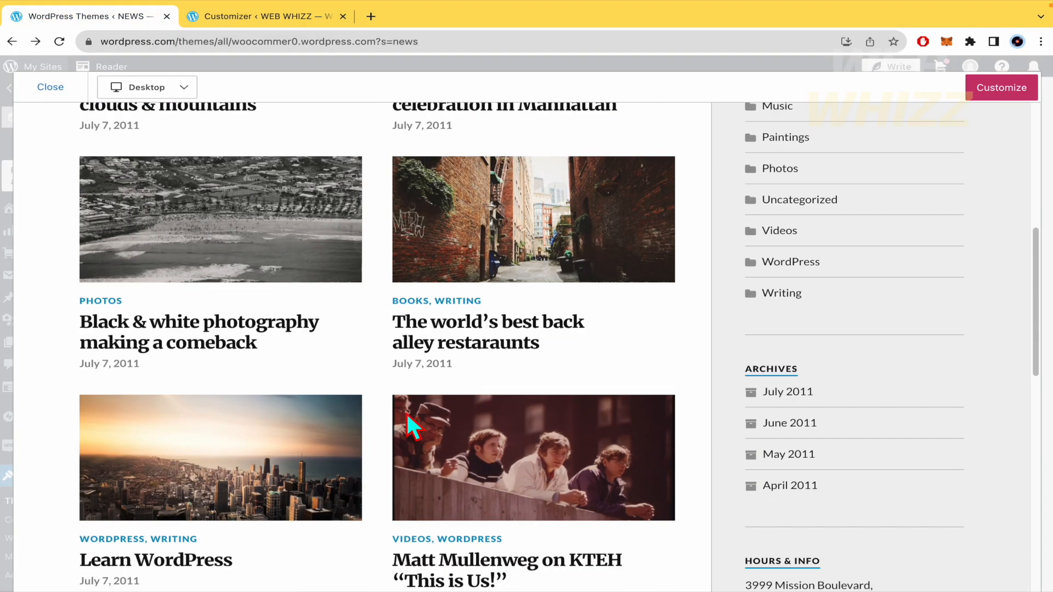
scroll(377, 467, "down", 11)
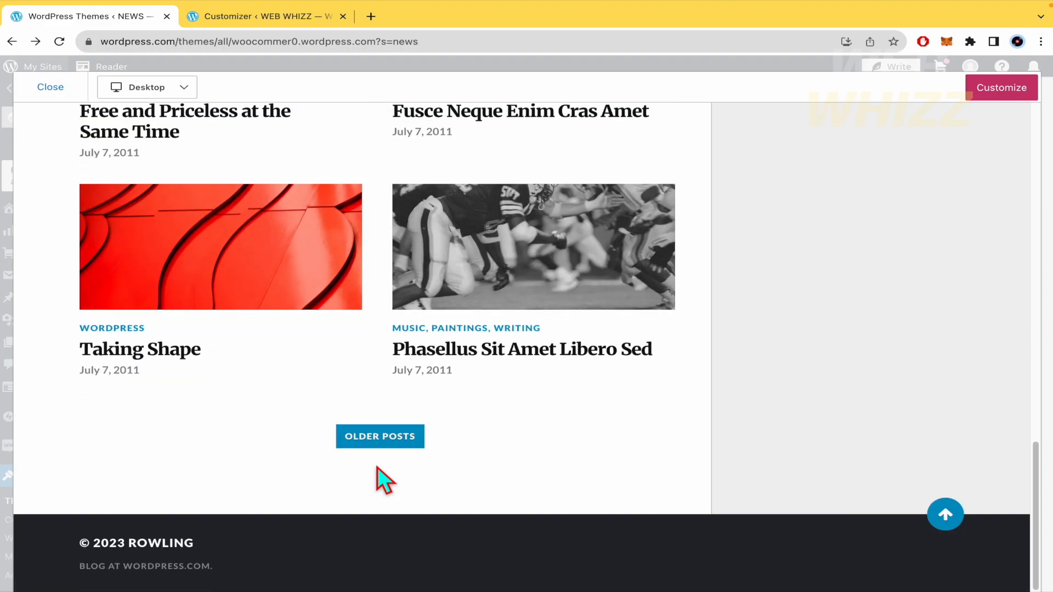
scroll(377, 467, "up", 20)
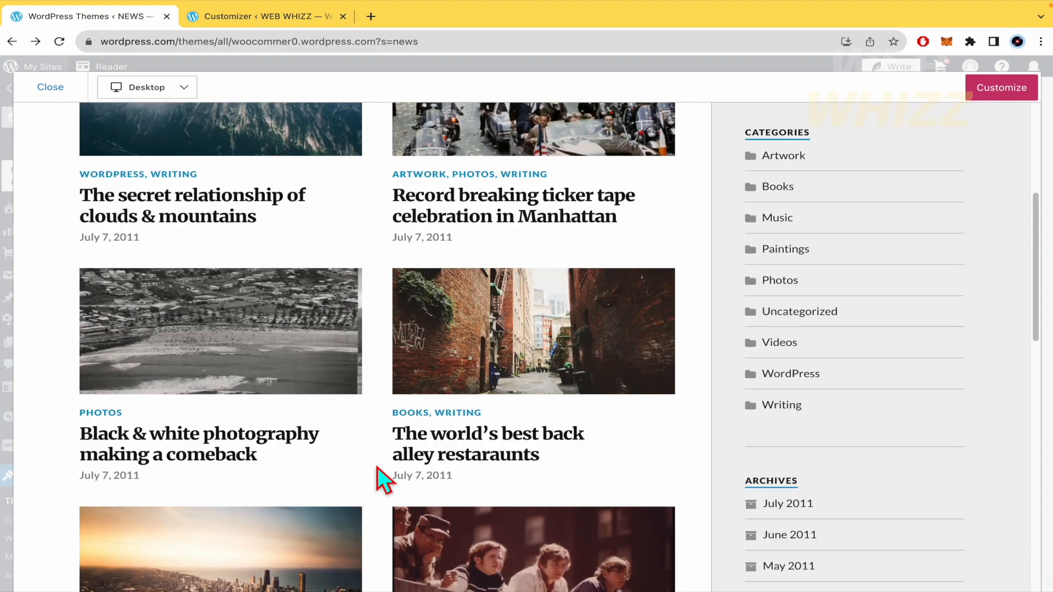
scroll(328, 377, "down", 2)
left_click(256, 22)
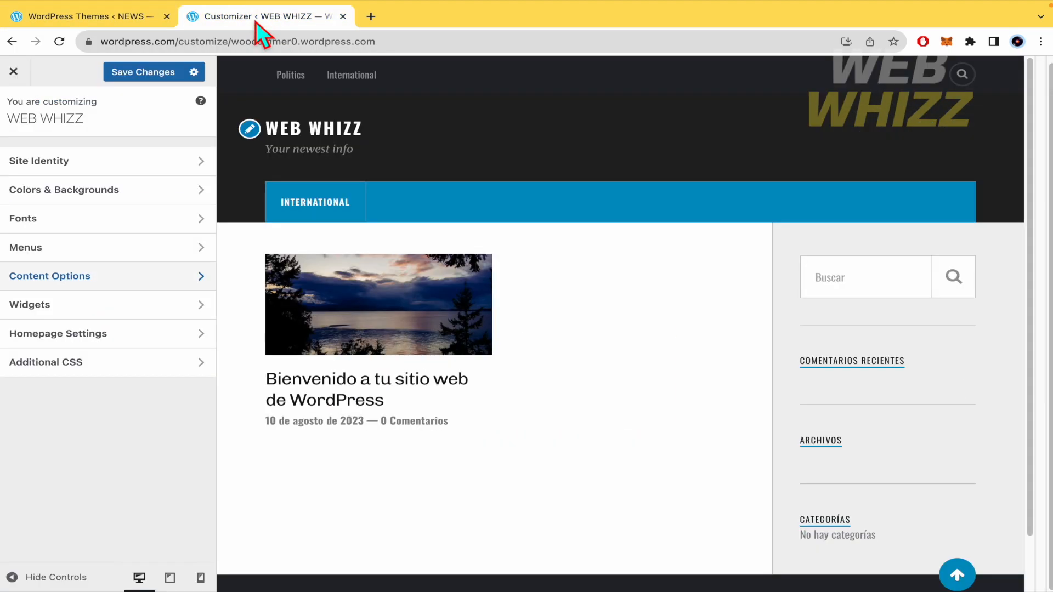
left_click(321, 207)
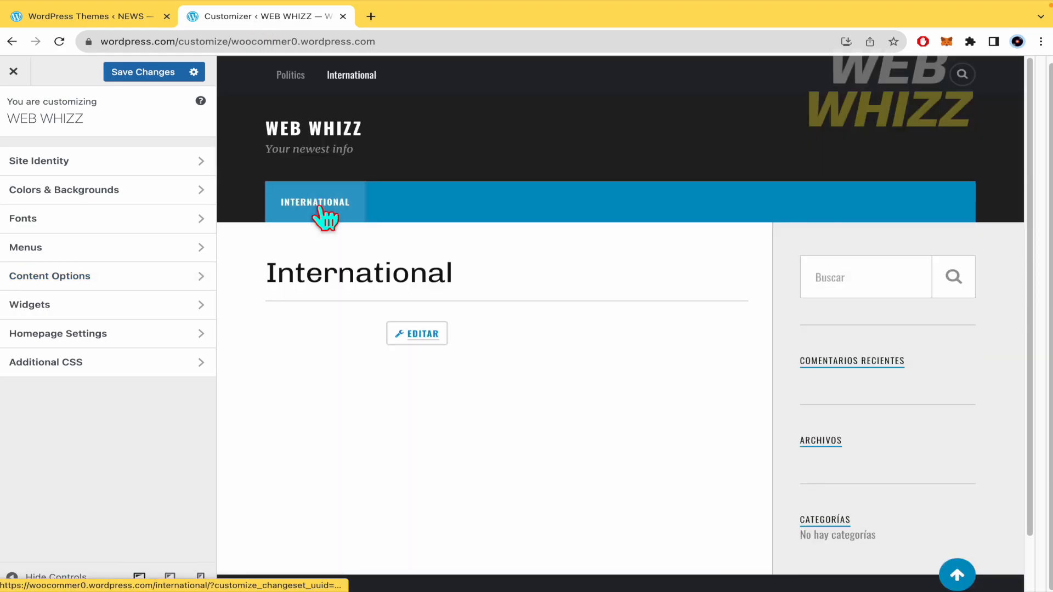
scroll(581, 351, "down", 1)
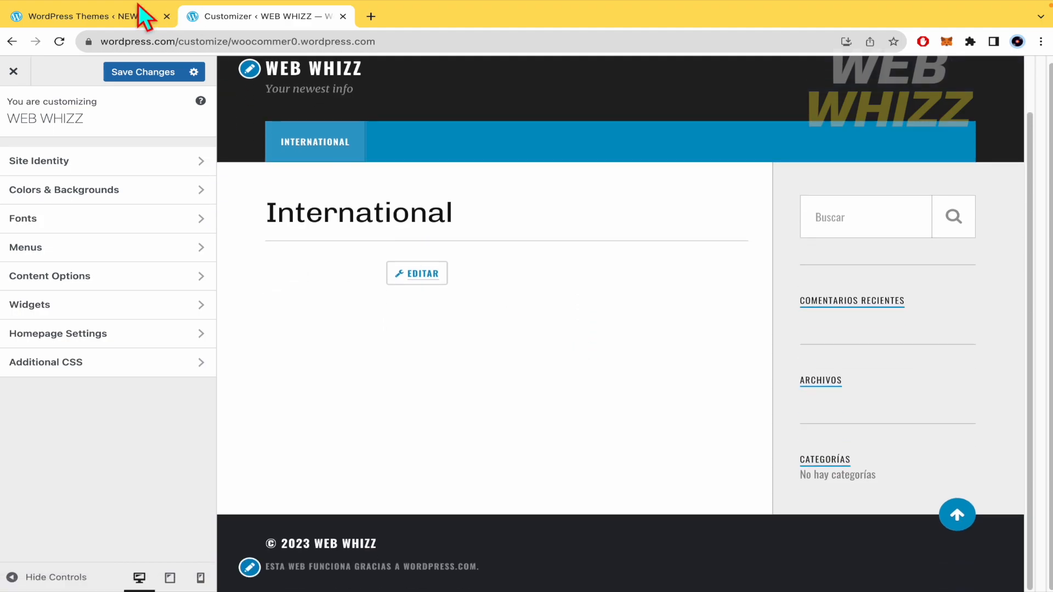
Step: Open the demo post "The secret relationship of clouds & mountains" and copy its title
left_click(131, 15)
left_click(218, 263)
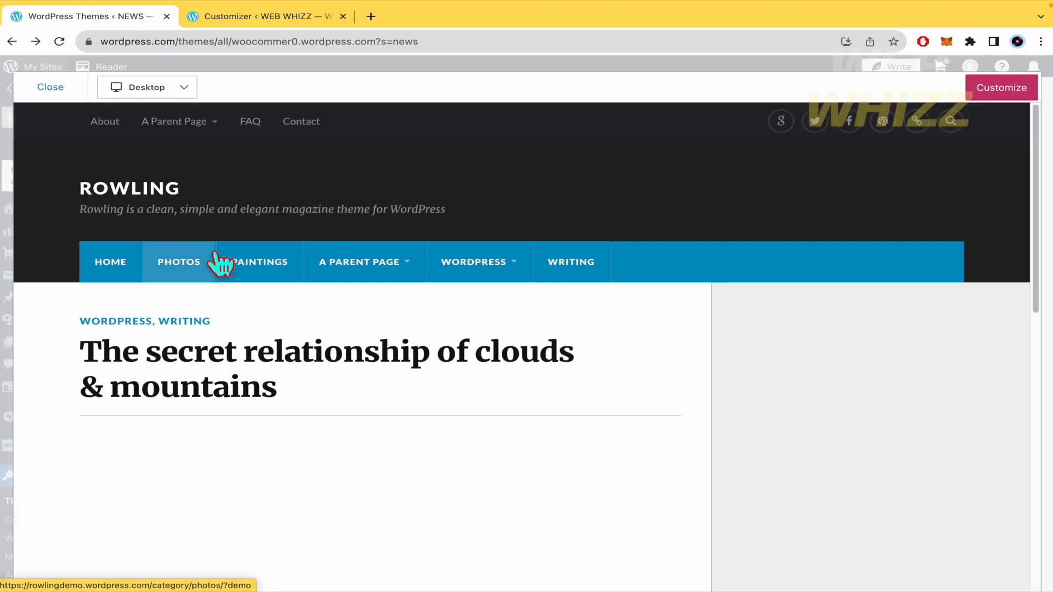
scroll(388, 402, "down", 2)
scroll(397, 440, "down", 3)
scroll(396, 438, "up", 2)
scroll(379, 430, "up", 1)
scroll(305, 233, "down", 1)
left_click(275, 270)
left_click_drag(283, 282, 106, 266)
triple_click(105, 264)
key("ctrl+c")
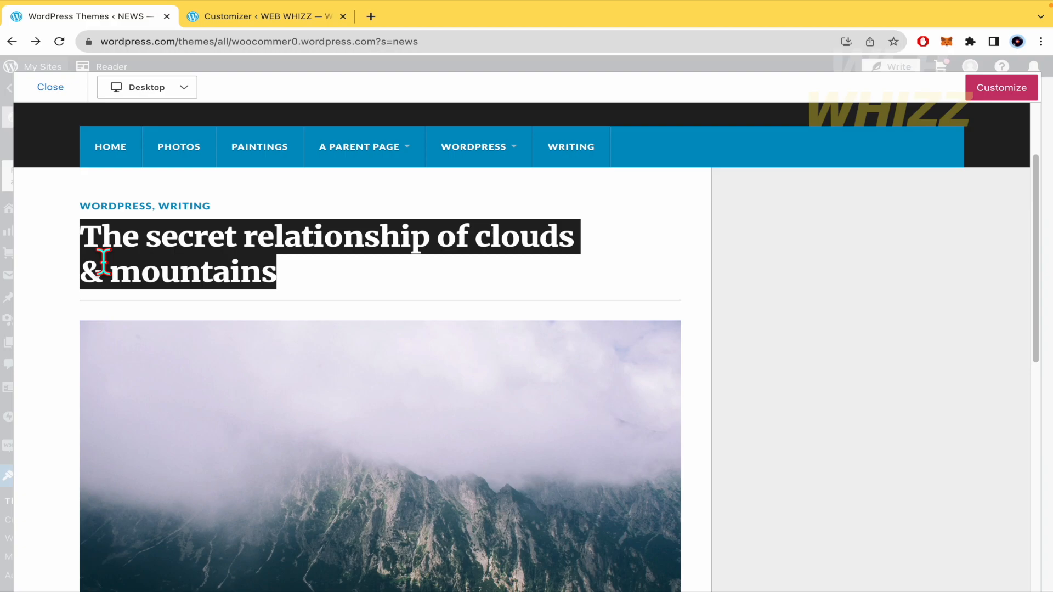
Step: Open the International page in the page editor and compare it with the title area of the demo post
left_click(258, 19)
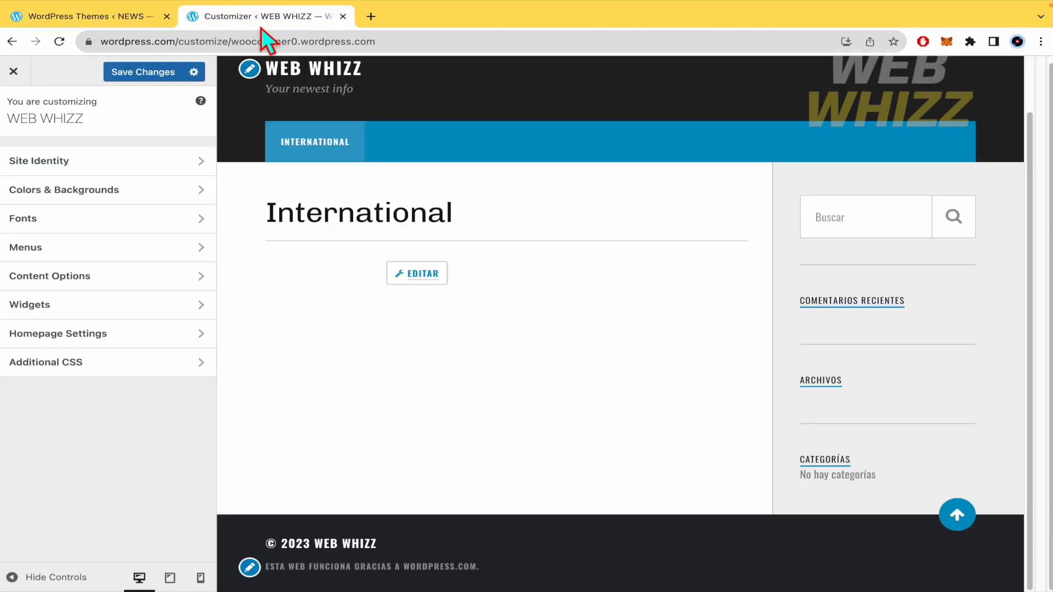
left_click(433, 279)
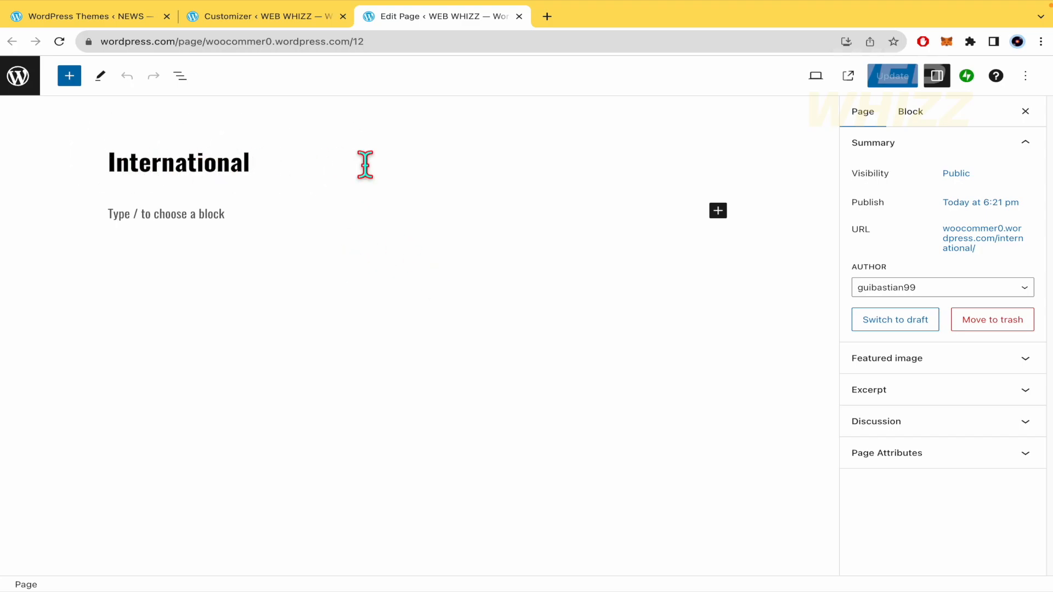
left_click(120, 11)
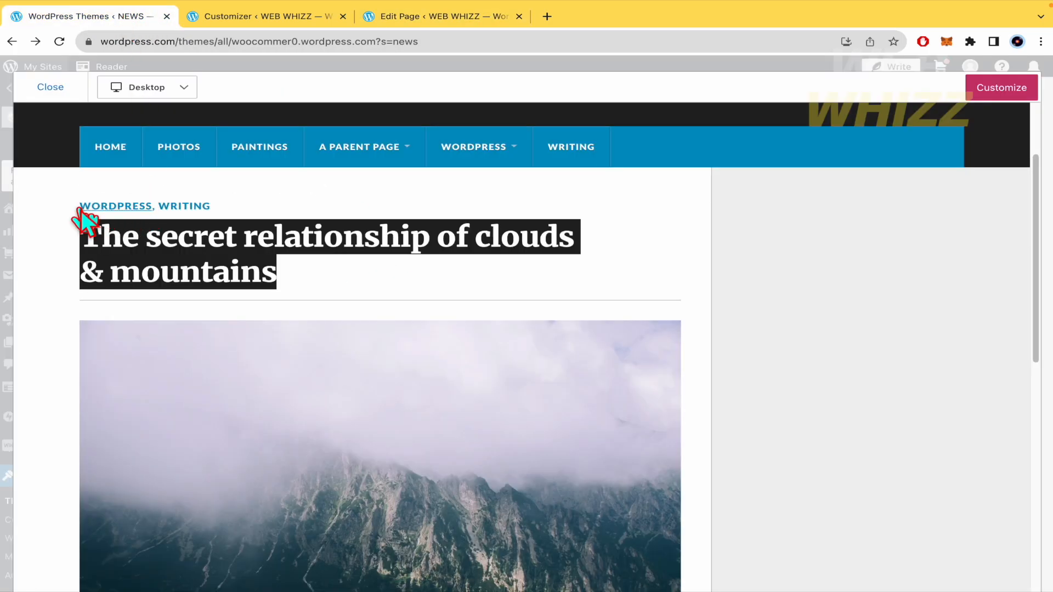
scroll(281, 207, "up", 1)
scroll(282, 208, "down", 1)
left_click(465, 15)
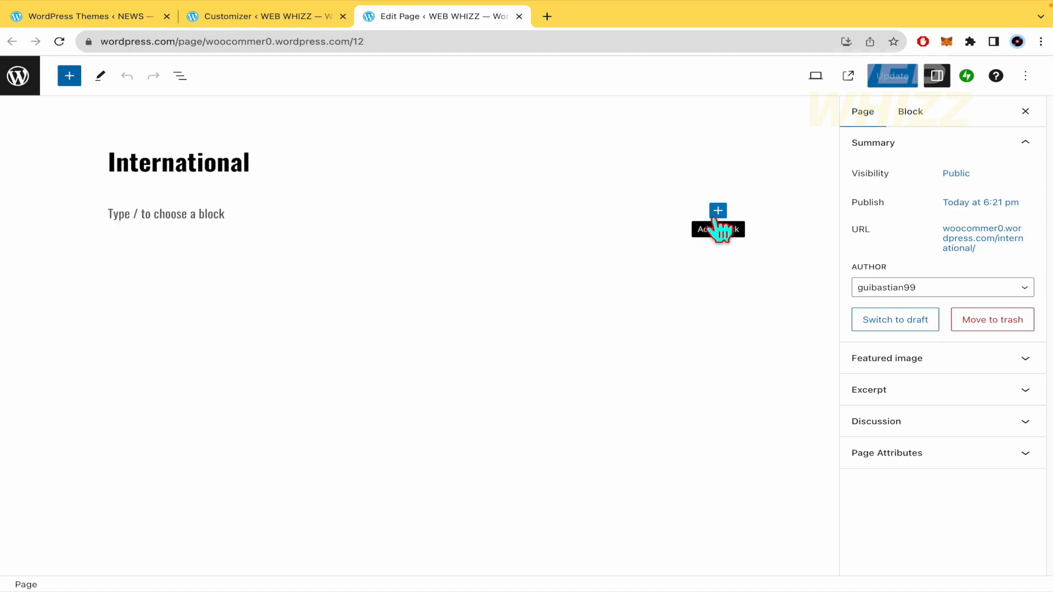
Step: Look through the blocks available for adding content to the International page
left_click(77, 77)
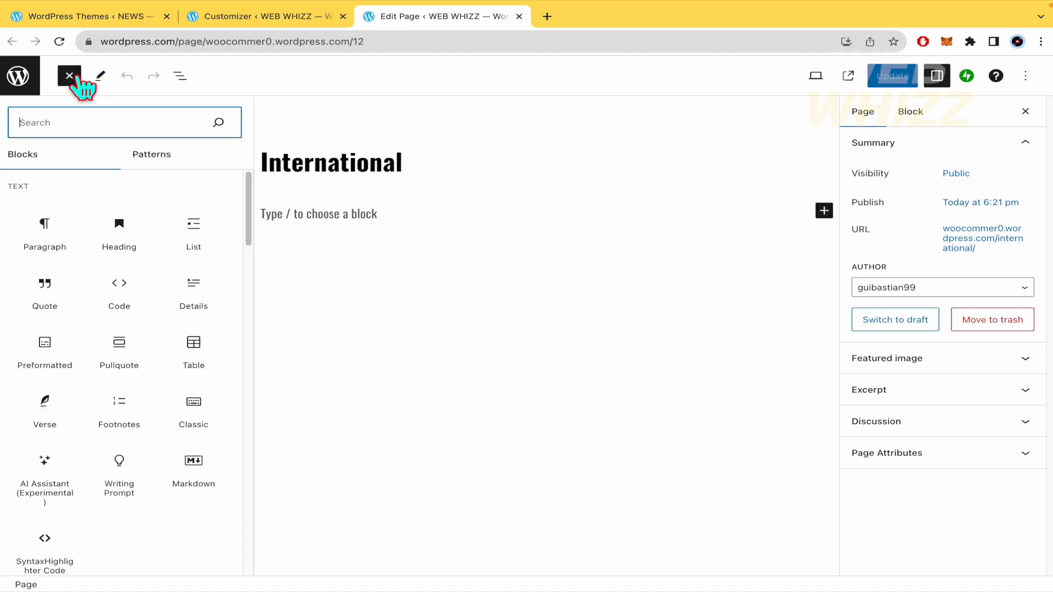
left_click(526, 307)
left_click(722, 216)
left_click(600, 312)
left_click(718, 217)
left_click(545, 317)
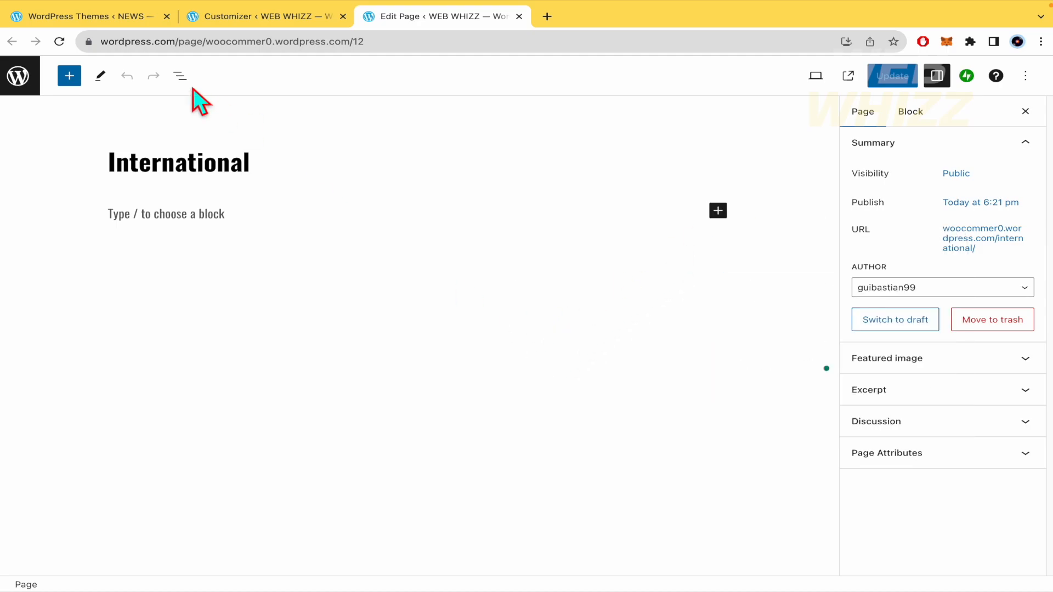
left_click(67, 80)
scroll(113, 398, "down", 10)
scroll(114, 400, "down", 15)
scroll(114, 401, "up", 10)
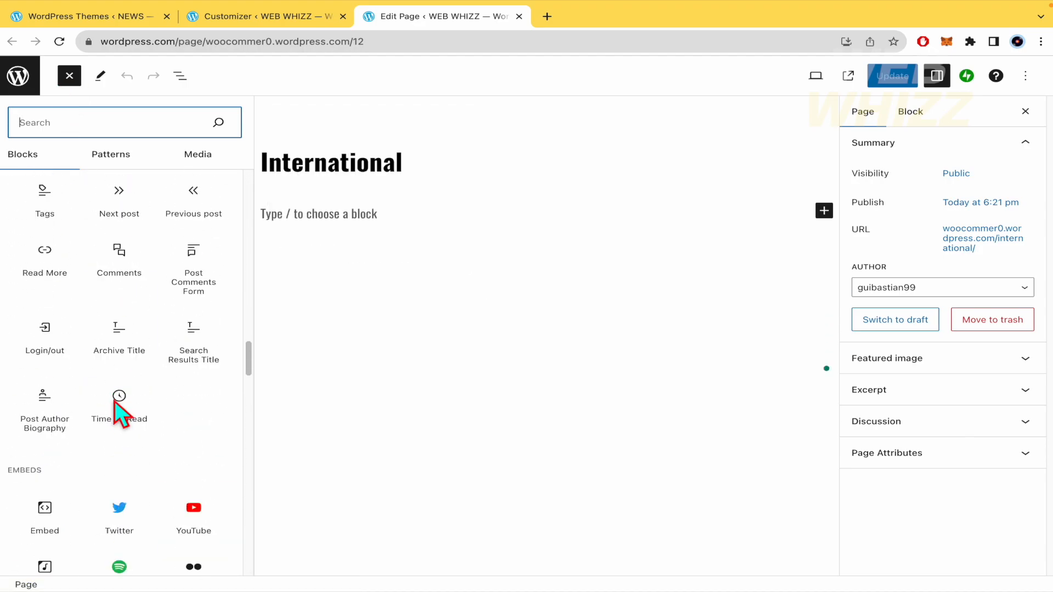
scroll(114, 401, "up", 10)
left_click(552, 351)
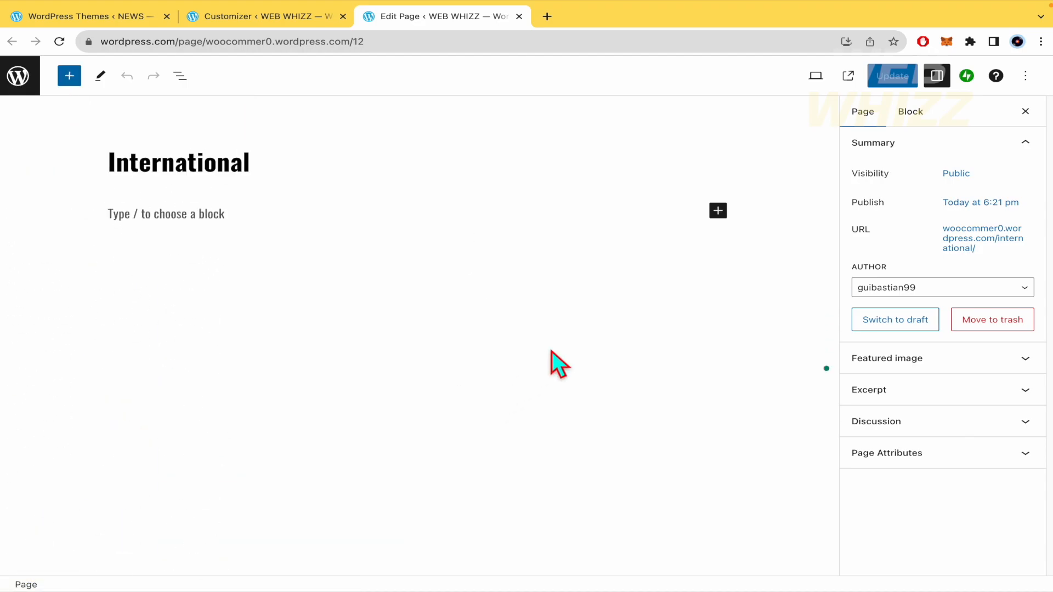
Step: Insert a Heading block on the International page and paste the copied title "The secret relationship of clouds & mountains" into it
left_click(718, 211)
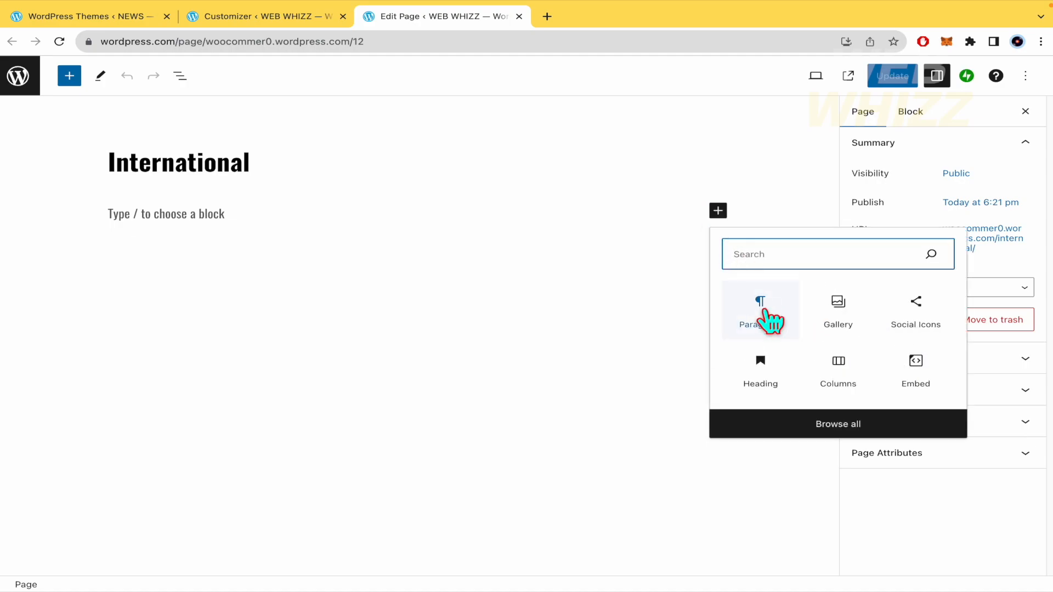
left_click(767, 373)
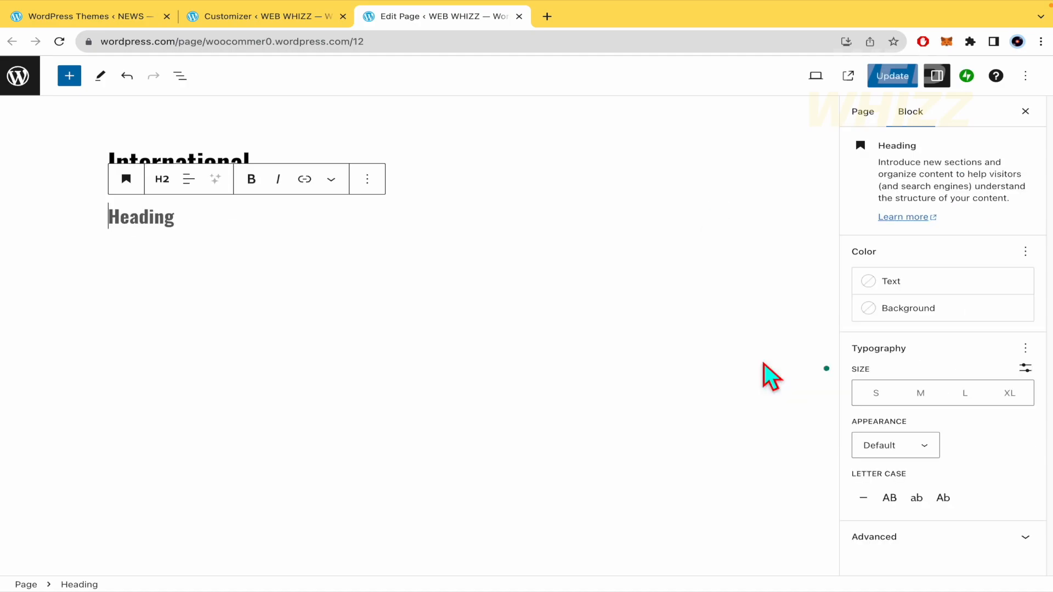
key("ctrl+v")
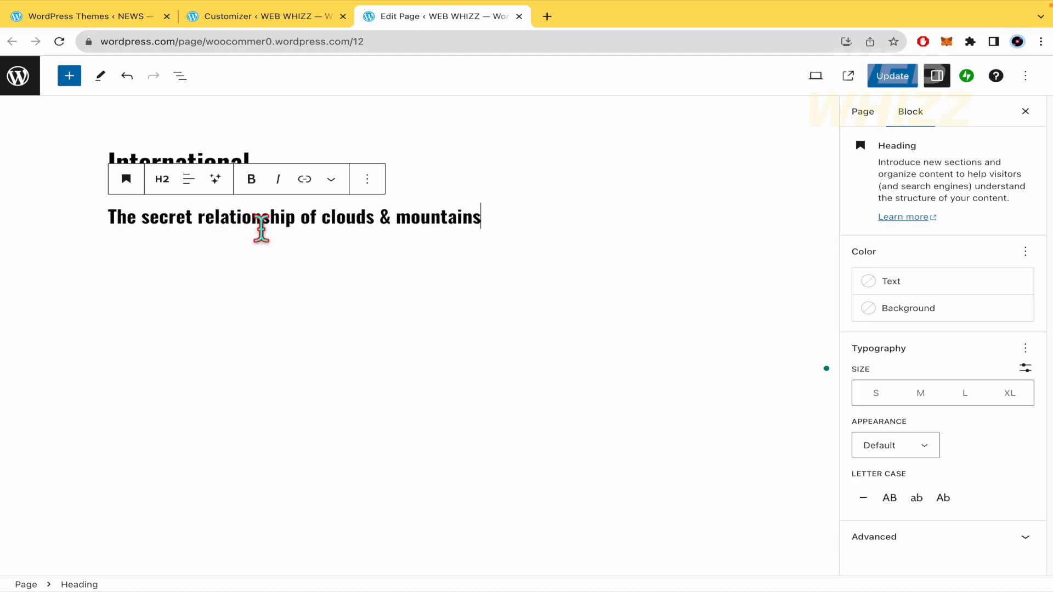
left_click(516, 274)
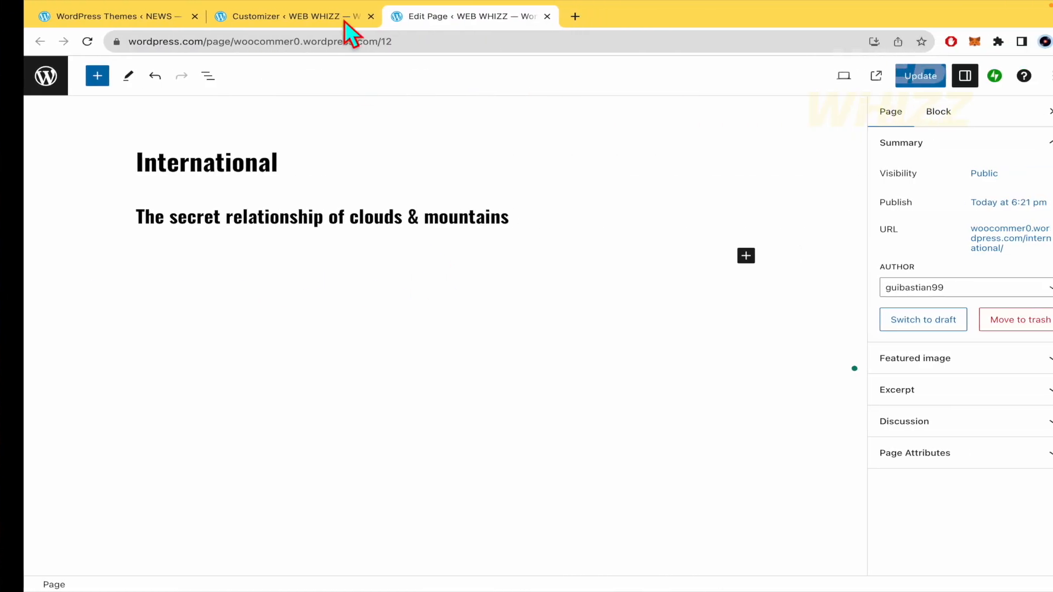
Step: Check the demo post's layout under its title and insert a Separator block below the heading on the International page, searching for "div"
left_click(301, 17)
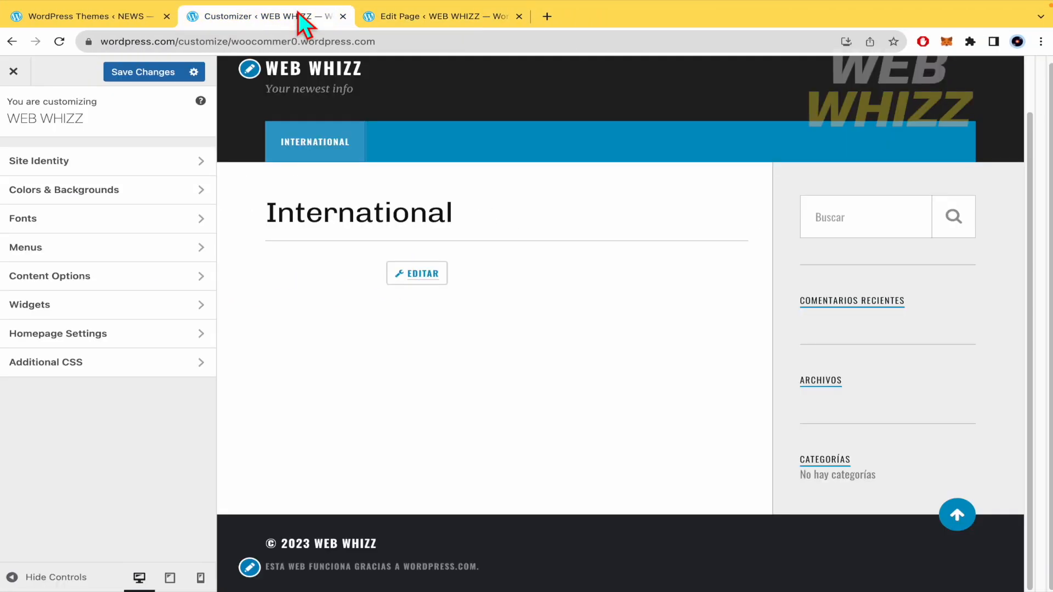
left_click(109, 22)
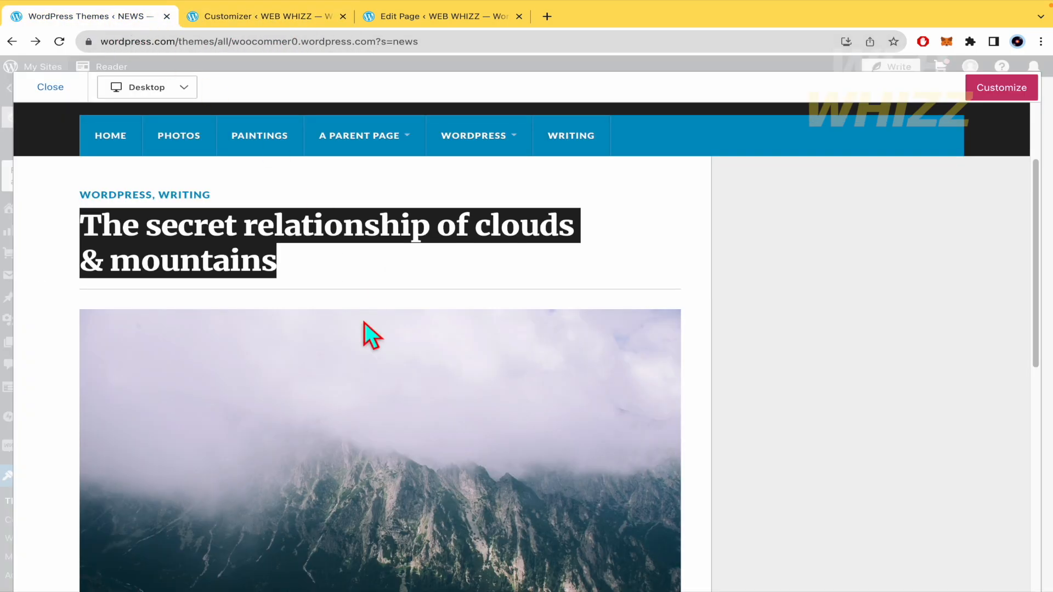
scroll(364, 323, "down", 3)
scroll(364, 320, "up", 1)
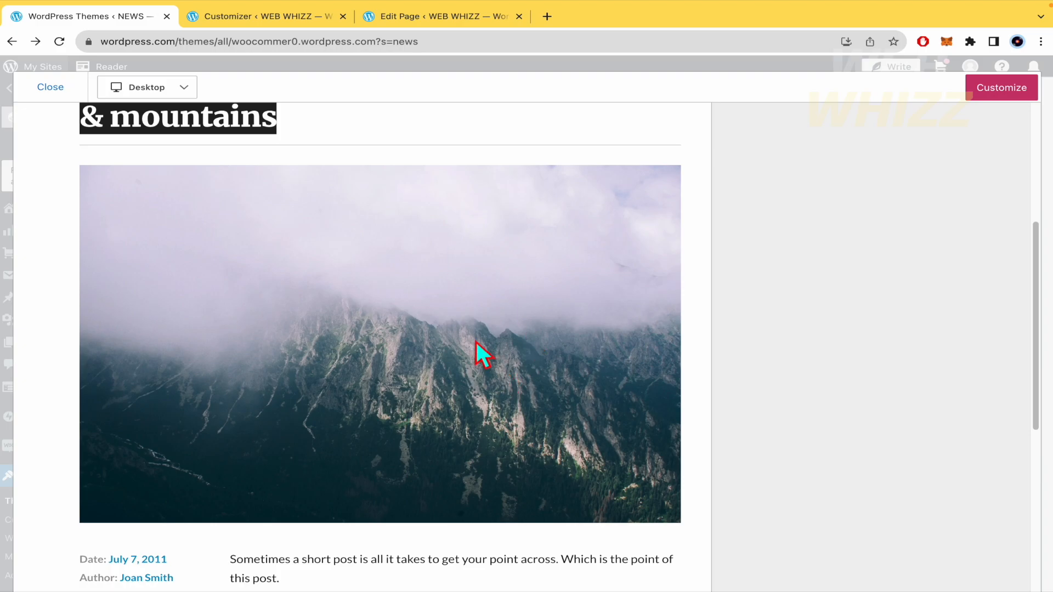
left_click(441, 20)
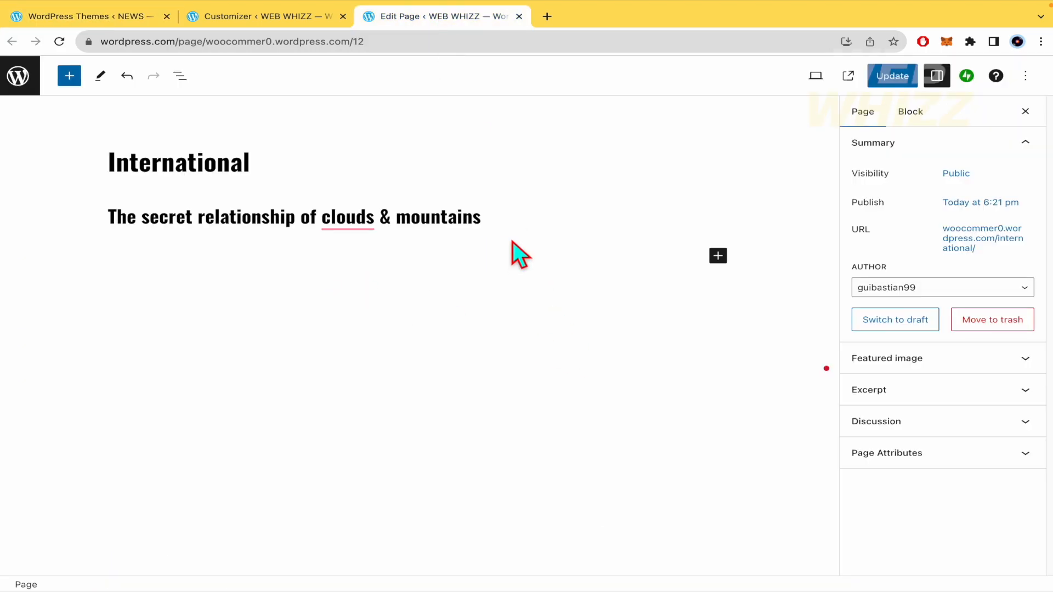
left_click(74, 81)
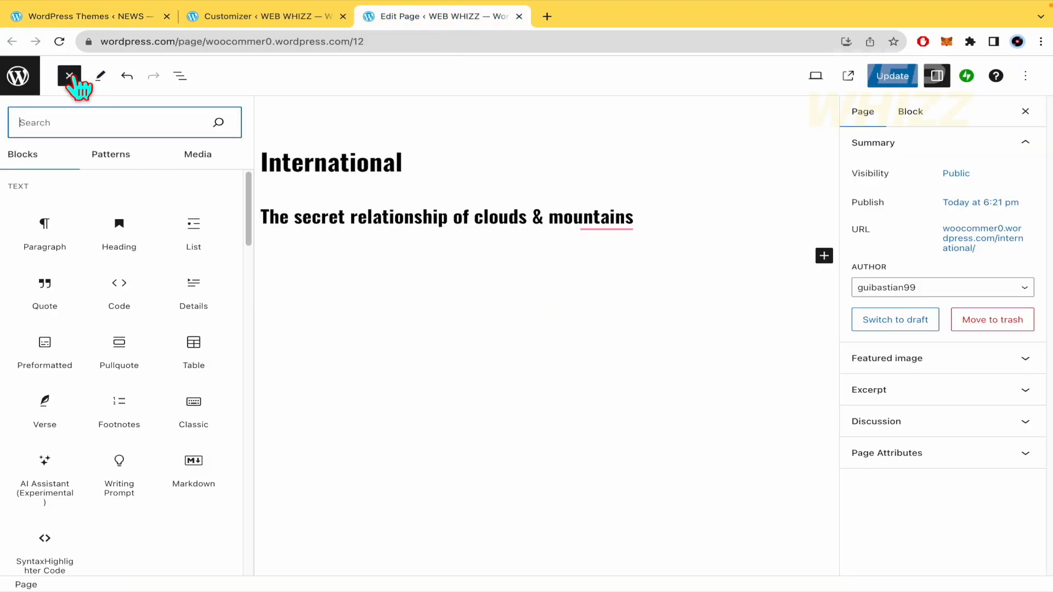
type("di")
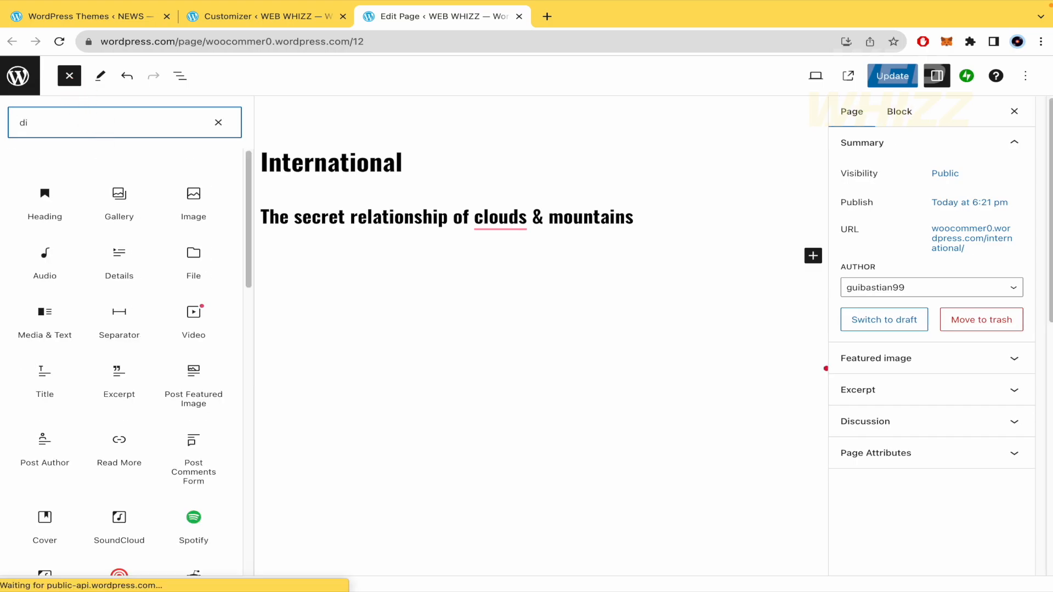
type("v")
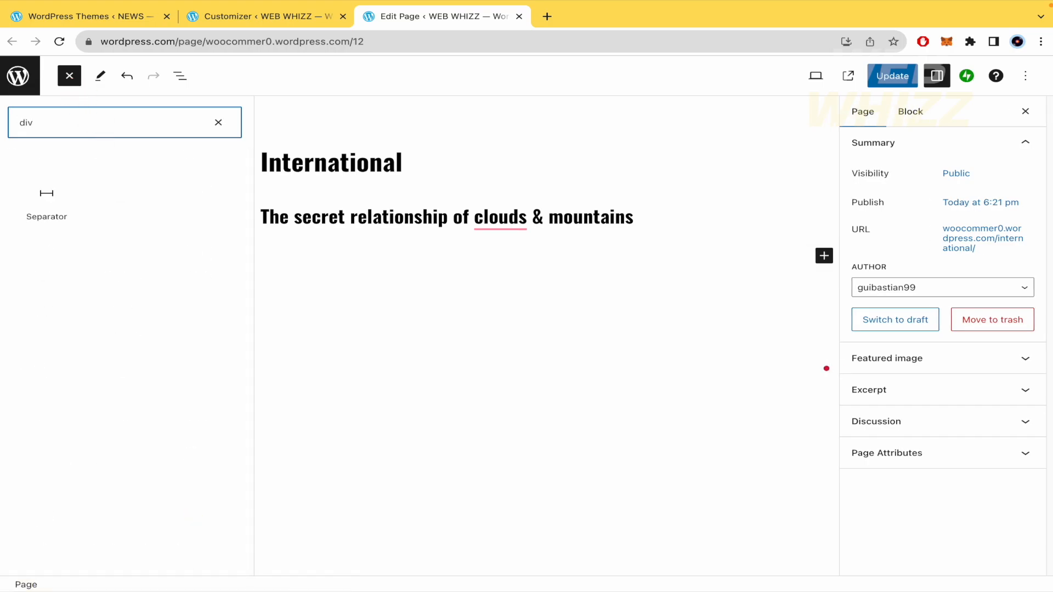
left_click(58, 189)
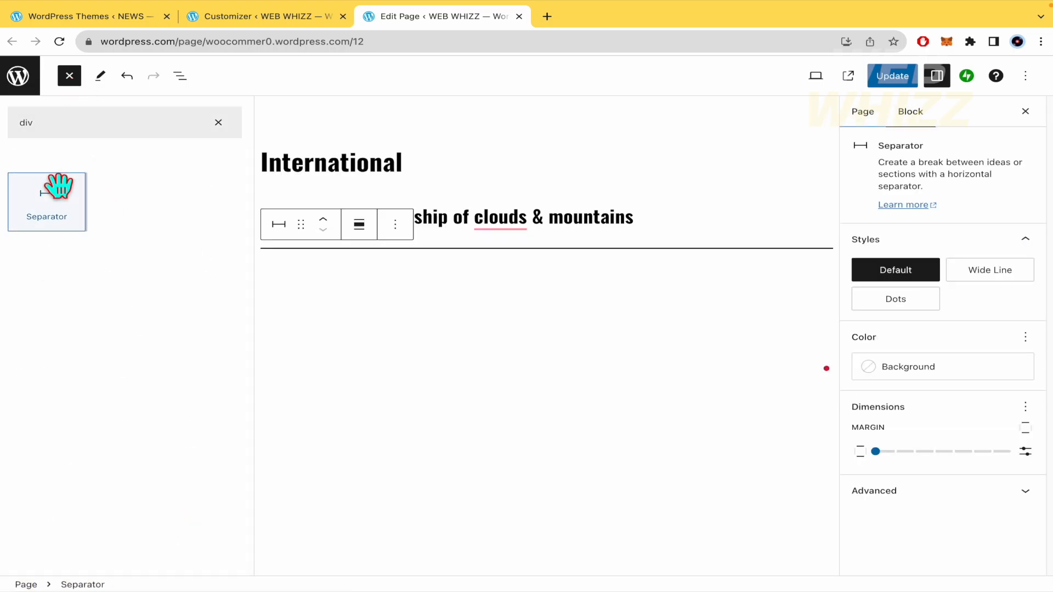
Step: Try the Wide Line and Dots styles on the separator below the heading and return it to the Default style
left_click(508, 318)
left_click(508, 249)
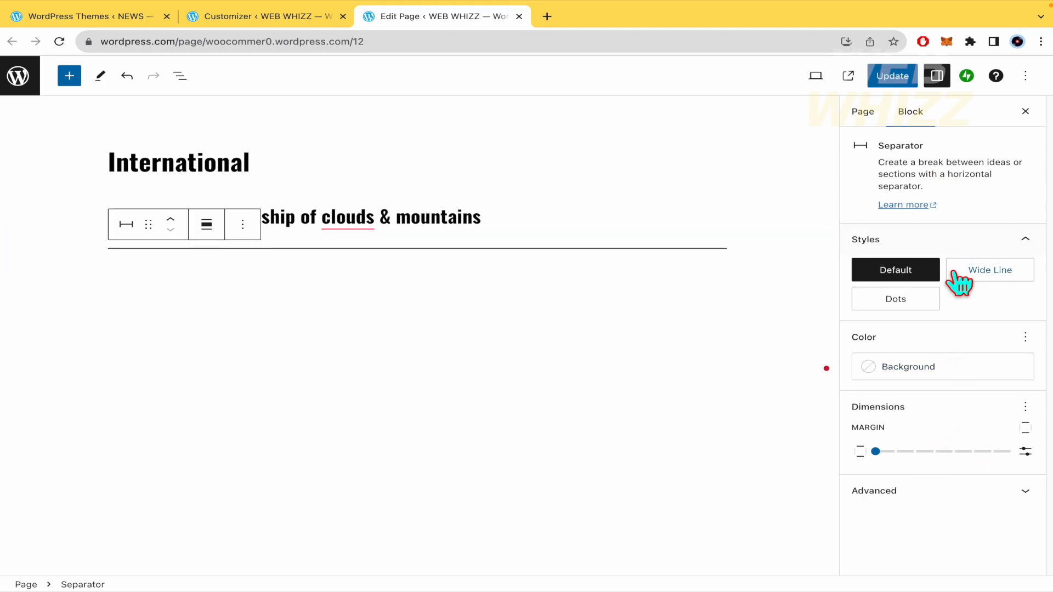
left_click(991, 278)
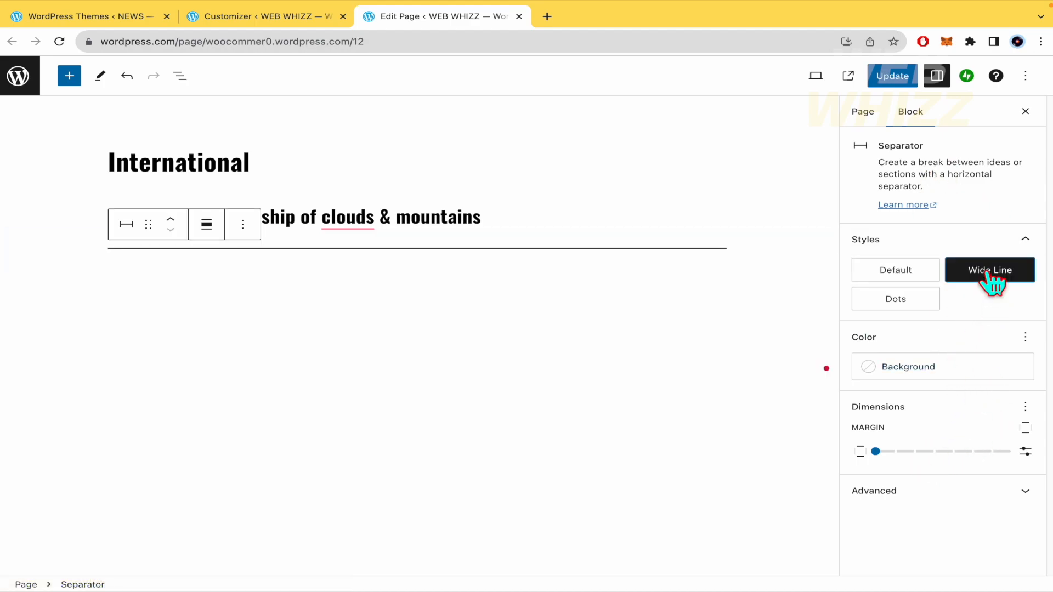
left_click(924, 307)
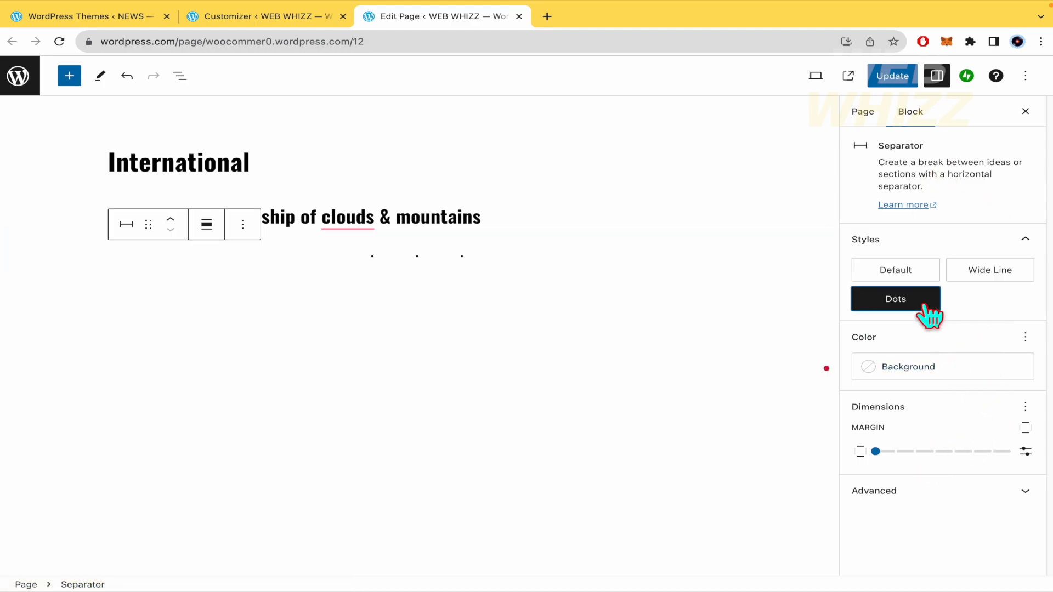
left_click(915, 276)
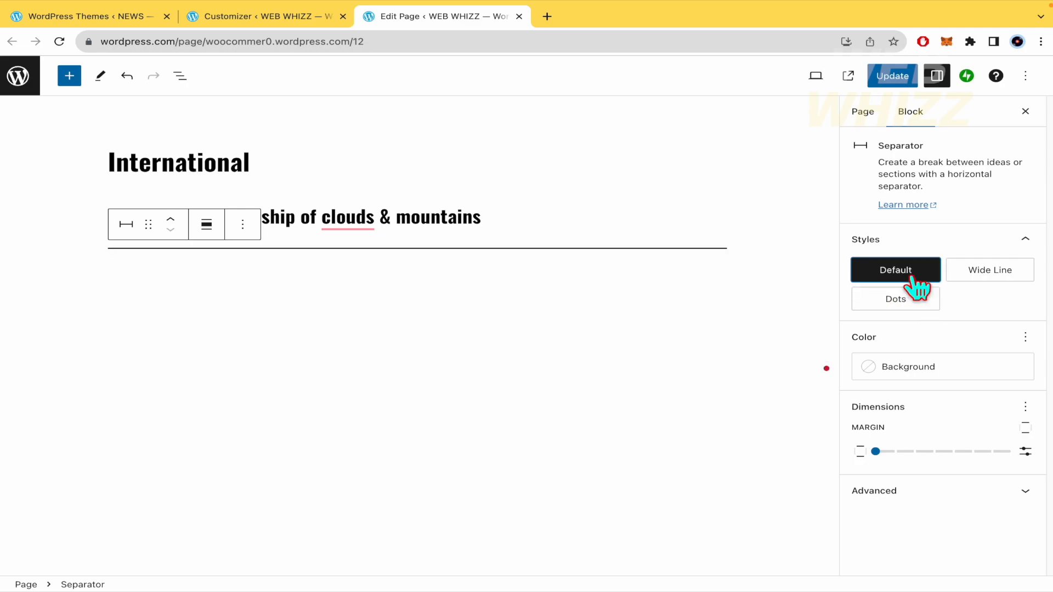
Step: Set the separator's background color to Pale cyan blue and look through its margin and advanced settings
left_click(944, 377)
left_click(744, 329)
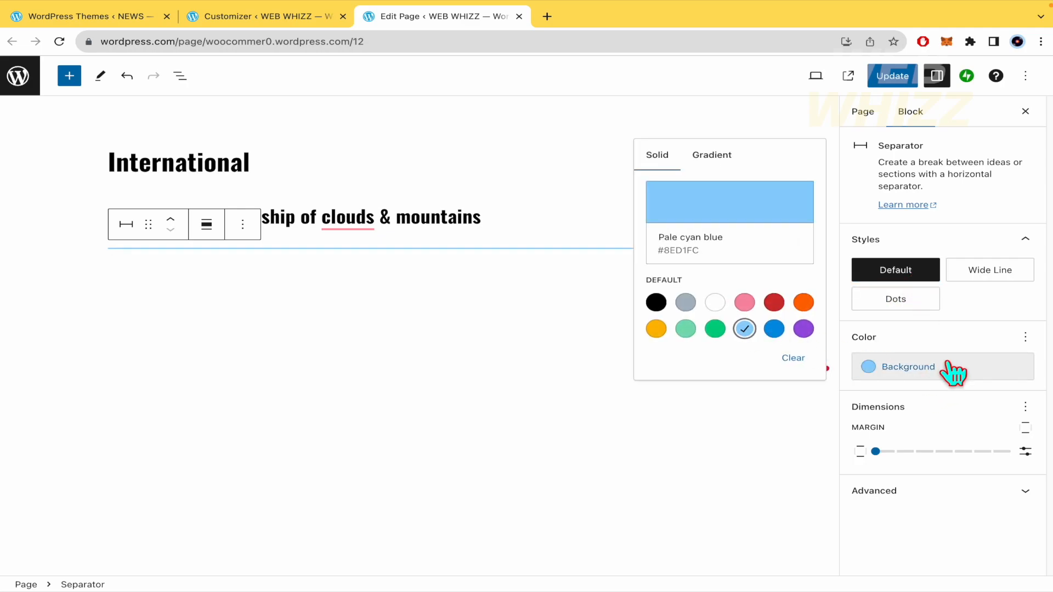
mouse_move(875, 451)
left_mouse_down()
mouse_move(999, 451)
mouse_move(872, 455)
left_mouse_up()
left_click(941, 494)
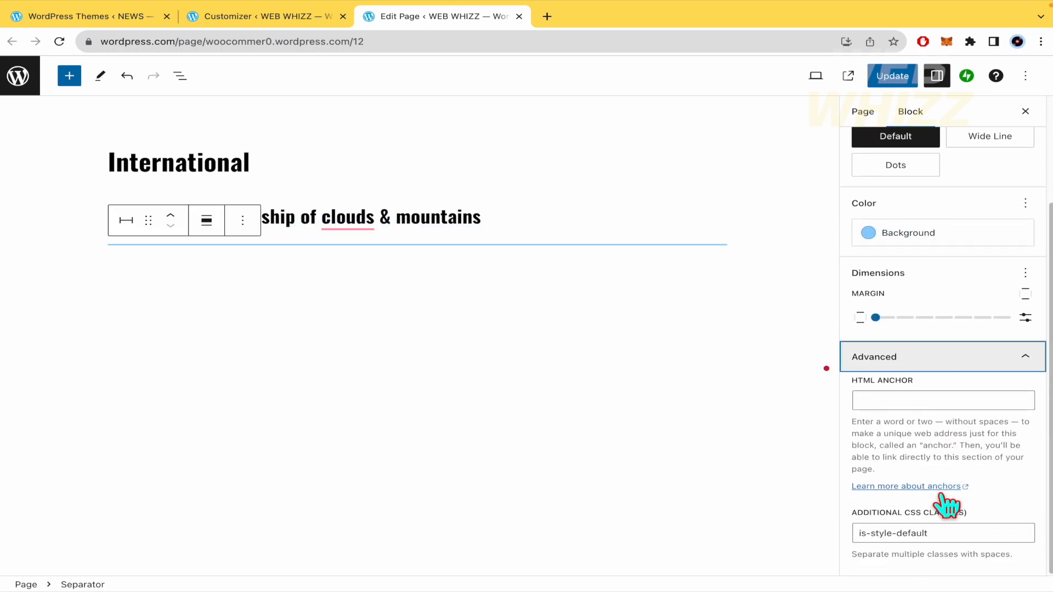
scroll(947, 428, "up", 3)
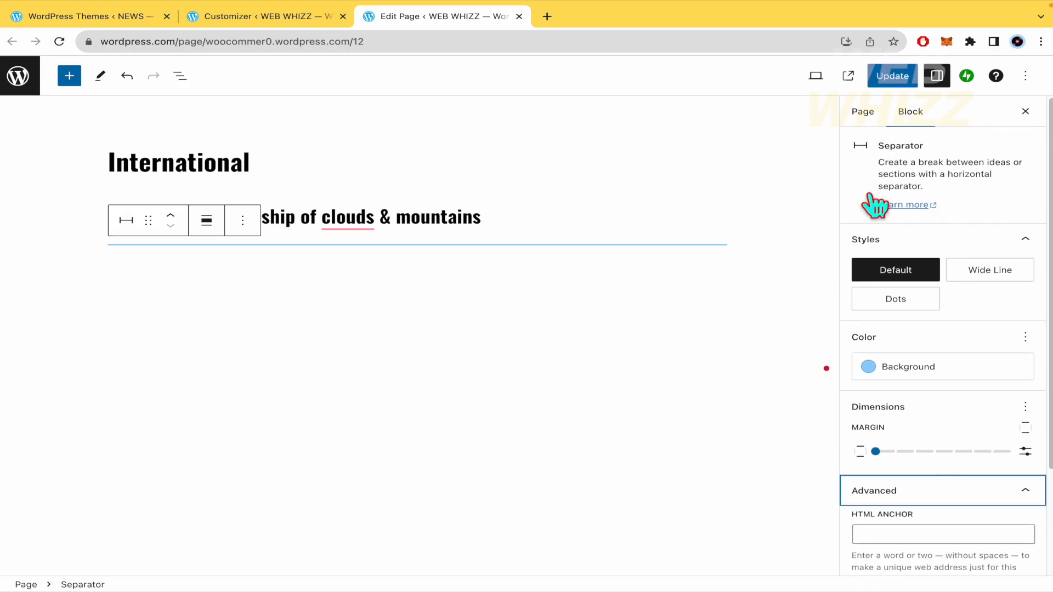
left_click(242, 333)
Step: Insert an Image block below the separator, searching for "medi", and fill it with the rocky mountain river photo from Pexels Free Photos
left_click(70, 77)
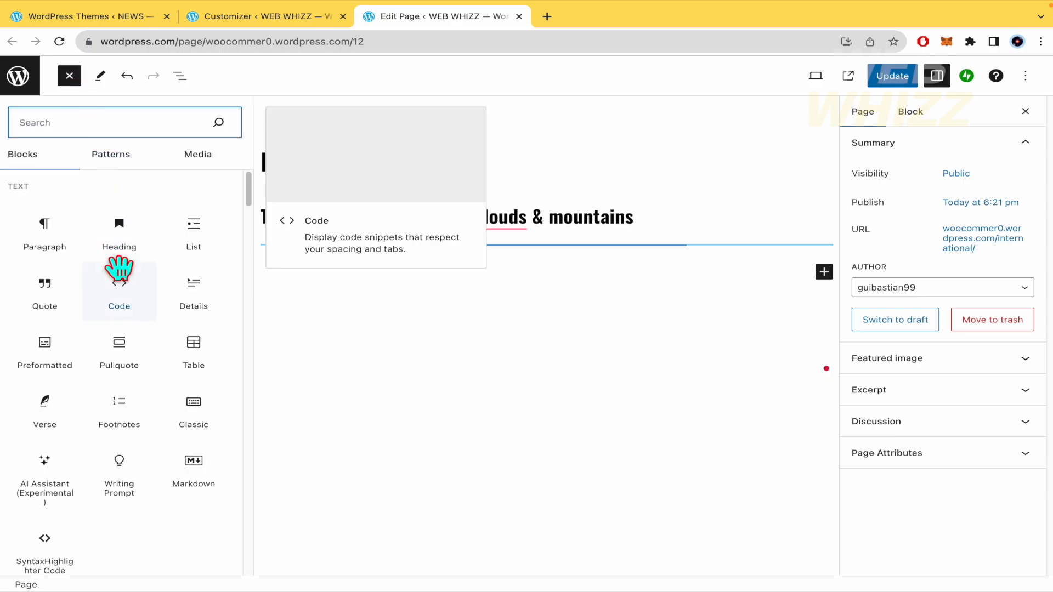
type("medi")
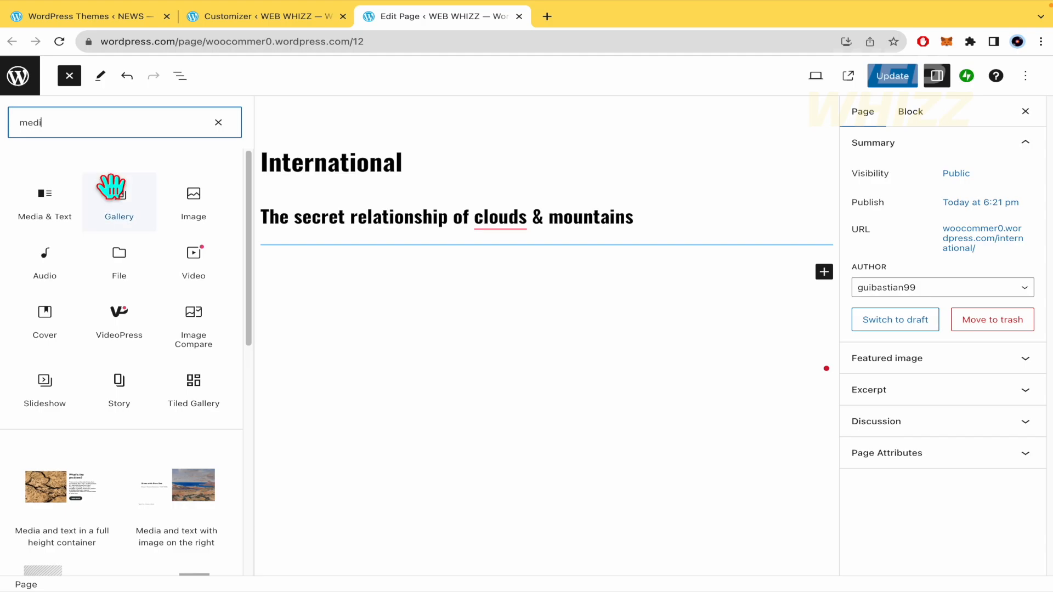
left_click(194, 223)
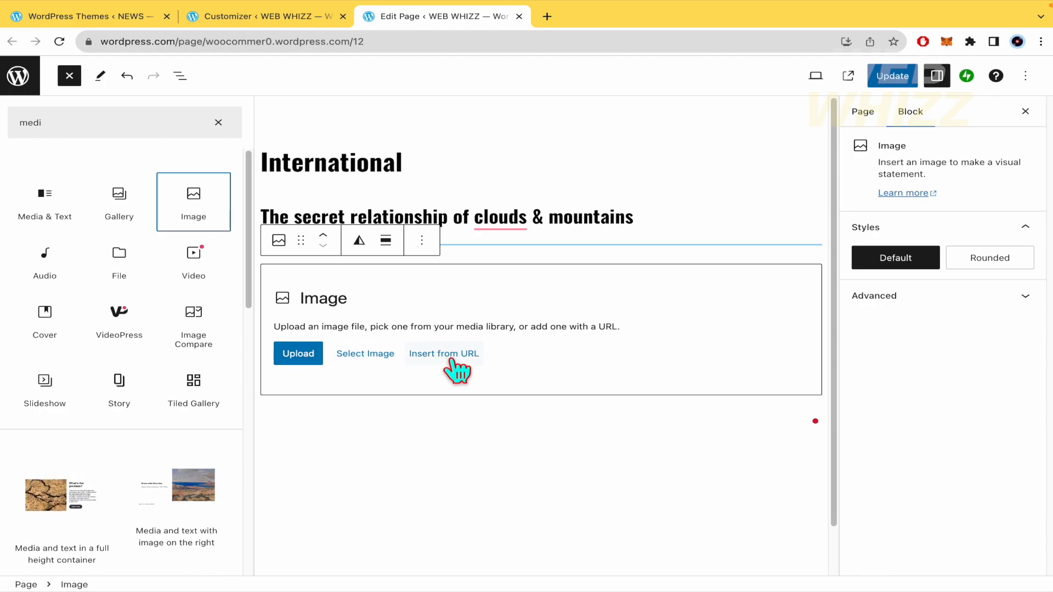
left_click(373, 355)
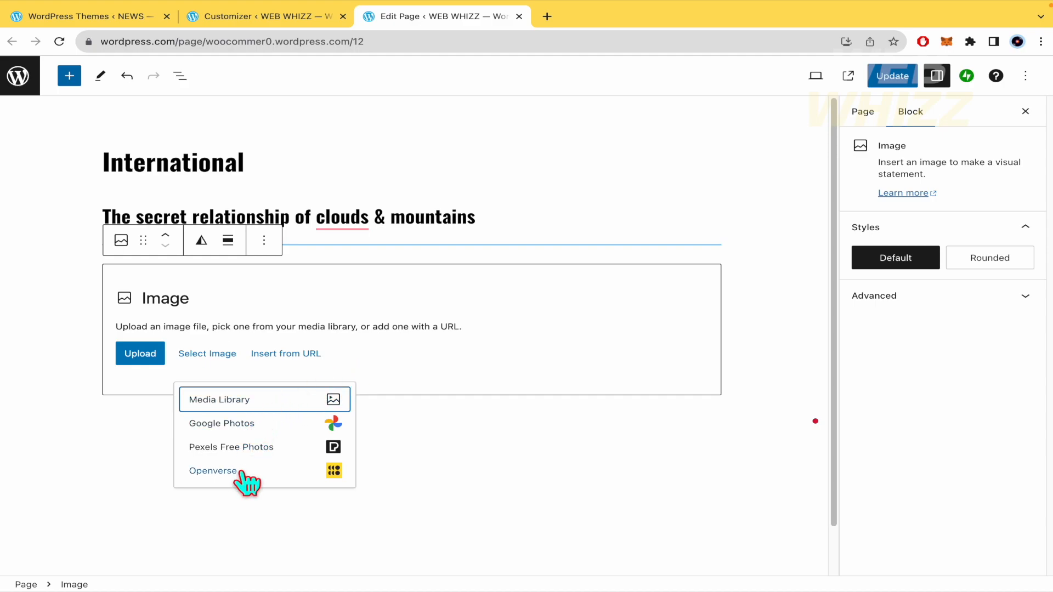
left_click(247, 449)
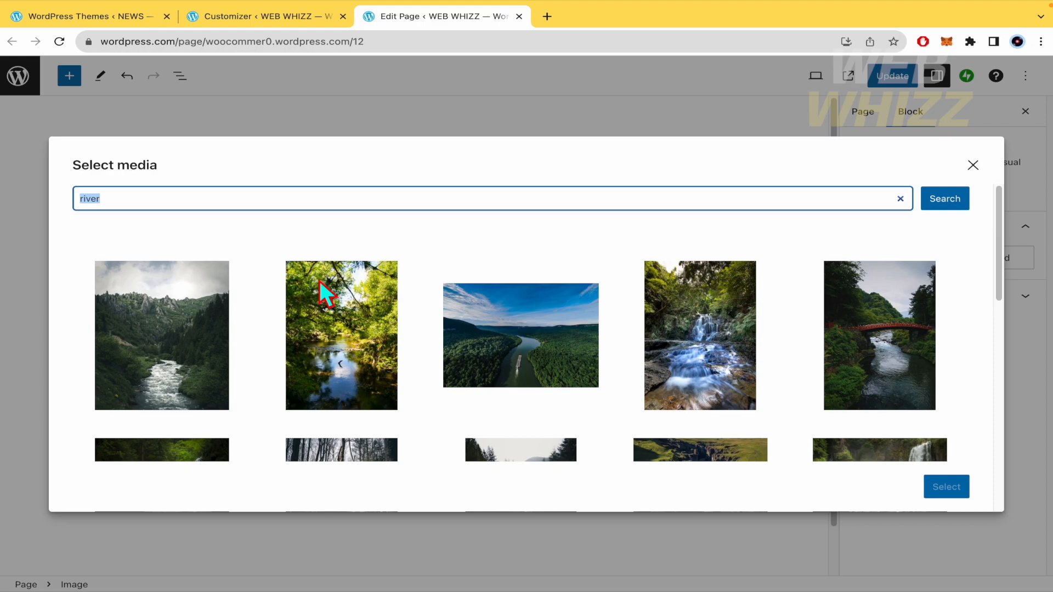
left_click(199, 324)
left_click(954, 488)
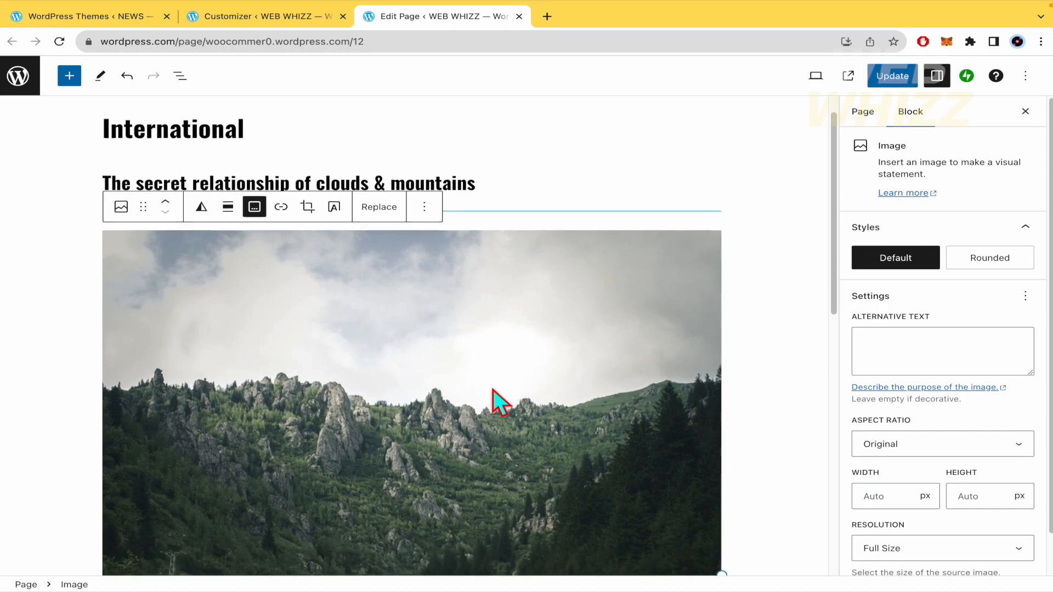
Step: Examine the demo post's layout around its image and compare it with the size of the photo on the International page
left_click(263, 16)
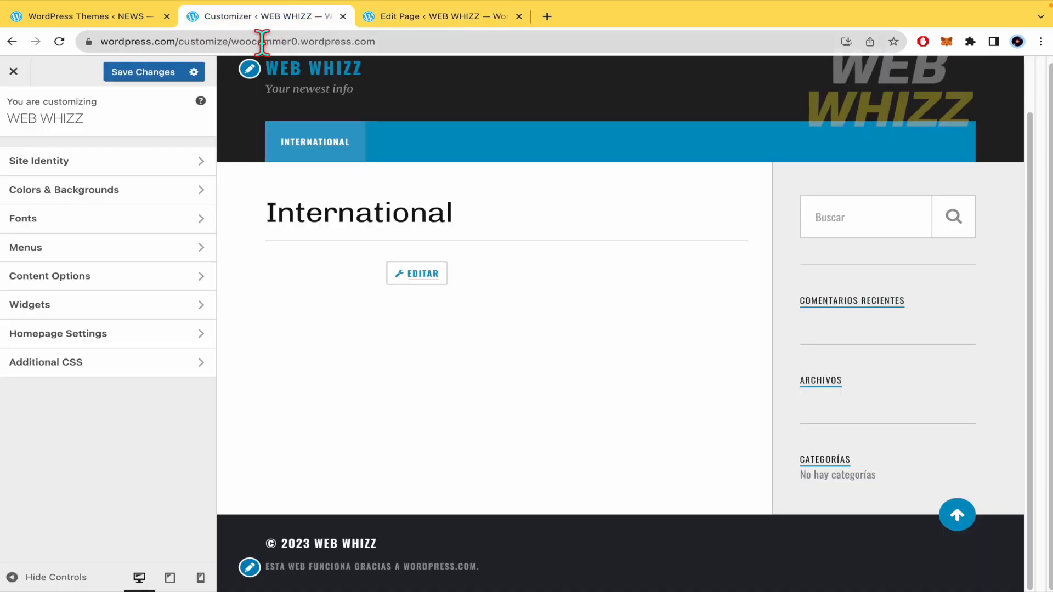
left_click(150, 16)
scroll(508, 367, "down", 5)
scroll(508, 366, "down", 1)
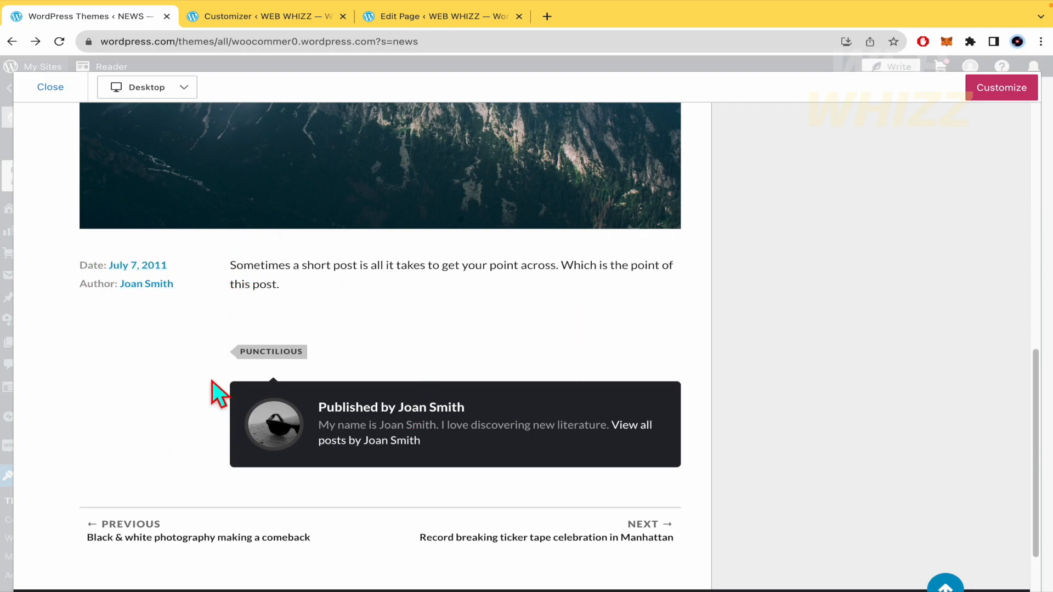
left_click(430, 12)
scroll(252, 384, "down", 5)
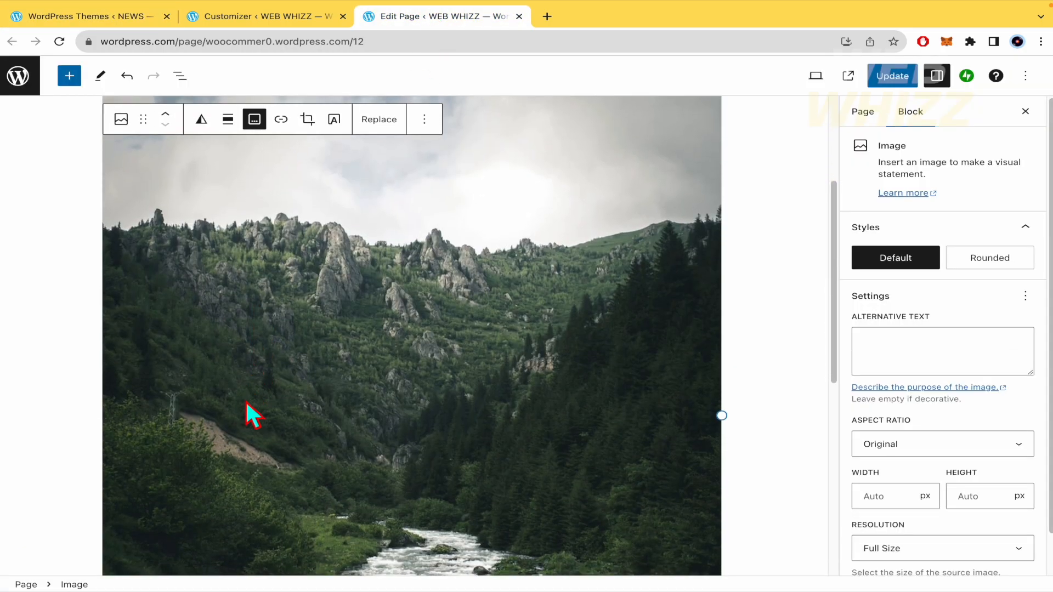
scroll(631, 494, "down", 3)
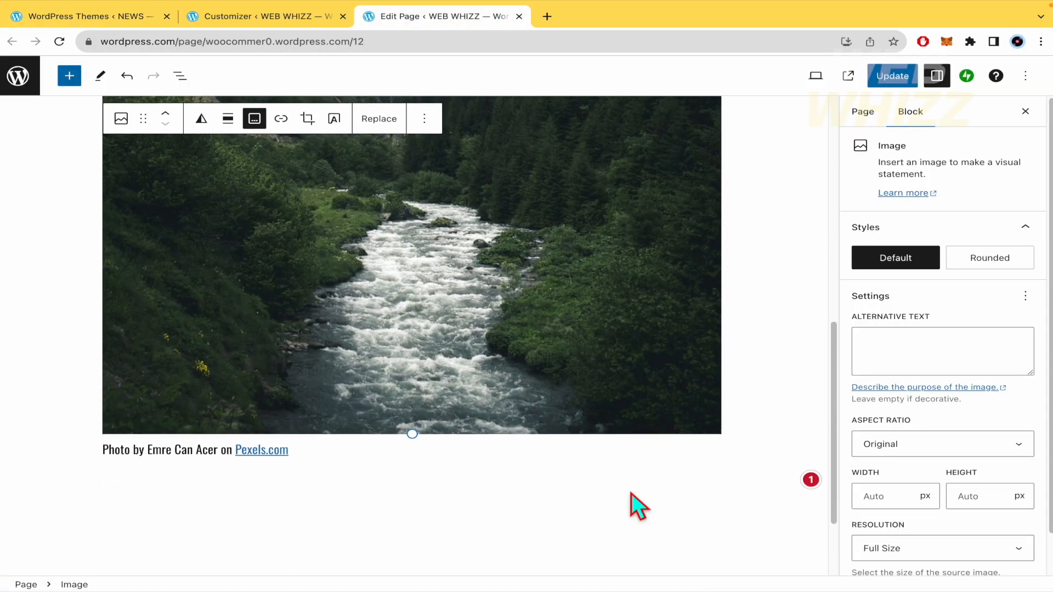
left_click(555, 487)
left_click(499, 355)
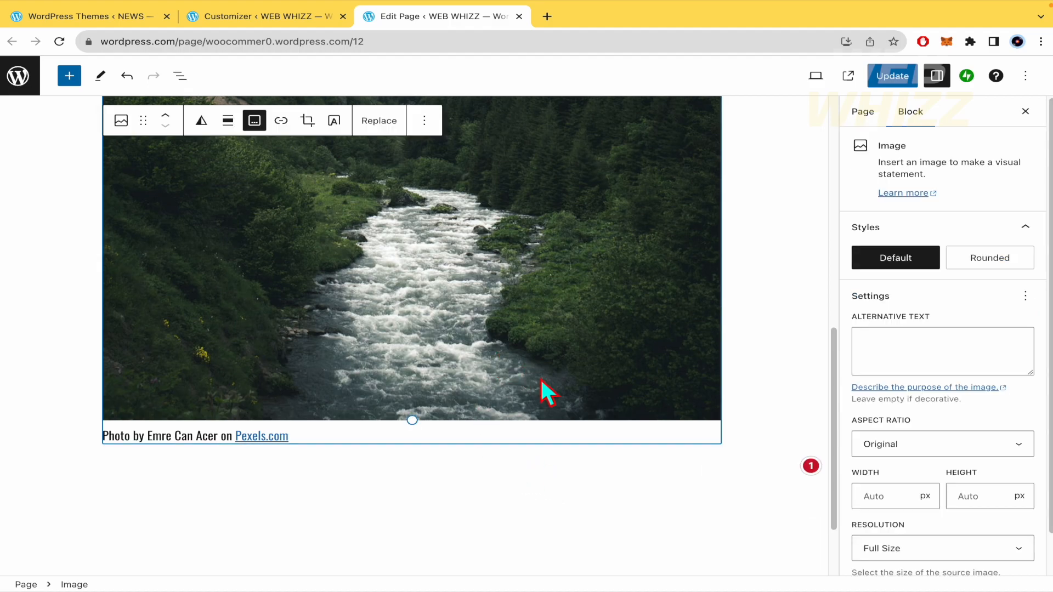
scroll(541, 380, "up", 5)
scroll(540, 377, "down", 5)
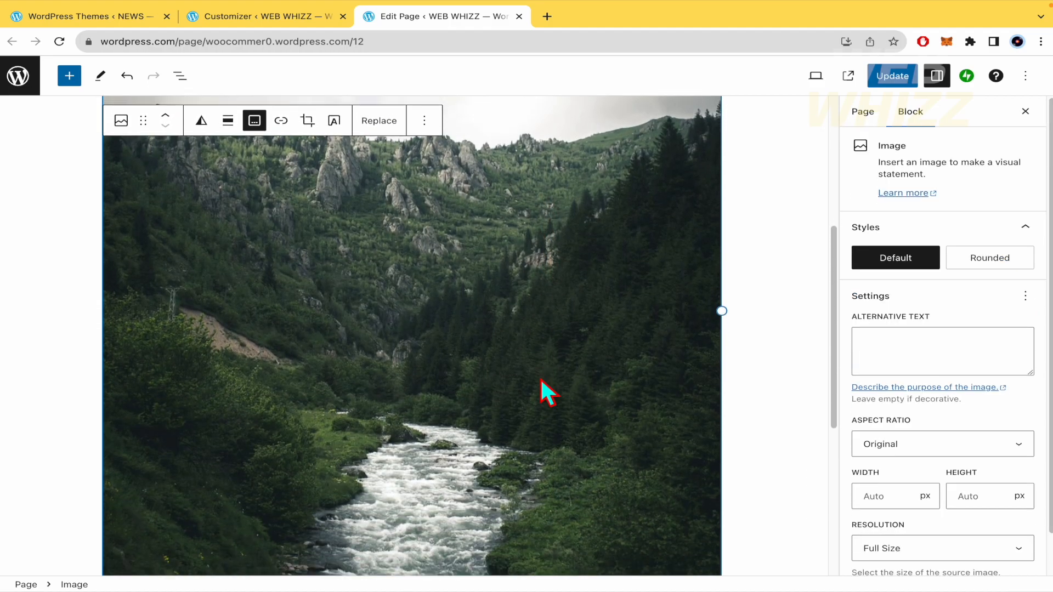
scroll(685, 410, "up", 2)
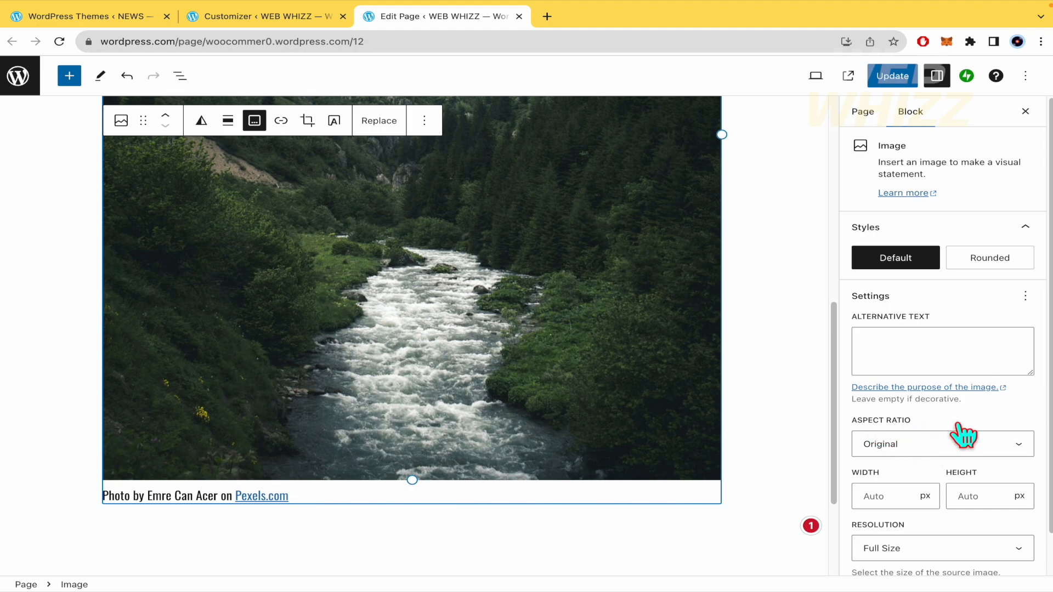
Step: Try the Rounded style on the river photo and return it to the Default style
scroll(964, 432, "down", 1)
left_click(983, 217)
left_click(902, 219)
Step: Set the river photo's width to 800 px and its height to 400 px
left_click(908, 460)
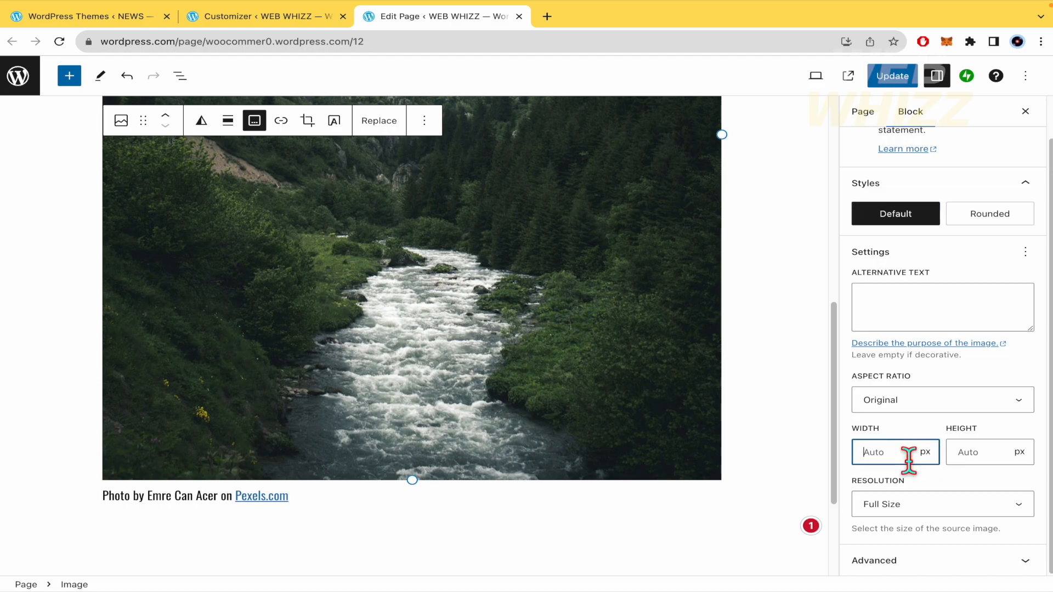
type("300")
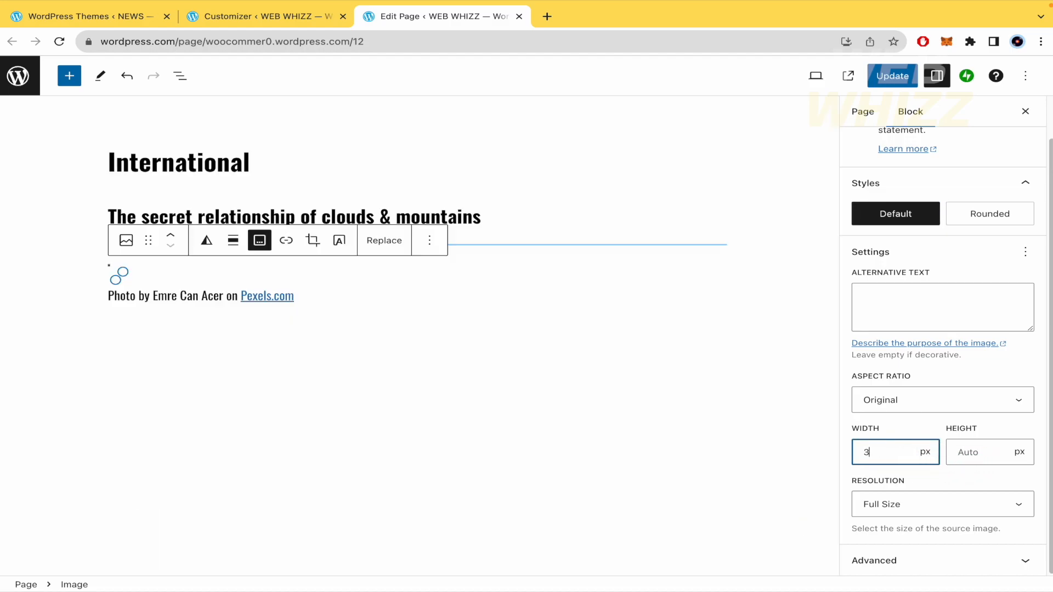
key("BackSpace")
key("BackSpace")
key("BackSpace")
type("500")
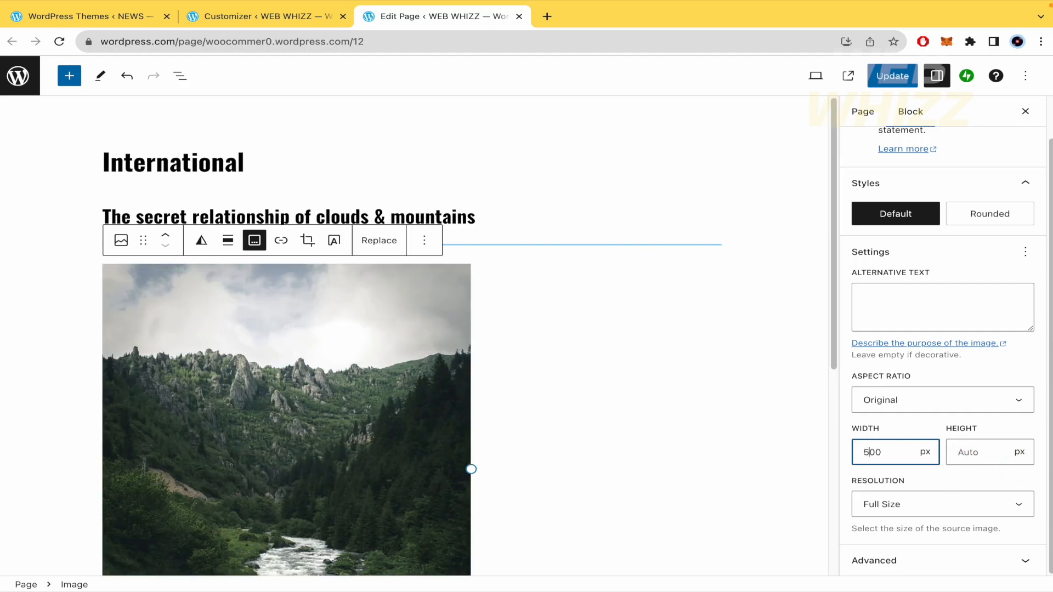
key("BackSpace")
type("8")
left_click(994, 453)
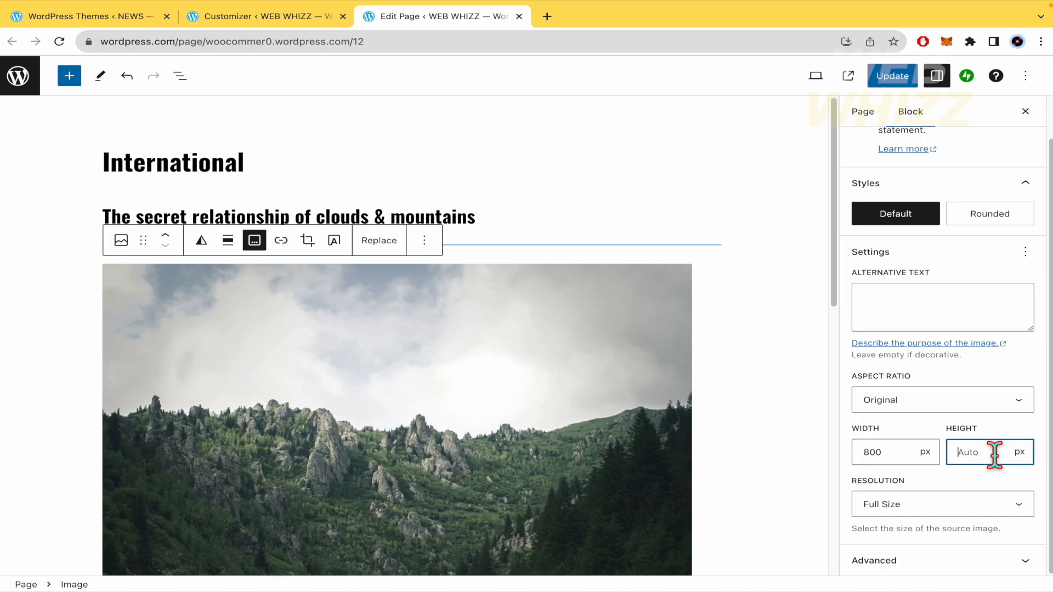
scroll(603, 442, "down", 4)
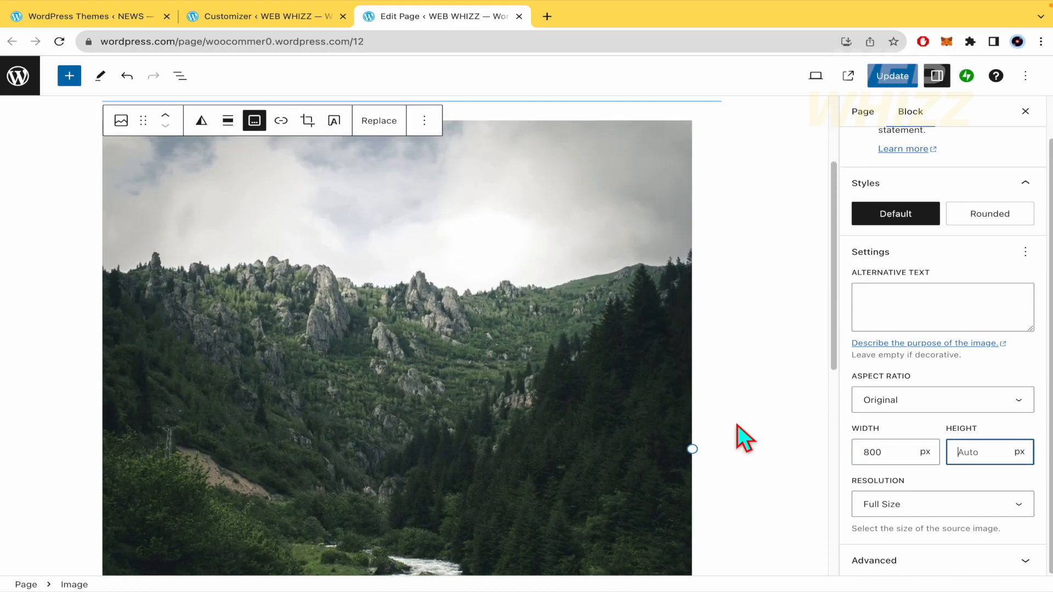
type("400")
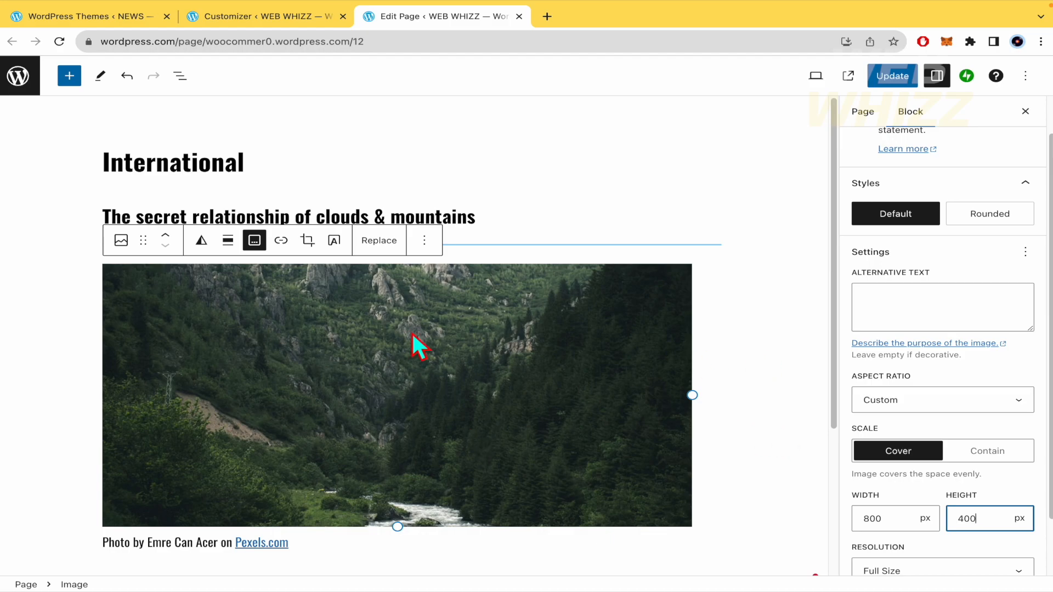
Step: Center-align the river photo on the International page
left_click(229, 243)
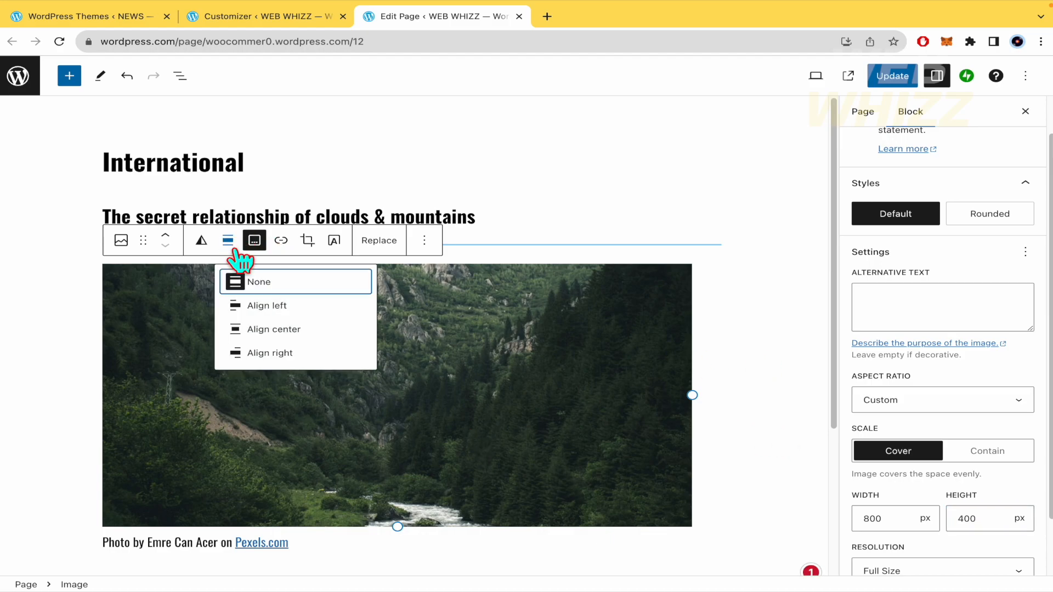
left_click(305, 329)
left_click(757, 372)
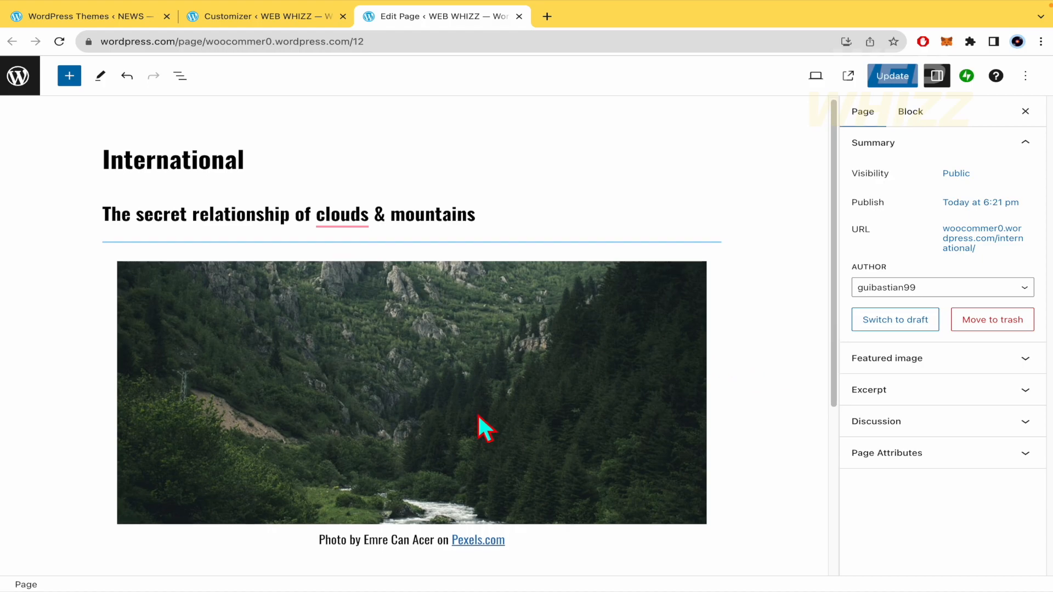
scroll(481, 425, "down", 3)
left_click(535, 388)
left_click_drag(534, 388, 326, 380)
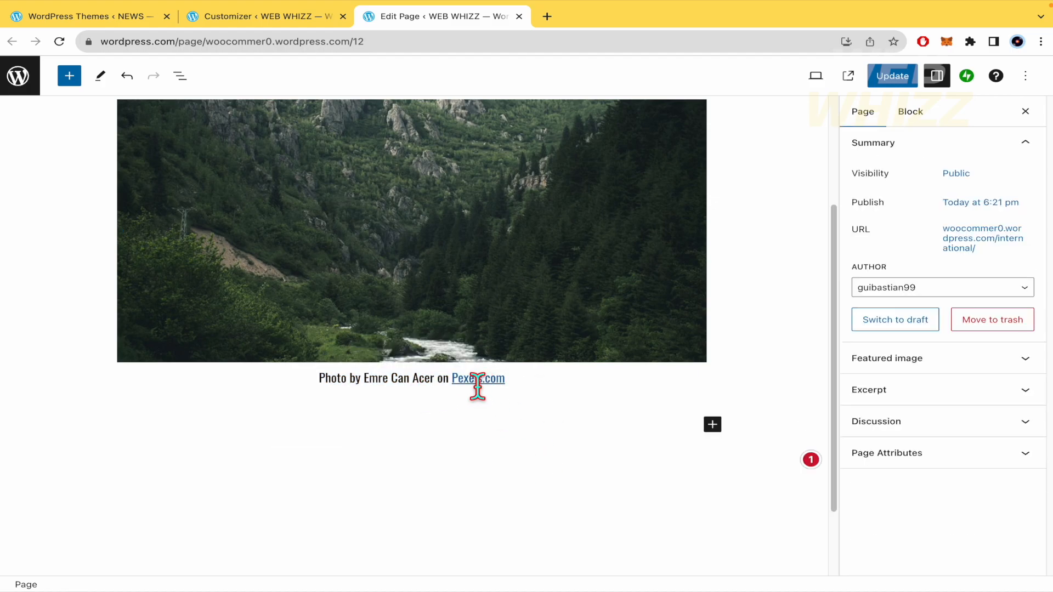
scroll(592, 387, "up", 3)
scroll(514, 511, "down", 1)
scroll(514, 511, "down", 1)
Step: Insert a Columns block below the photo, searching for "colu", and use the 33 / 66 variation after checking the demo post's text layout
left_click(69, 76)
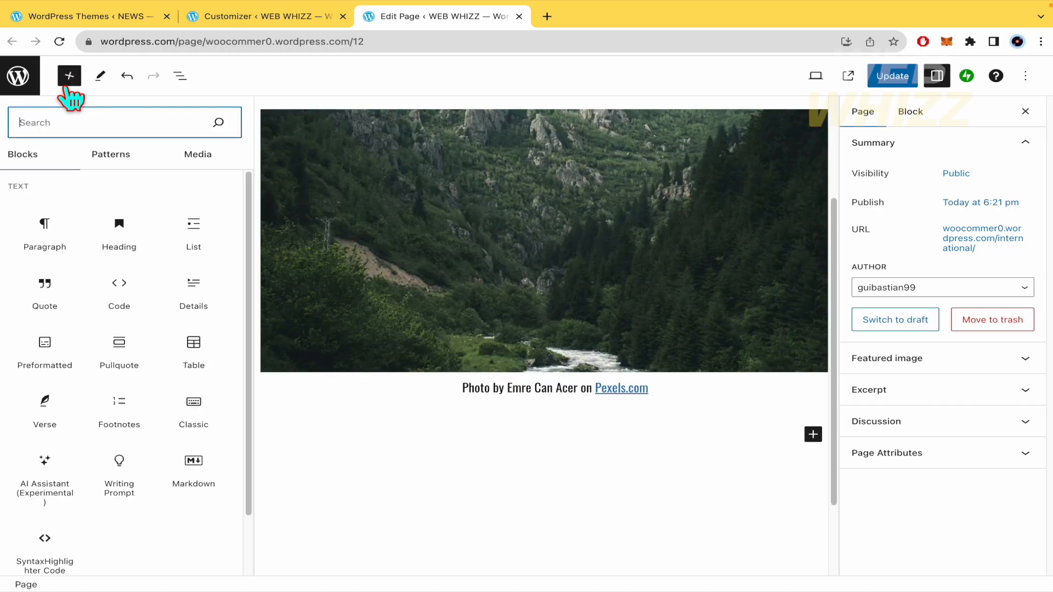
type("colu")
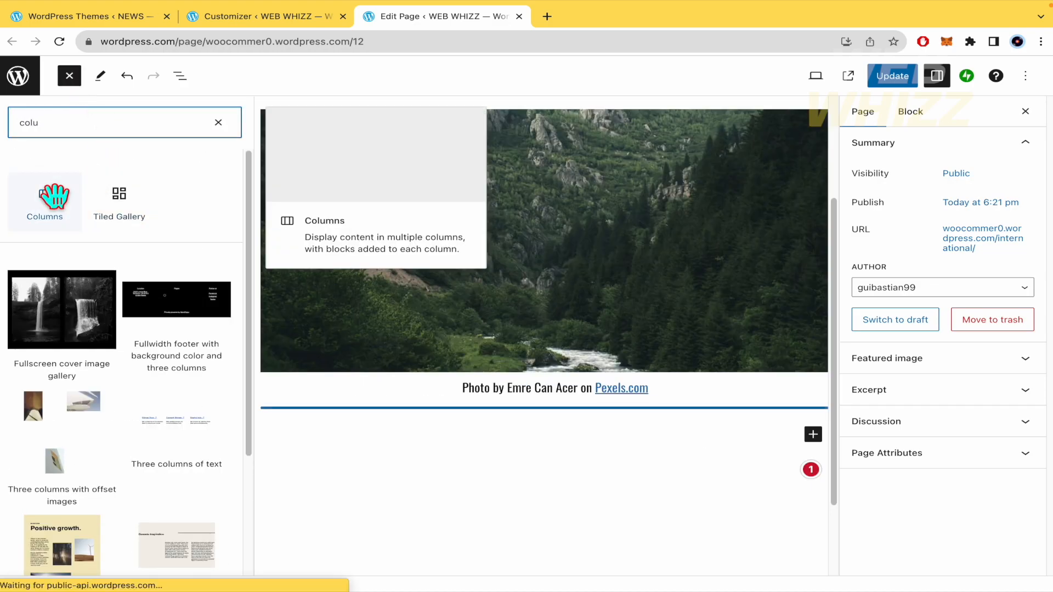
left_click(45, 198)
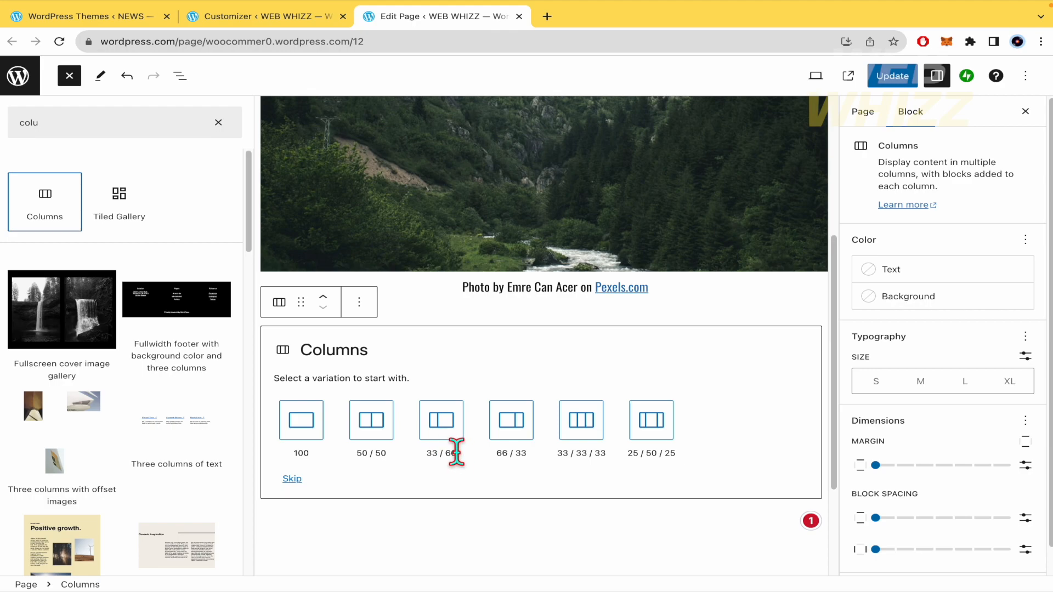
left_click(272, 18)
left_click(137, 18)
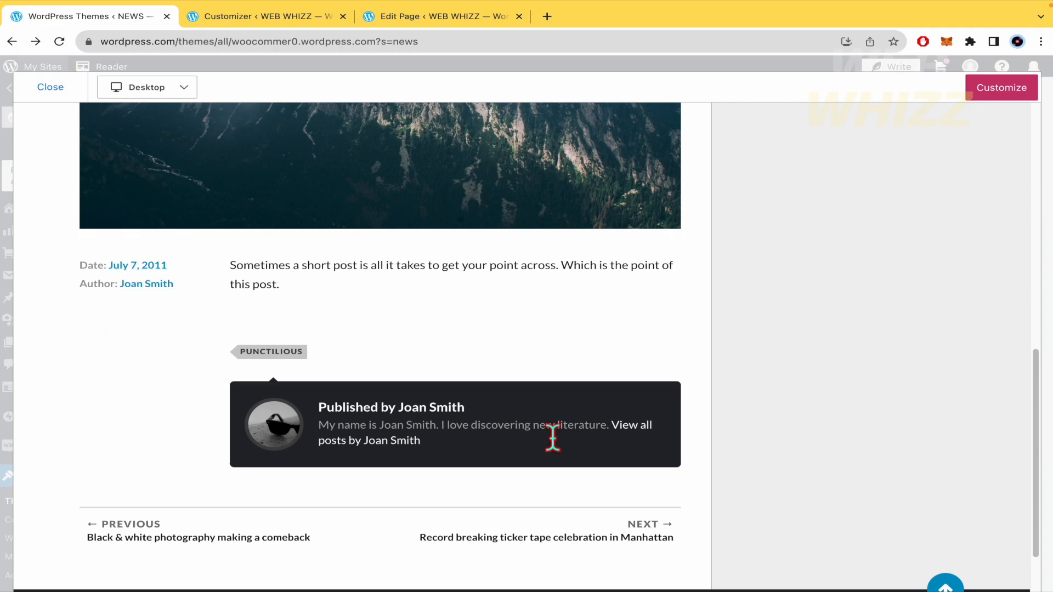
left_click(438, 17)
left_click(443, 423)
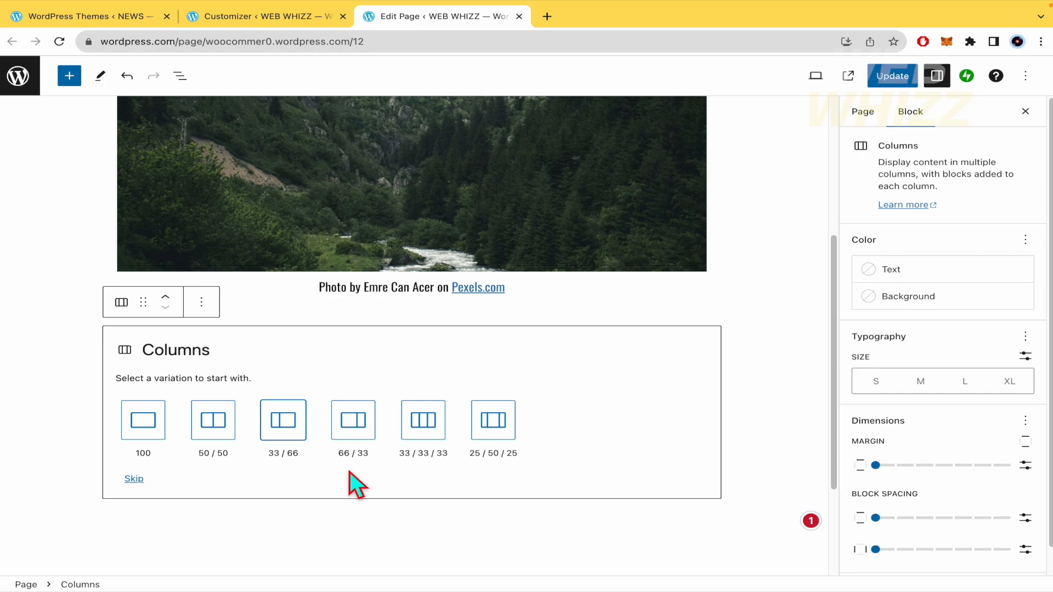
left_click(284, 426)
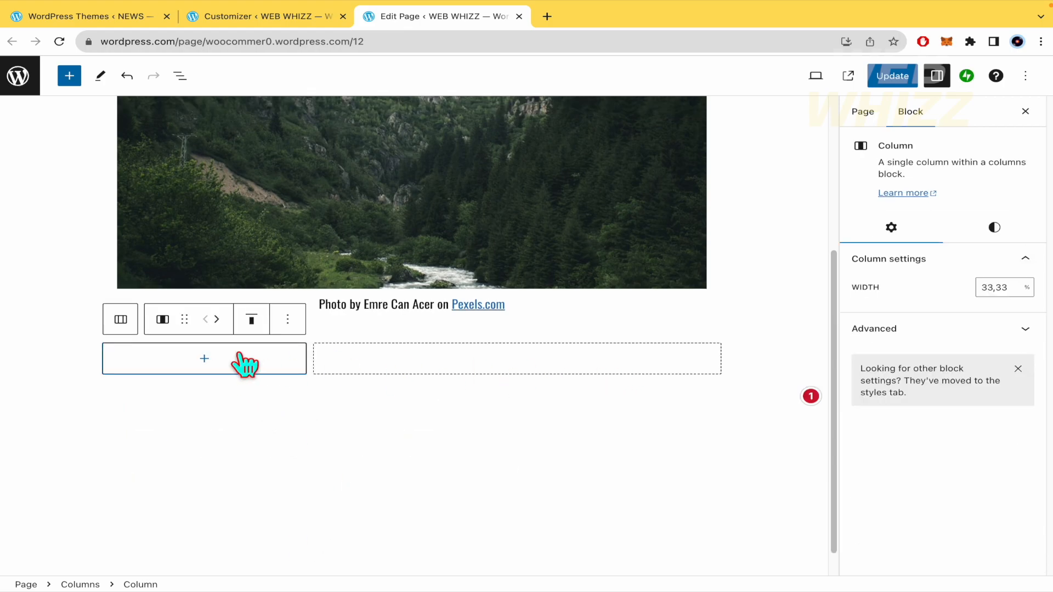
Step: Check the demo post's date and author column, and insert a Post Date block in the page's narrow column, searching for "dat"
left_click(132, 16)
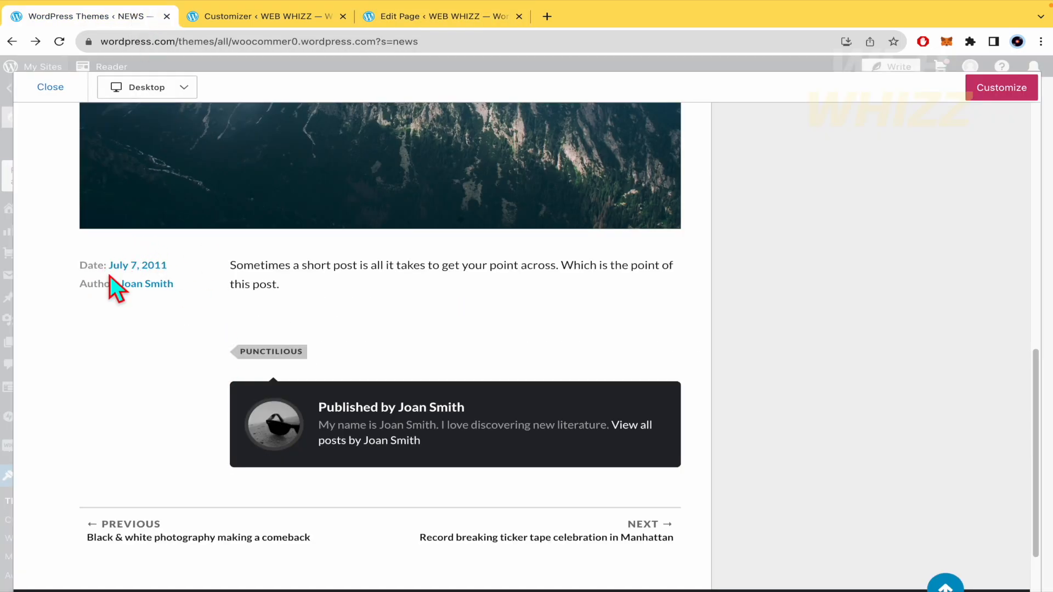
left_click(426, 20)
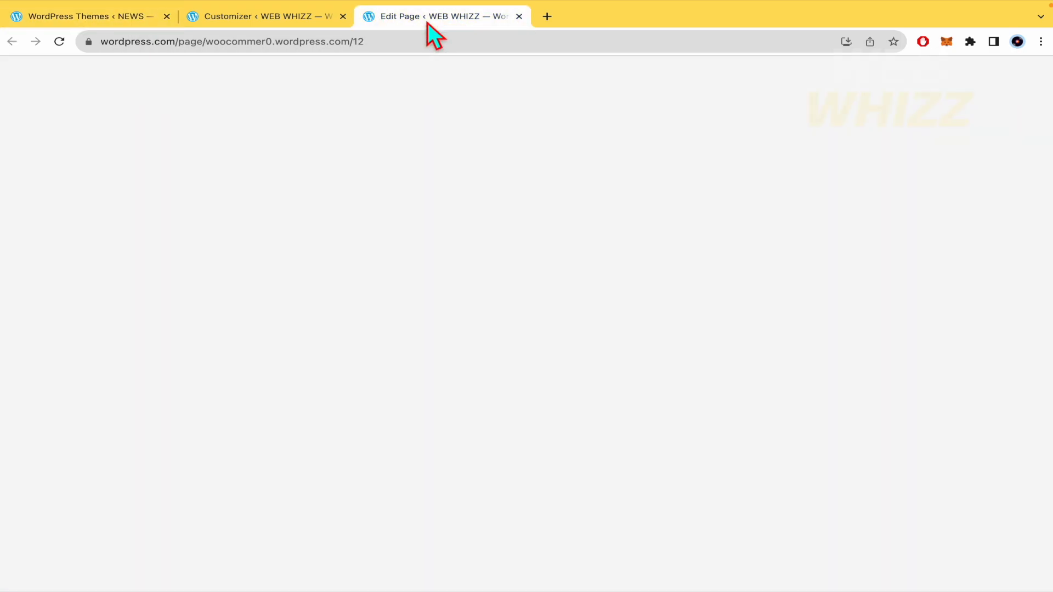
left_click(291, 16)
left_click(420, 17)
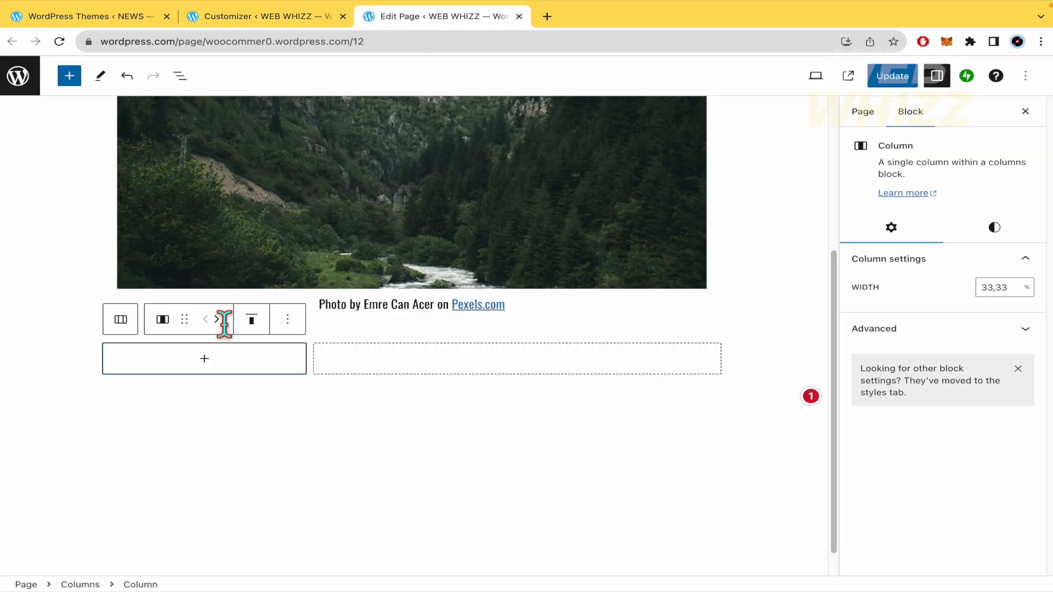
left_click(219, 362)
left_click(75, 81)
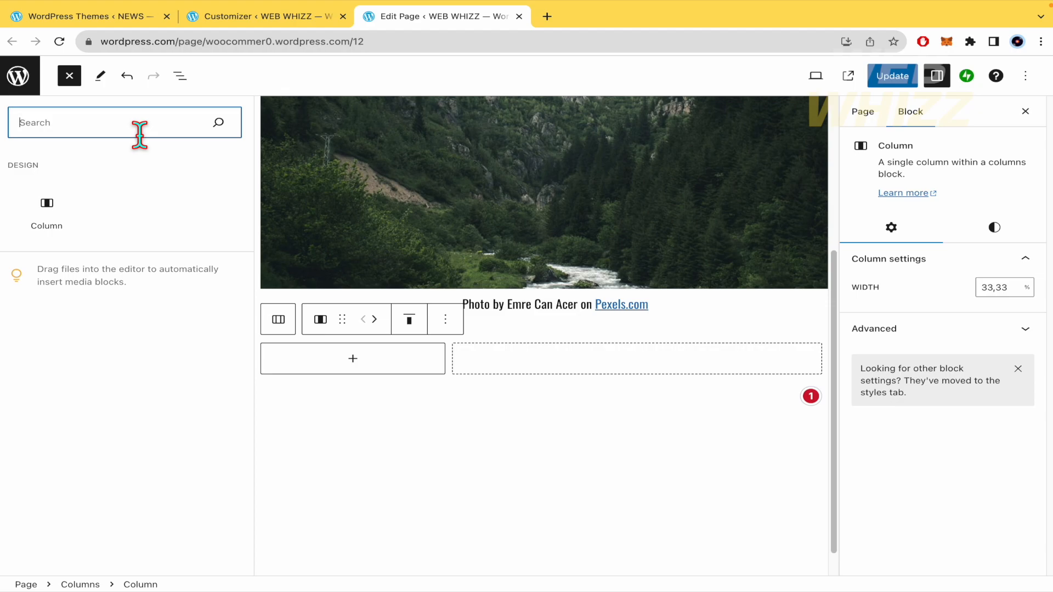
type("dat")
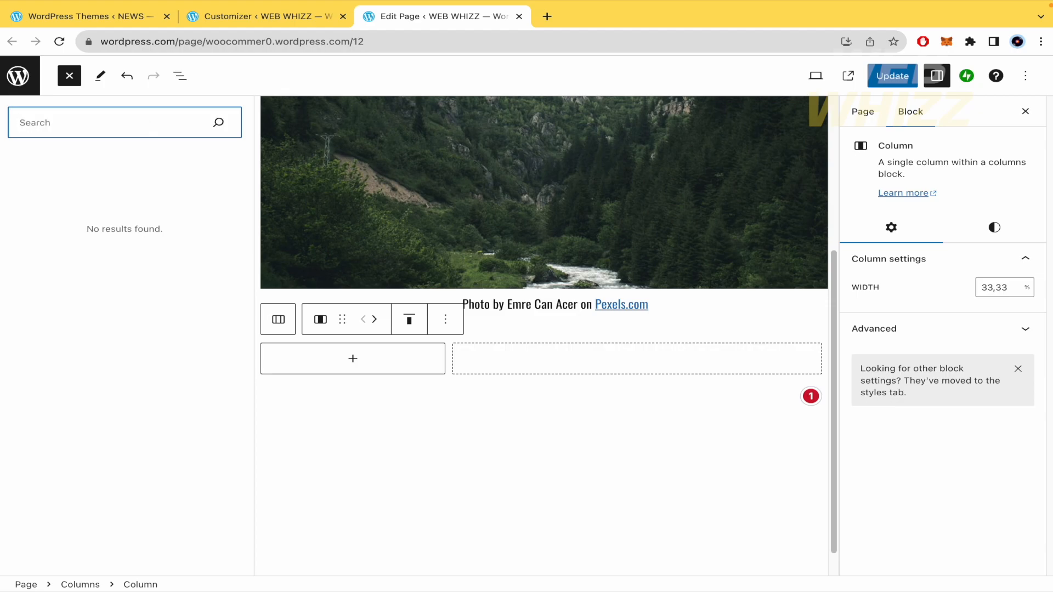
left_click(337, 359)
left_click(235, 359)
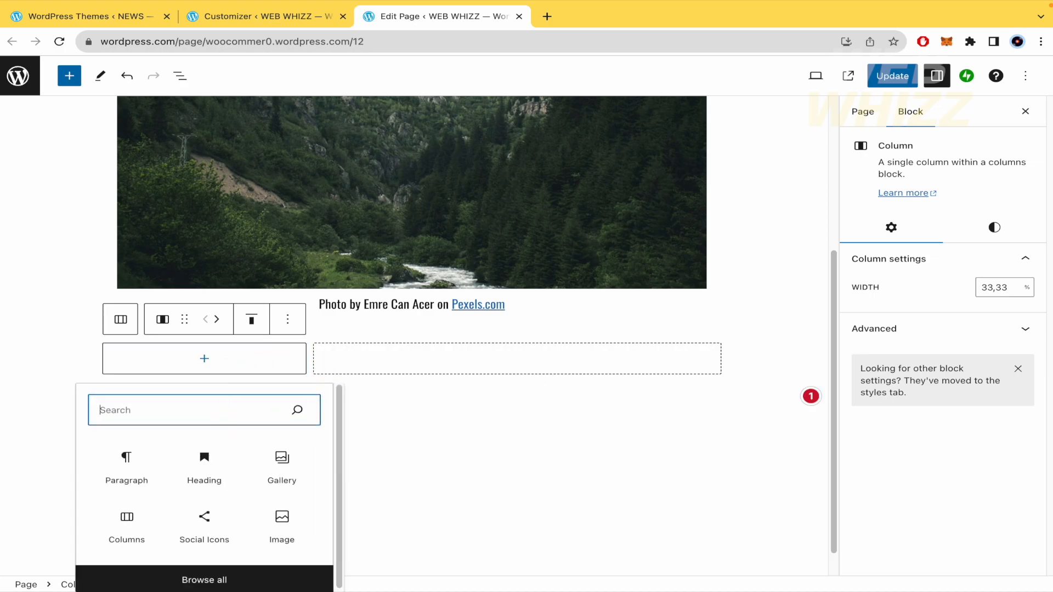
type("dat")
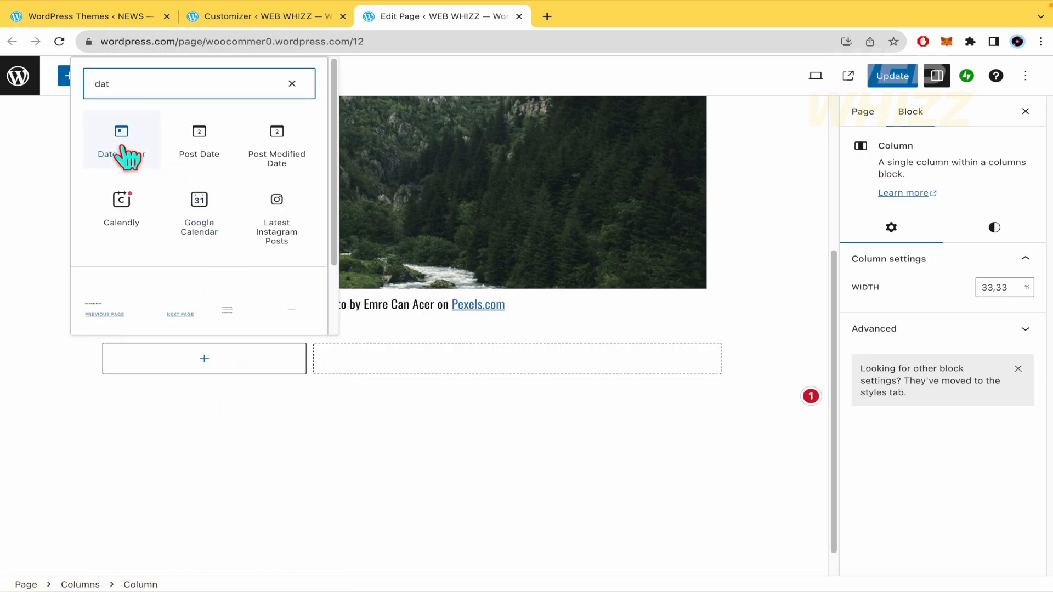
left_click(196, 154)
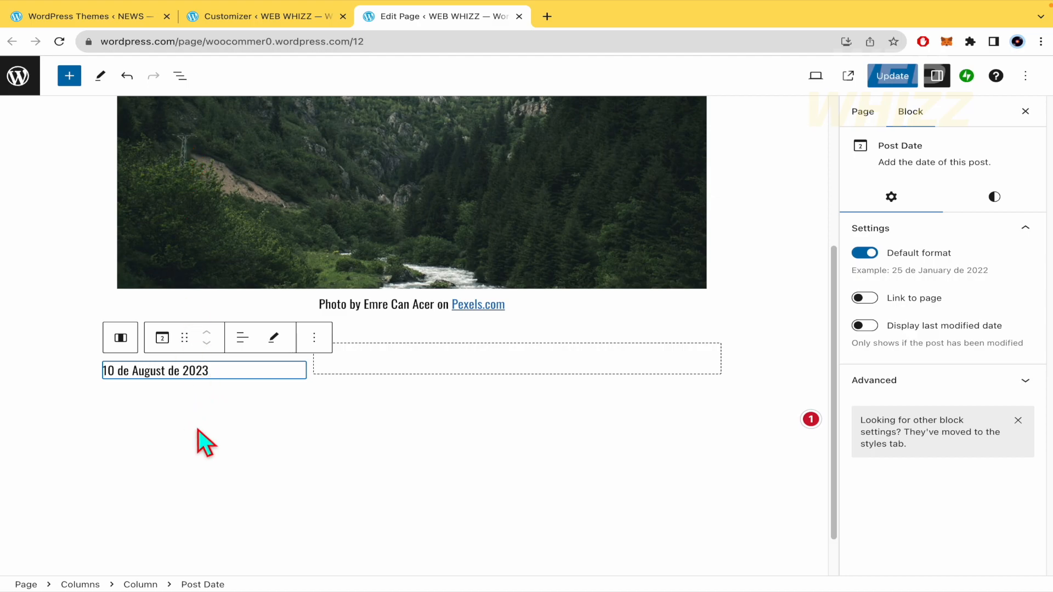
Step: Insert a Post Author block below the date in the narrow column, searching for "auth"
left_click(246, 396)
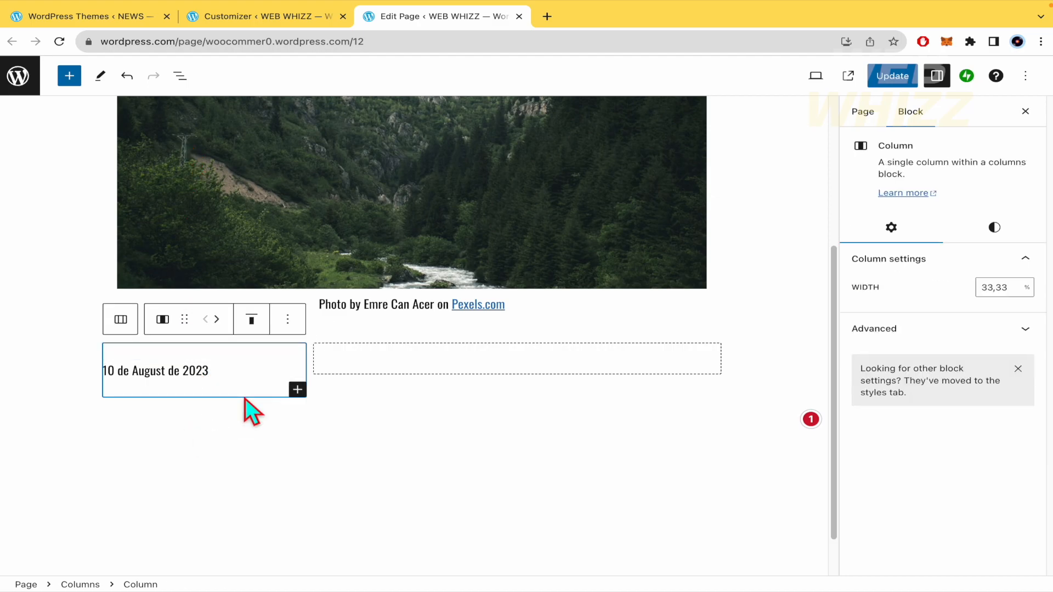
left_click(297, 390)
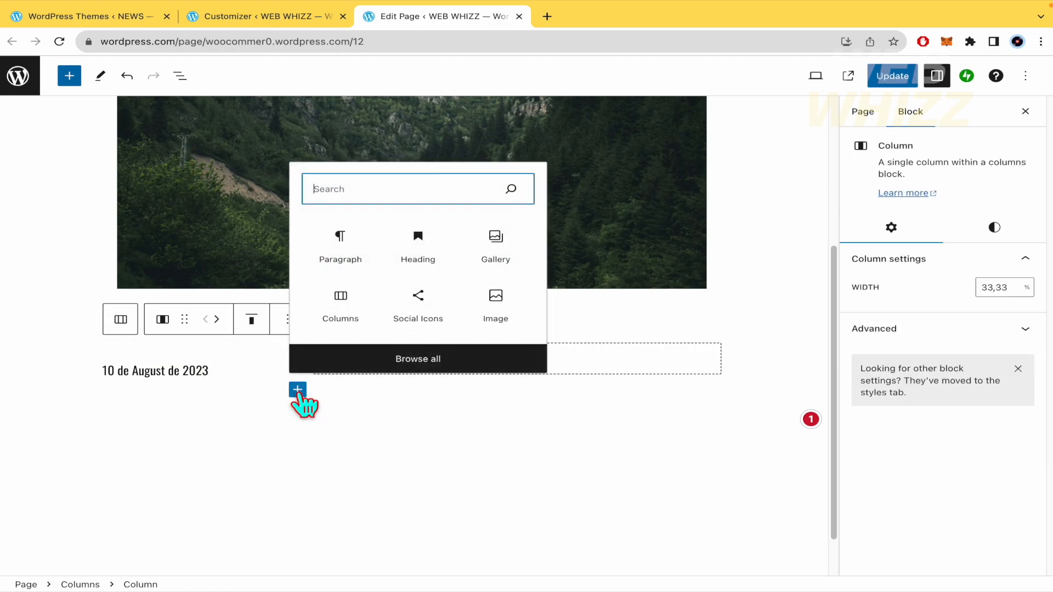
type("auth")
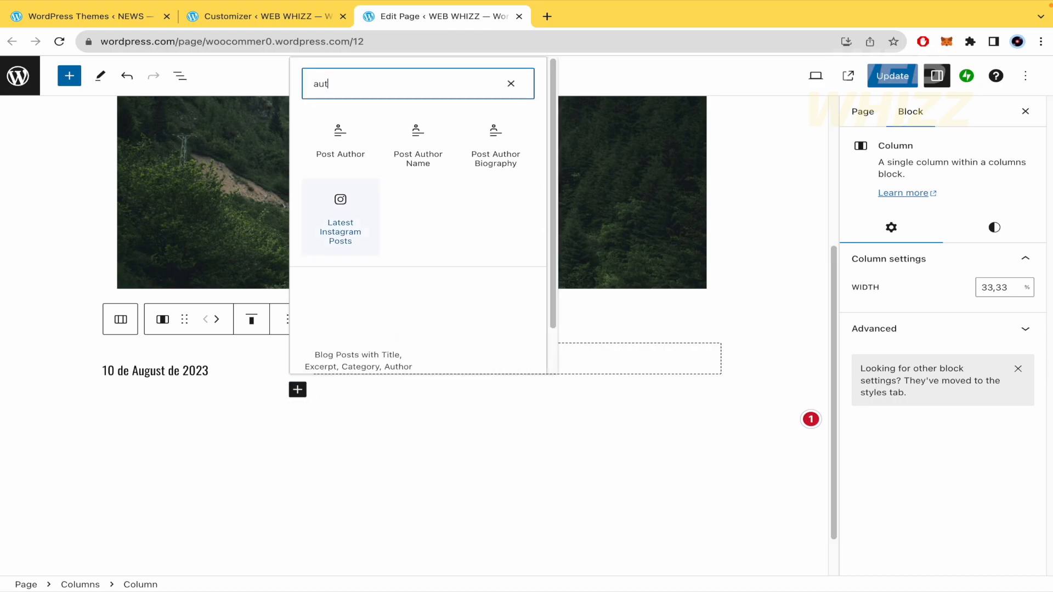
left_click(335, 154)
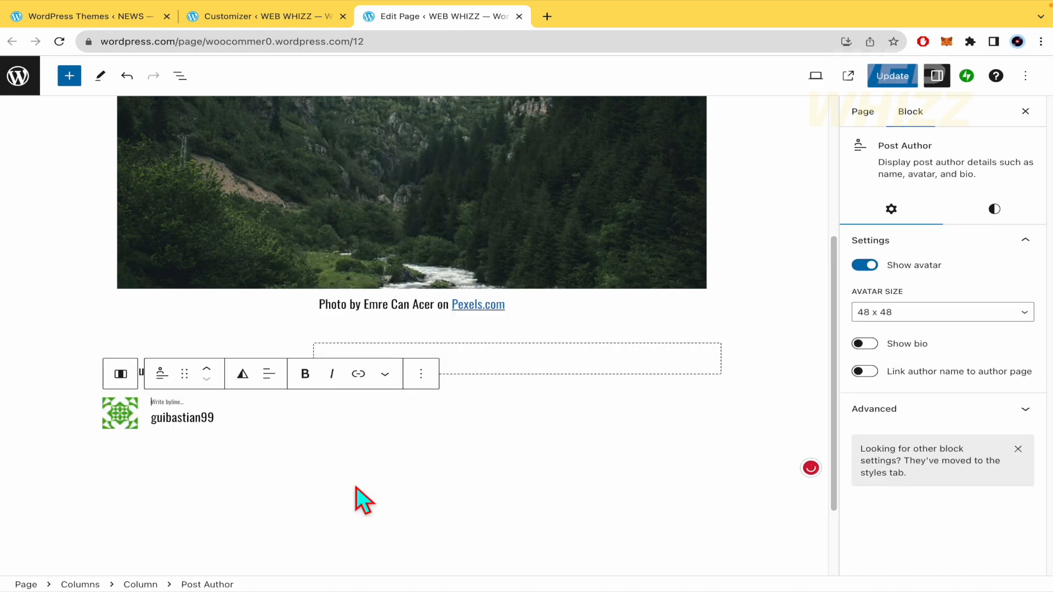
left_click(356, 489)
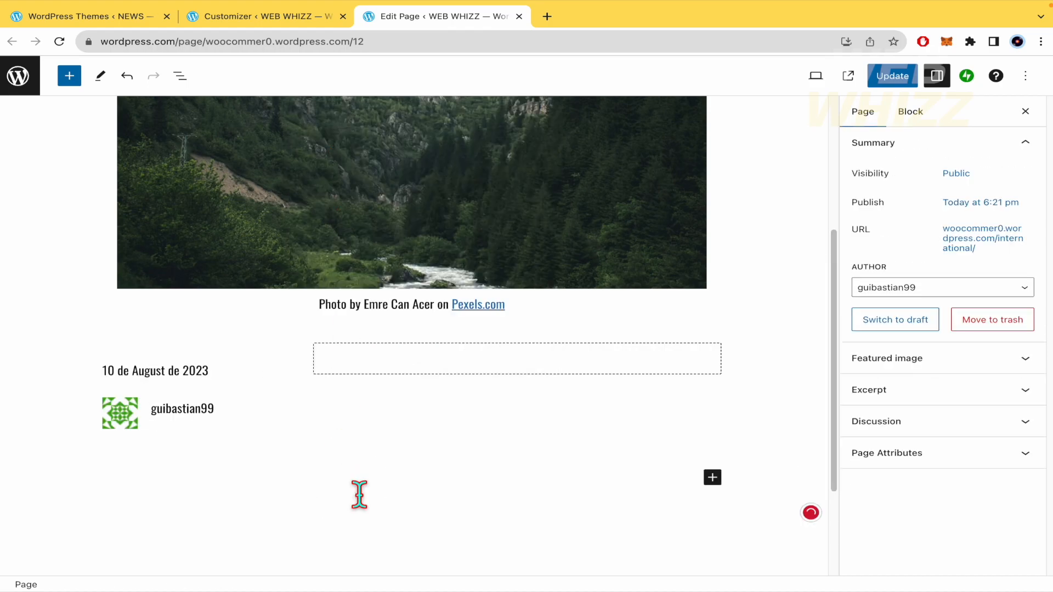
Step: Copy the demo post's paragraph beginning "Sometimes a short post is all it takes" into a Paragraph block in the wide column
left_click(141, 15)
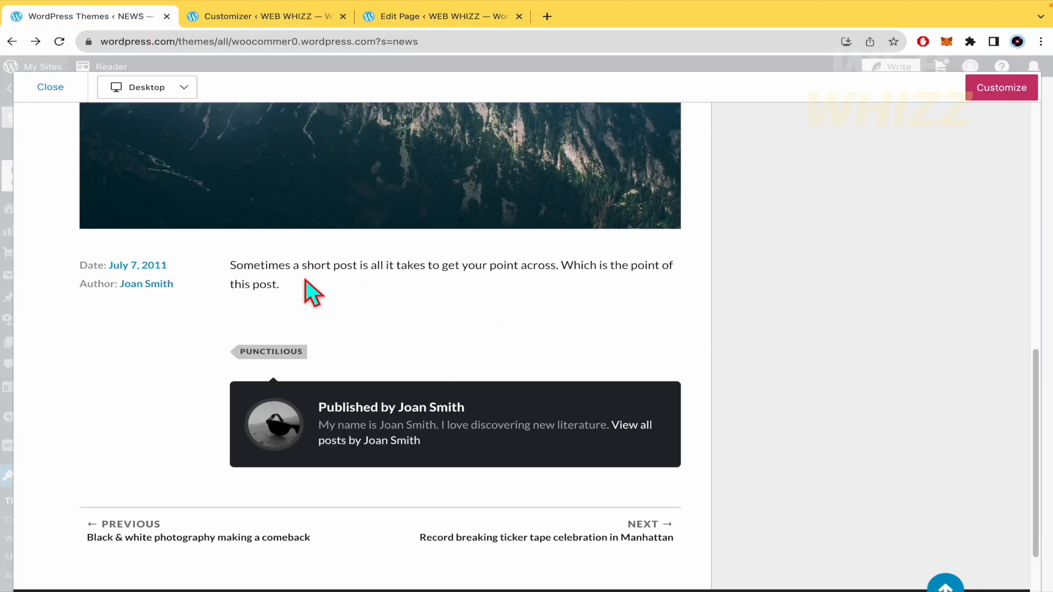
triple_click(222, 271)
triple_click(236, 271)
key("ctrl+c")
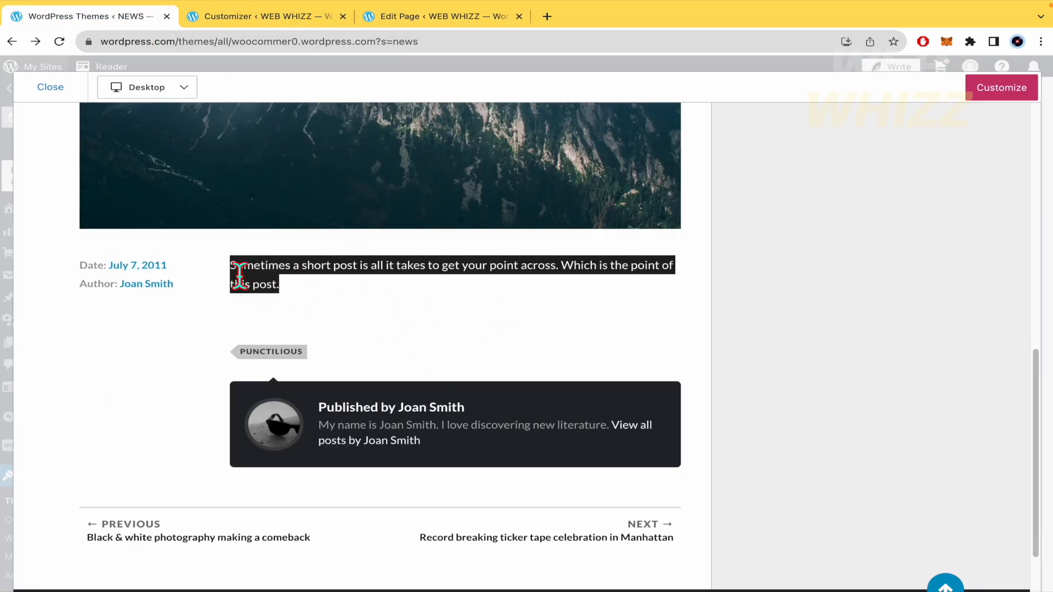
left_click(310, 20)
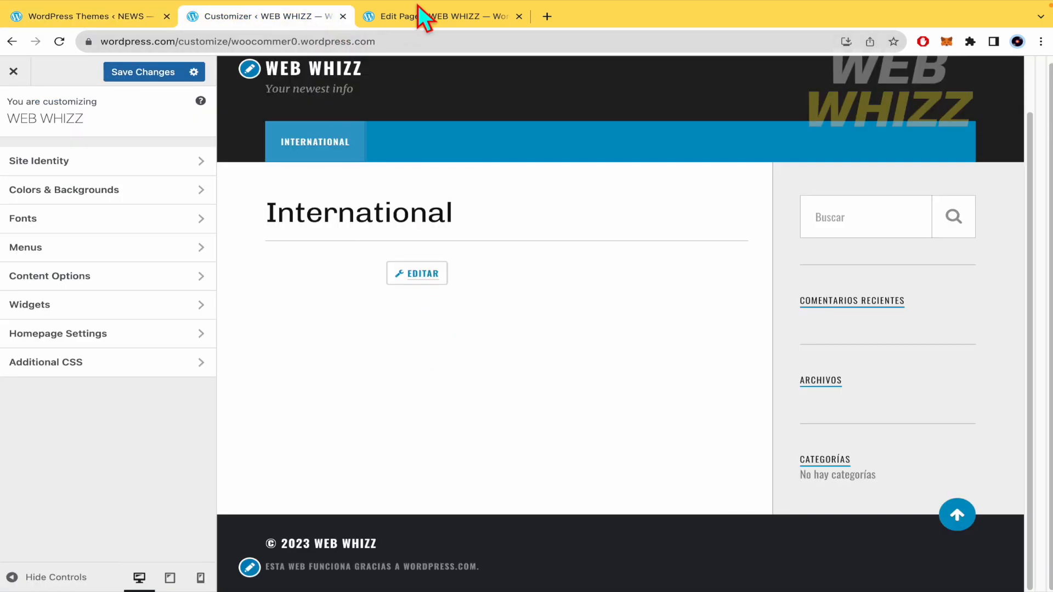
left_click(423, 17)
left_click(610, 377)
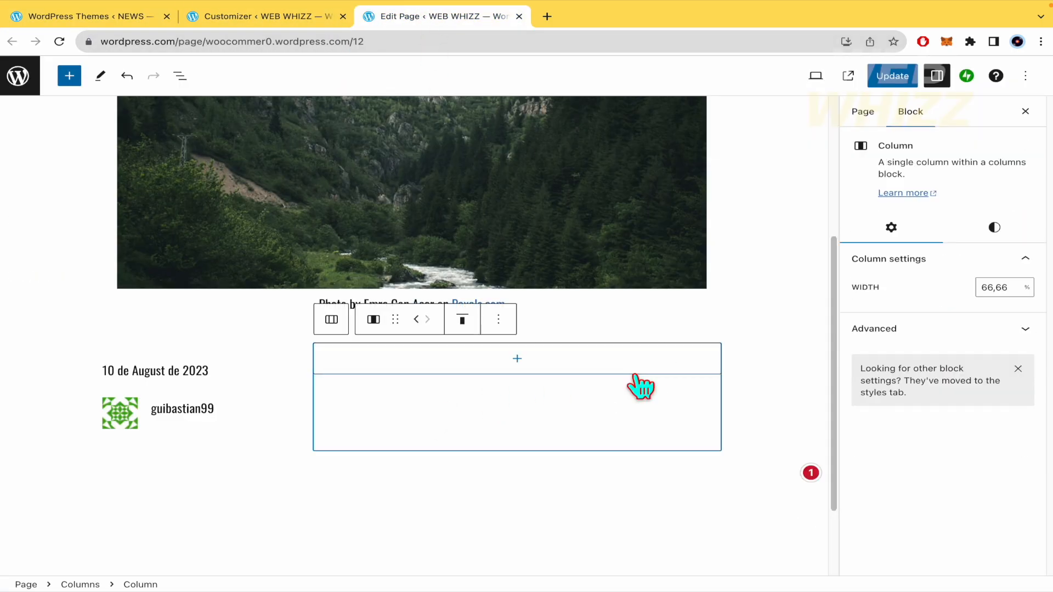
left_click(517, 358)
left_click(446, 477)
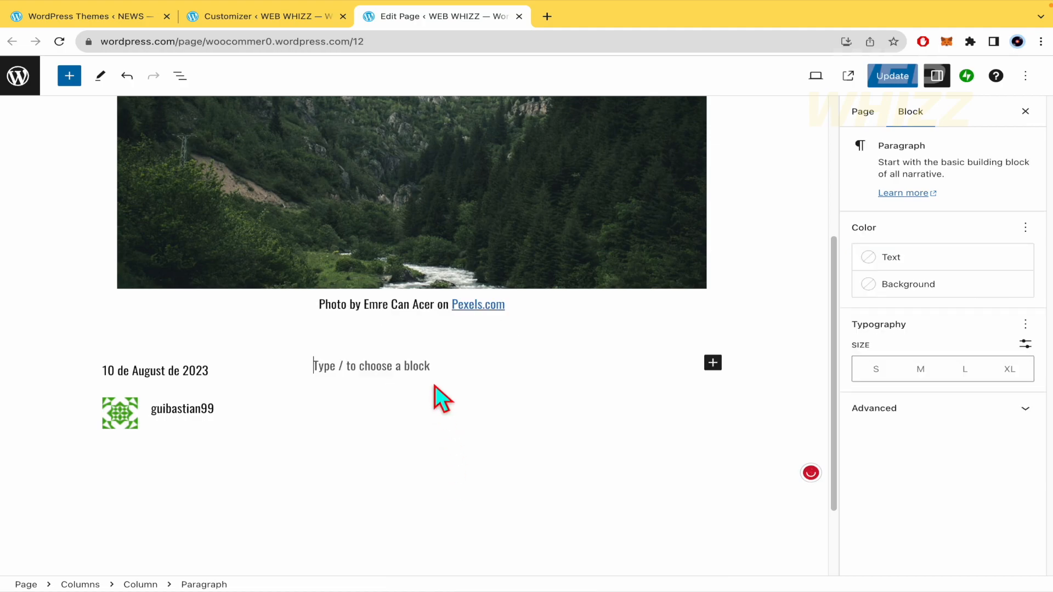
key("ctrl+v")
Step: Check what follows the demo post's text, and insert a Tag Cloud block below the wide column's paragraph, searching for "tag"
left_click(135, 22)
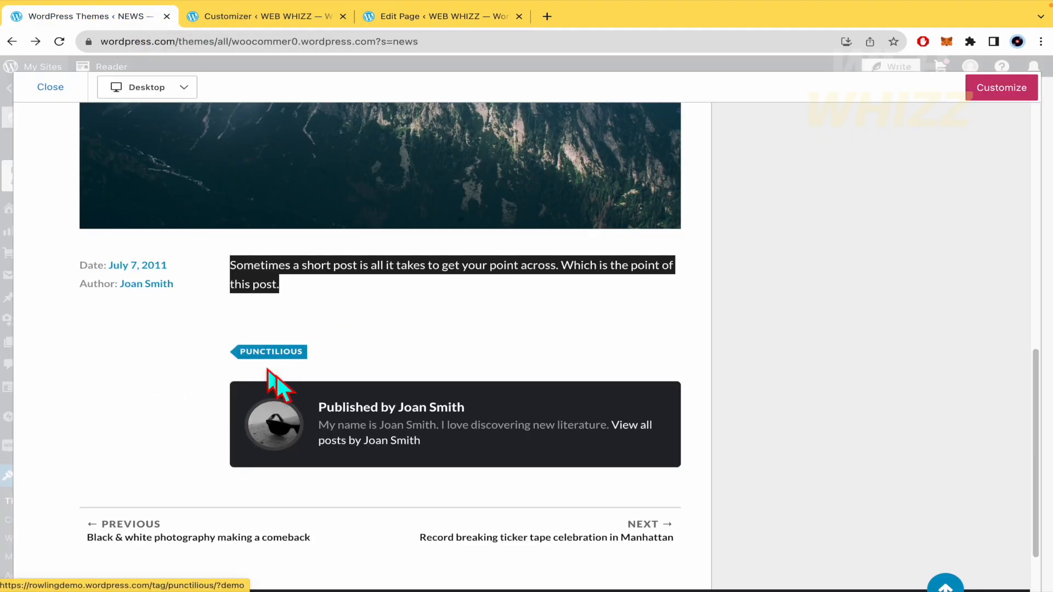
scroll(383, 437, "down", 1)
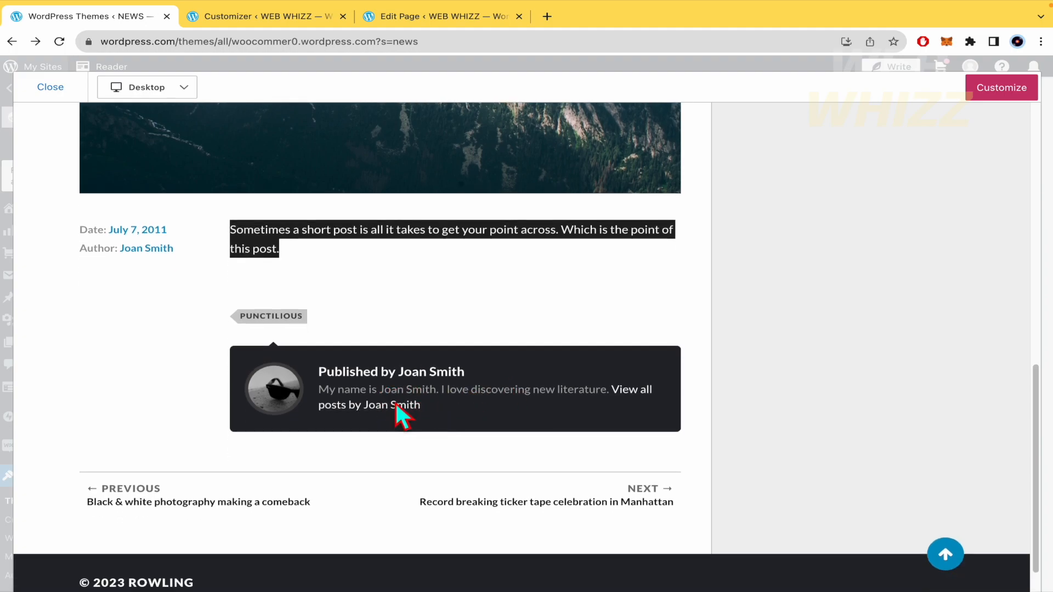
left_click(364, 15)
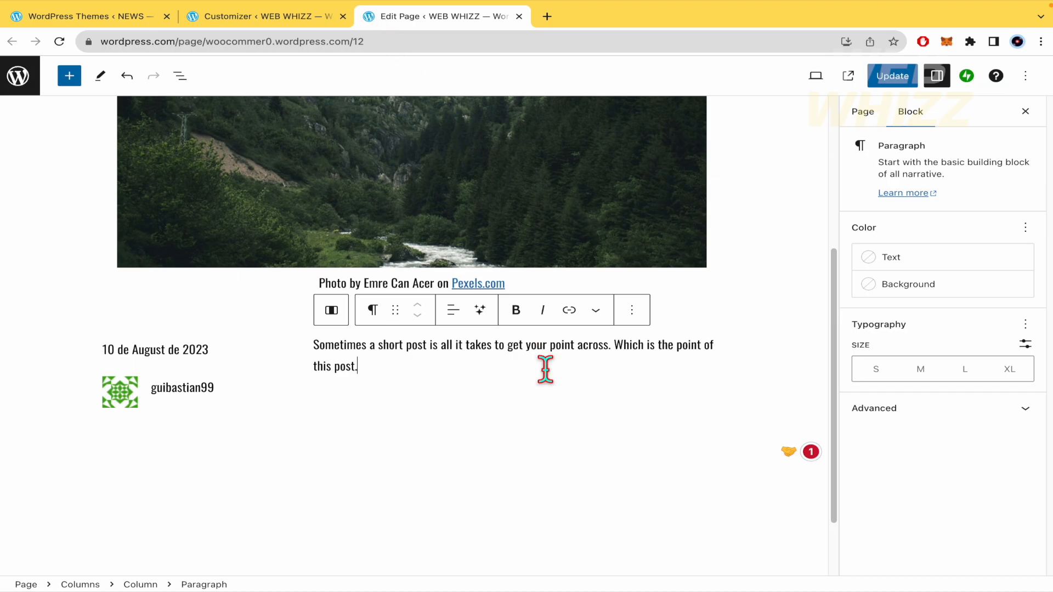
key("Return")
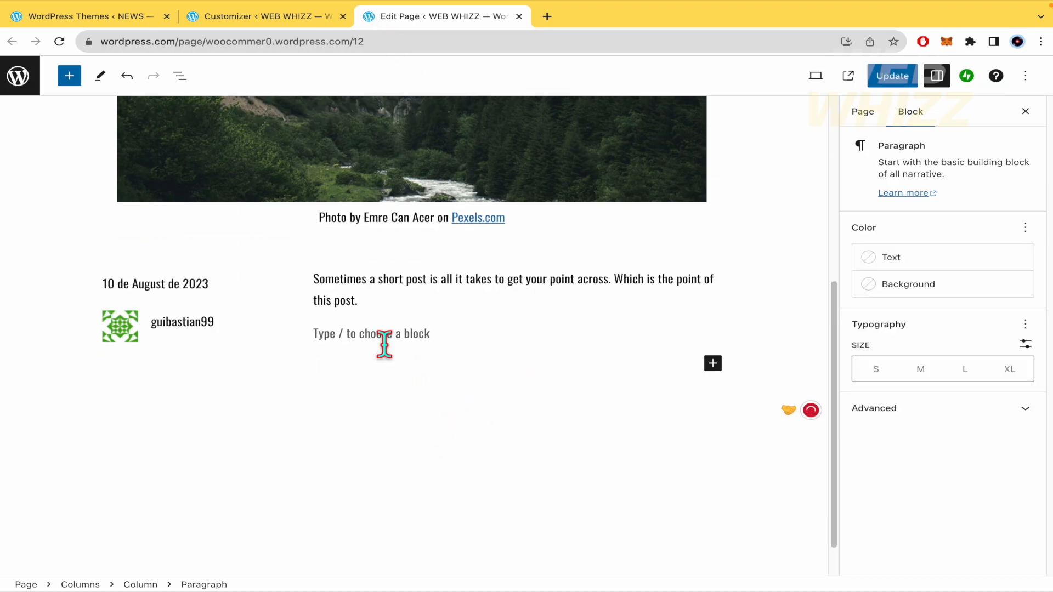
left_click(454, 328)
left_click(712, 331)
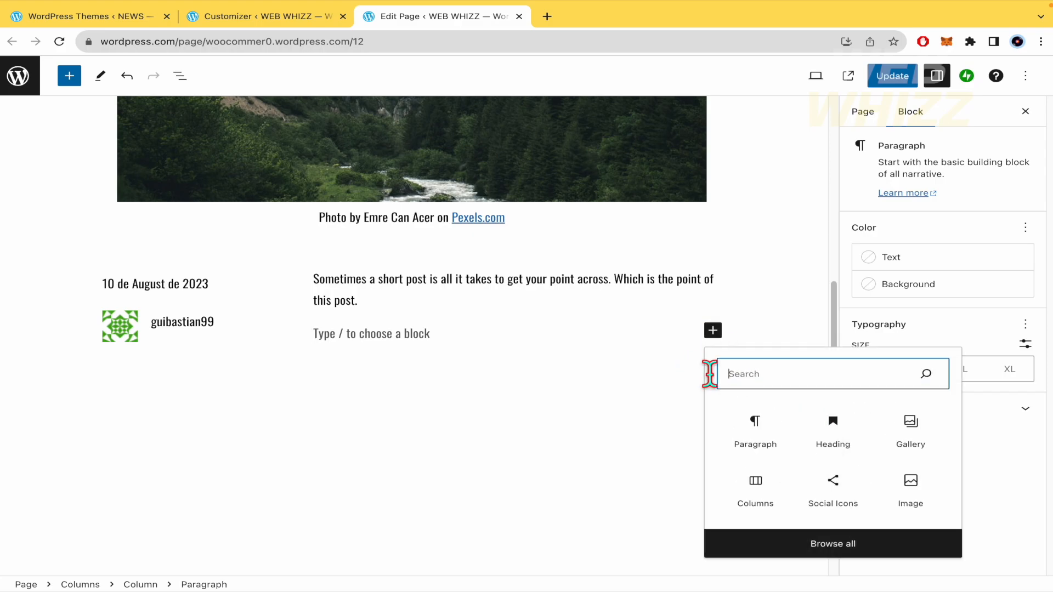
type("tag")
left_click(759, 438)
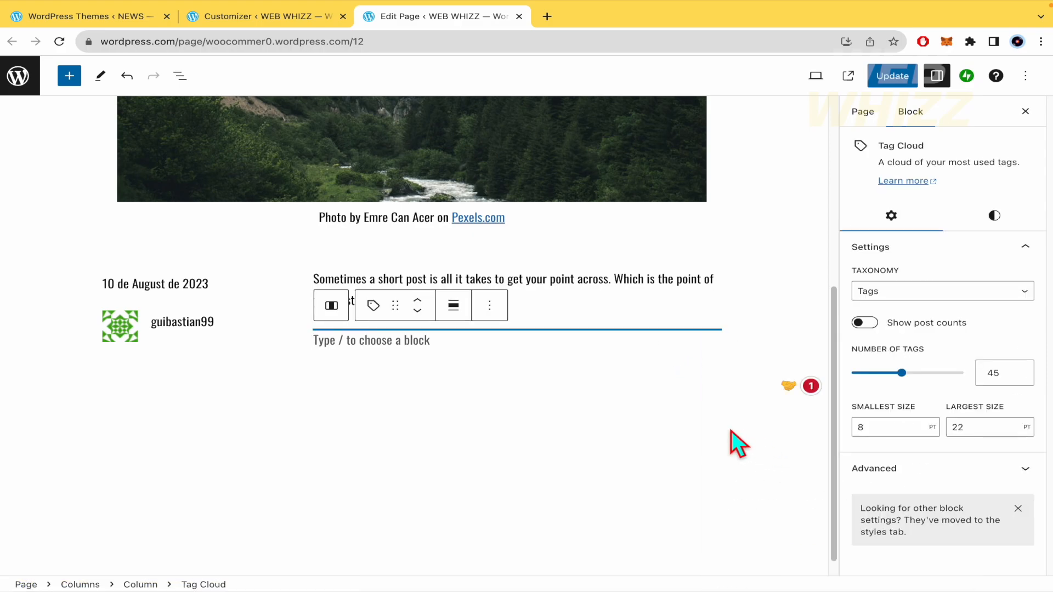
Step: Insert a Post Author Biography block below the Tag Cloud, searching for "autho", and select it
left_click(515, 390)
left_click(712, 376)
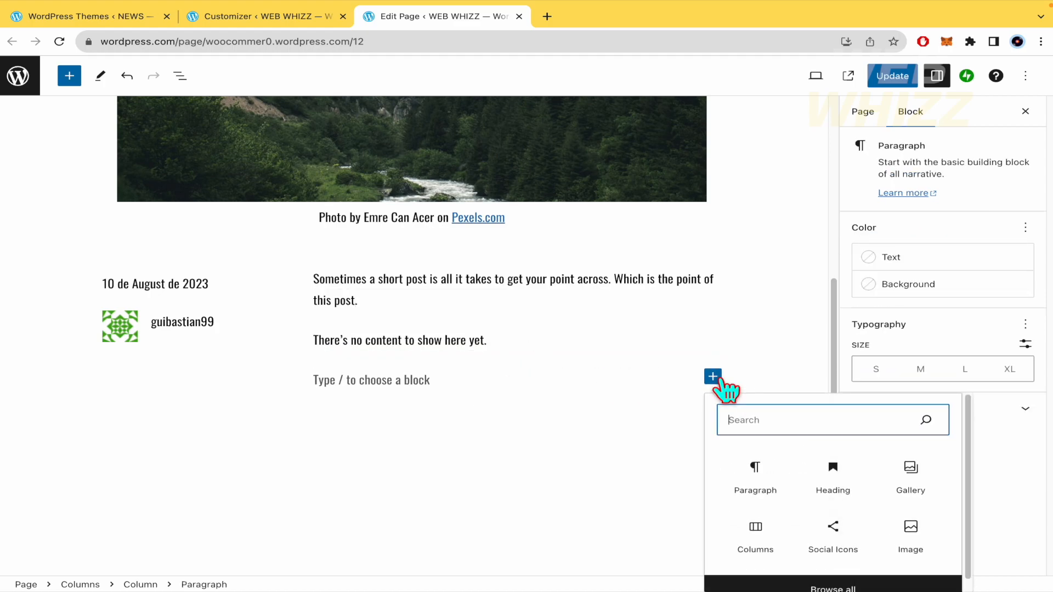
type("autho")
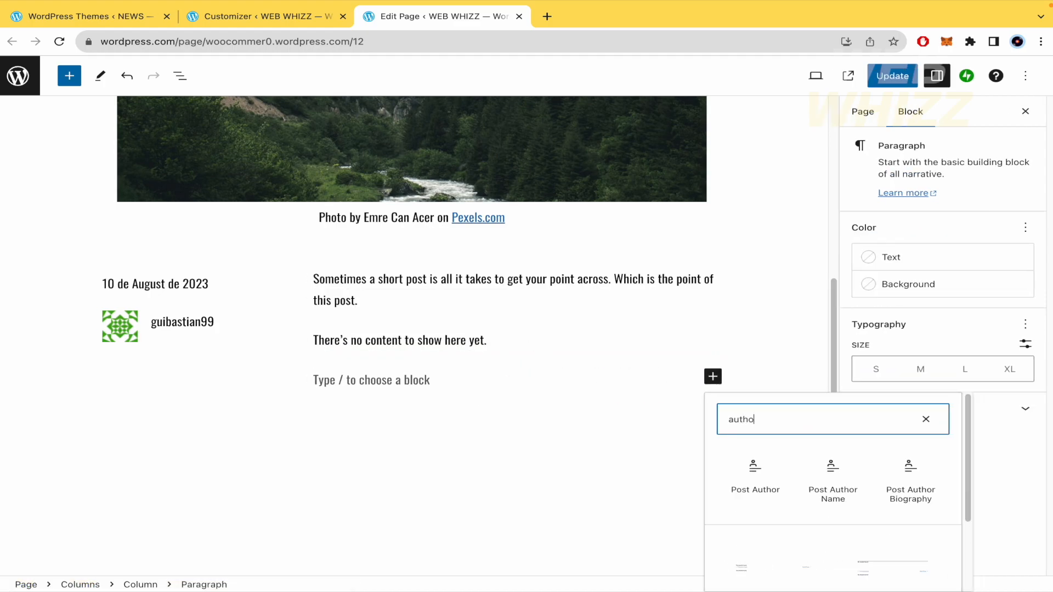
left_click(927, 480)
left_click(597, 473)
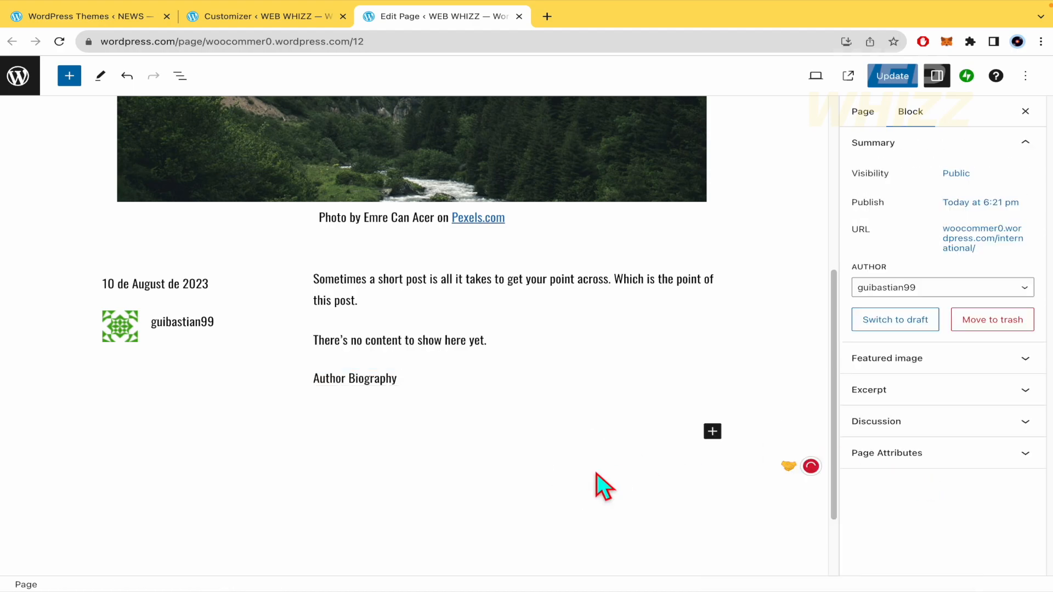
left_click(453, 380)
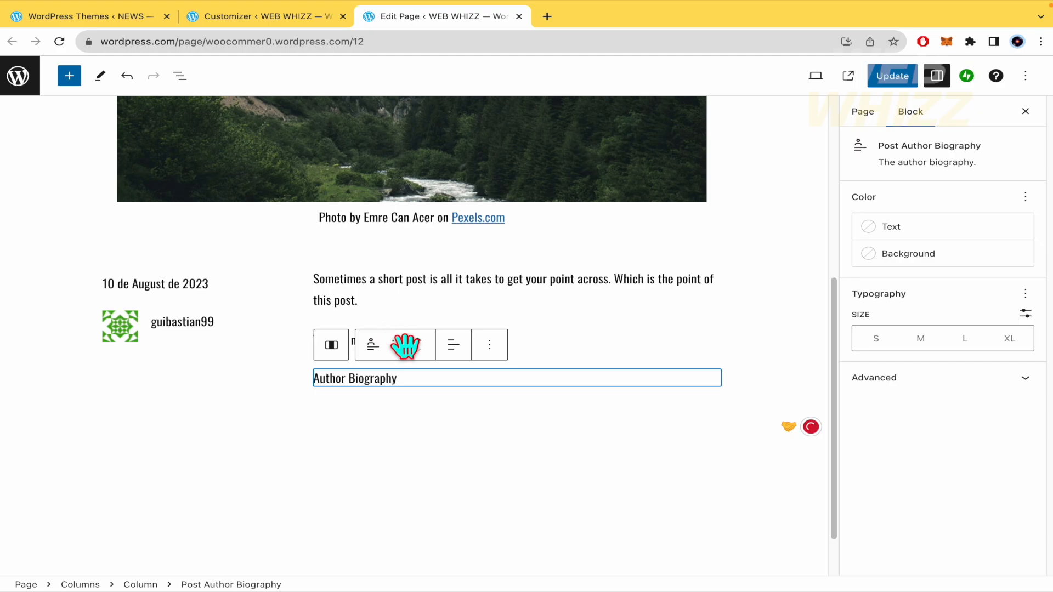
Step: Review the whole demo post from its header to the previous and next post links and footer
left_click(108, 25)
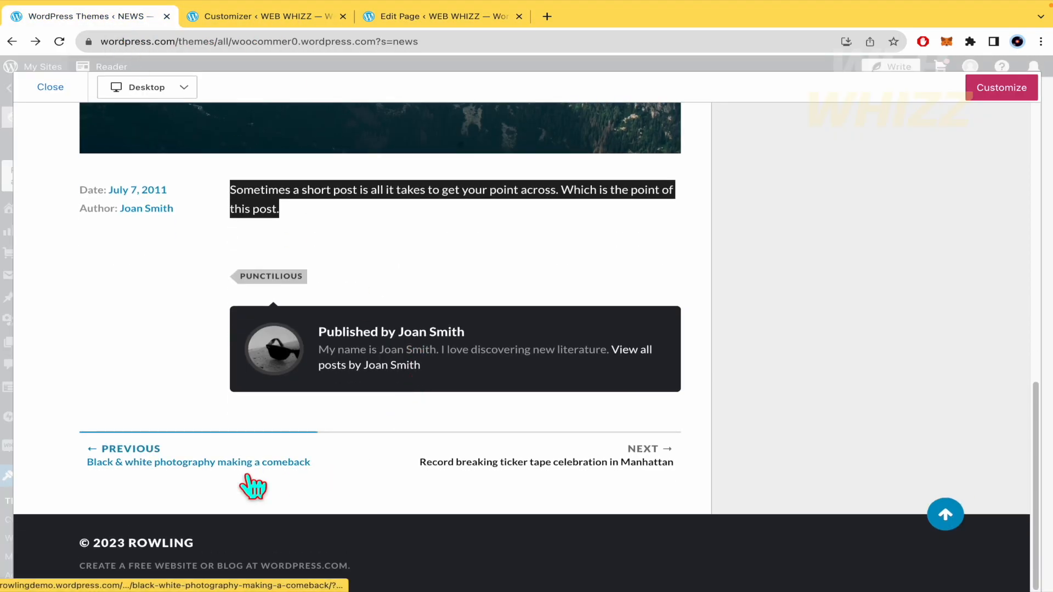
scroll(252, 485, "up", 10)
scroll(390, 478, "up", 3)
scroll(390, 478, "down", 12)
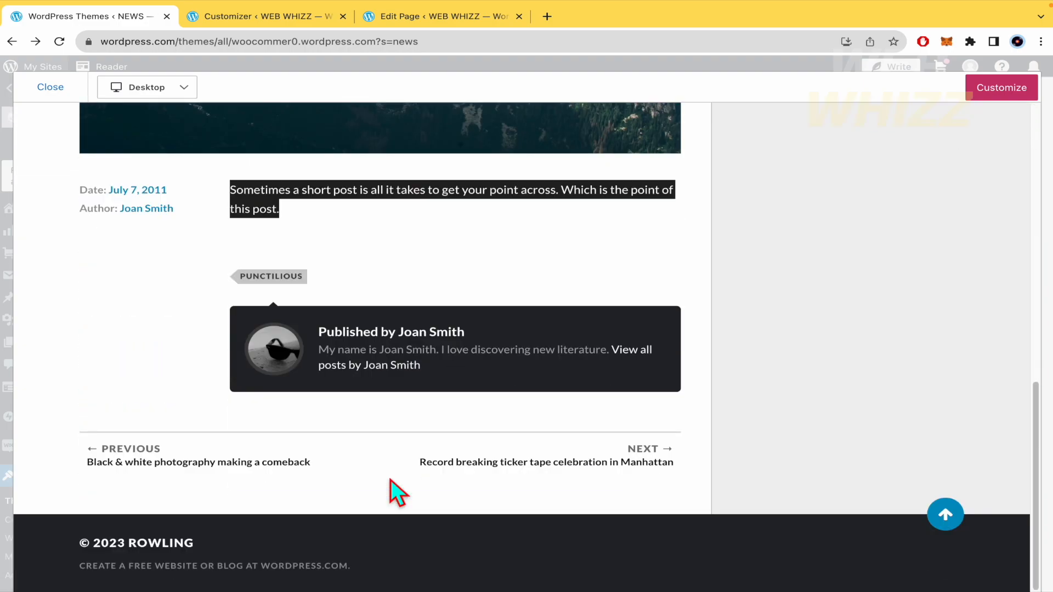
scroll(390, 479, "up", 12)
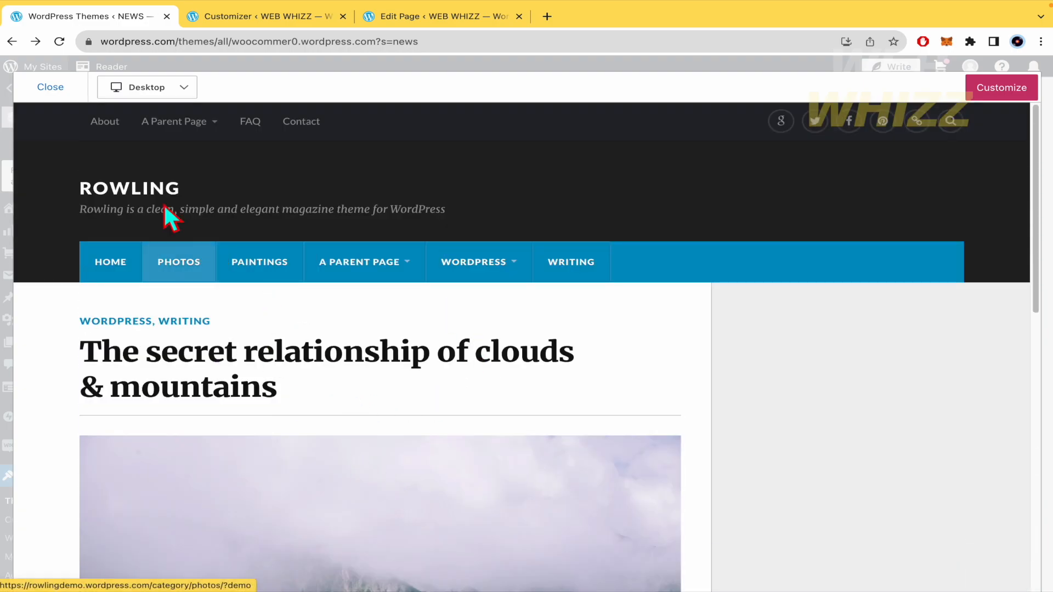
Step: Examine the Rowling demo homepage's article grid and sidebar widgets, and return to the International page editor
left_click(137, 186)
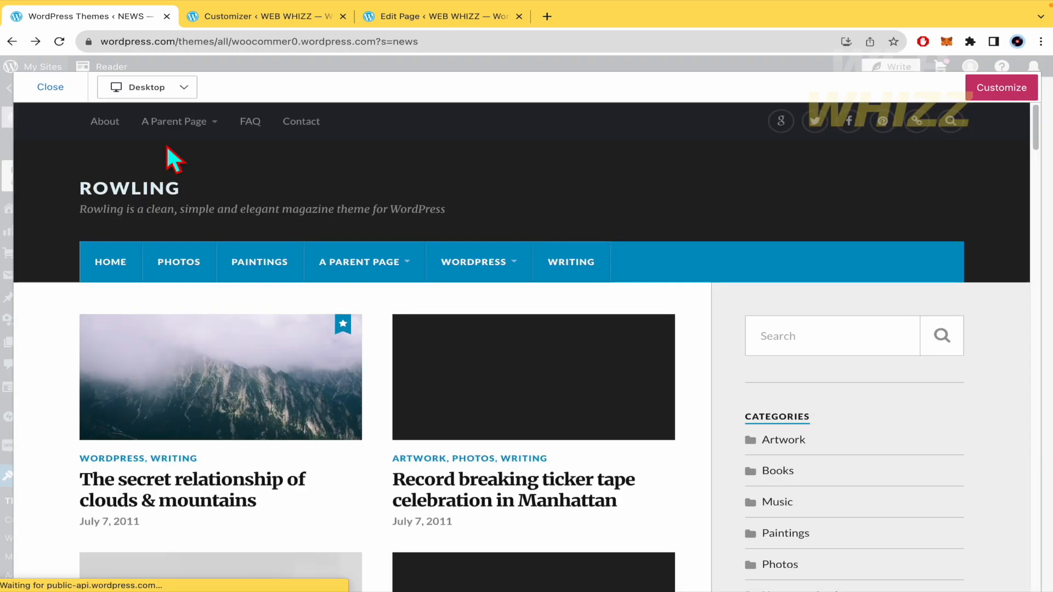
scroll(384, 486, "down", 3)
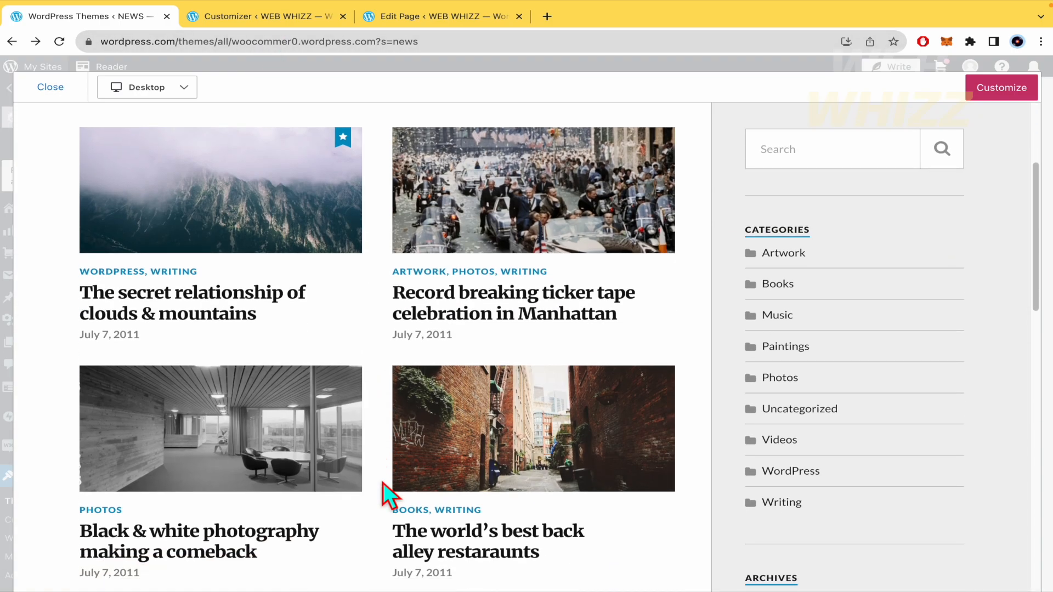
scroll(382, 483, "up", 2)
scroll(383, 483, "down", 4)
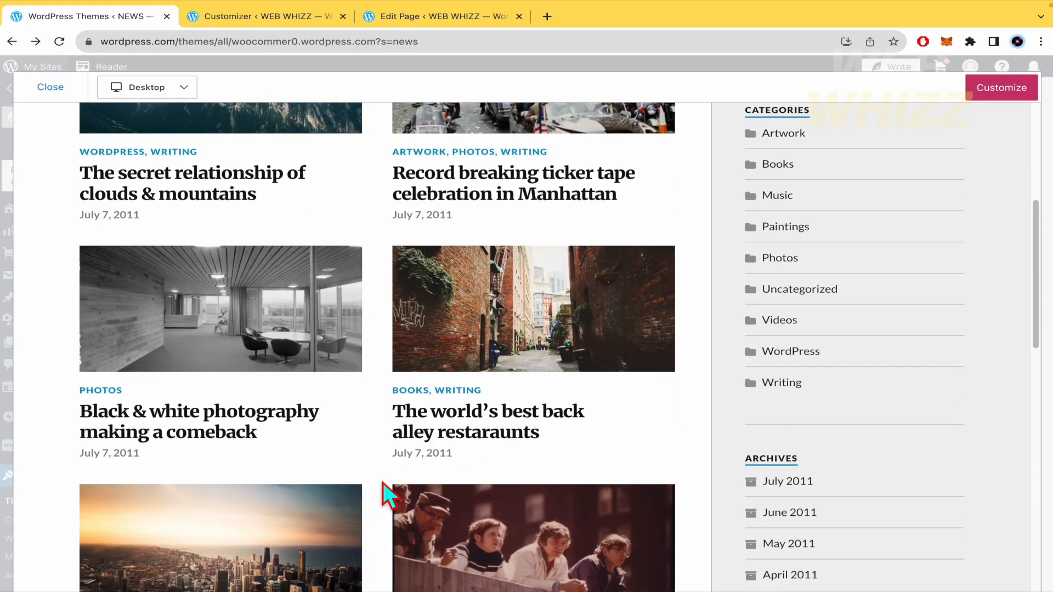
scroll(383, 482, "down", 10)
scroll(383, 482, "up", 7)
scroll(383, 482, "up", 5)
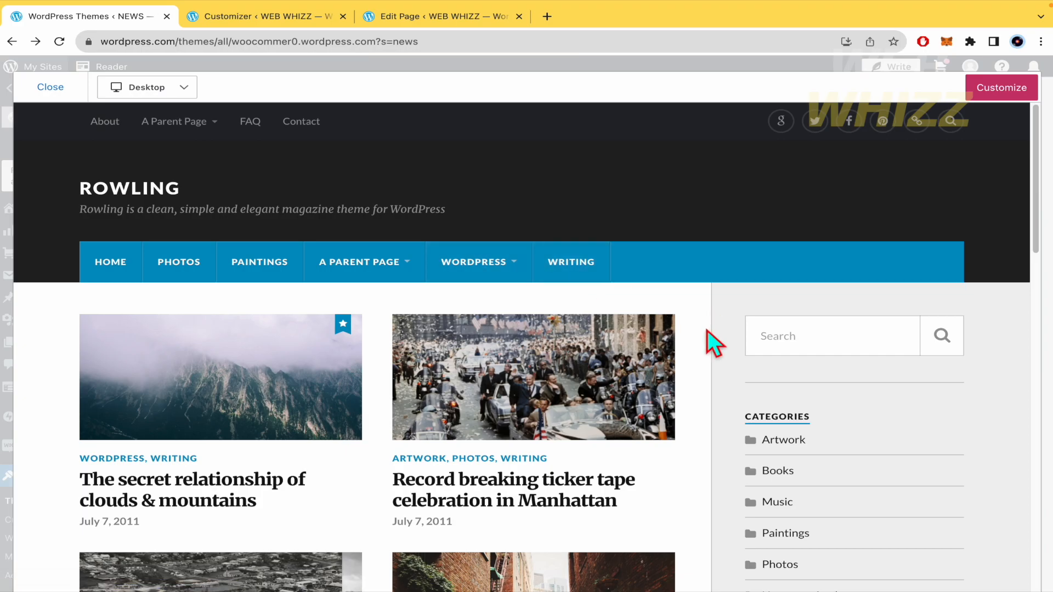
scroll(707, 332, "down", 4)
scroll(706, 330, "down", 12)
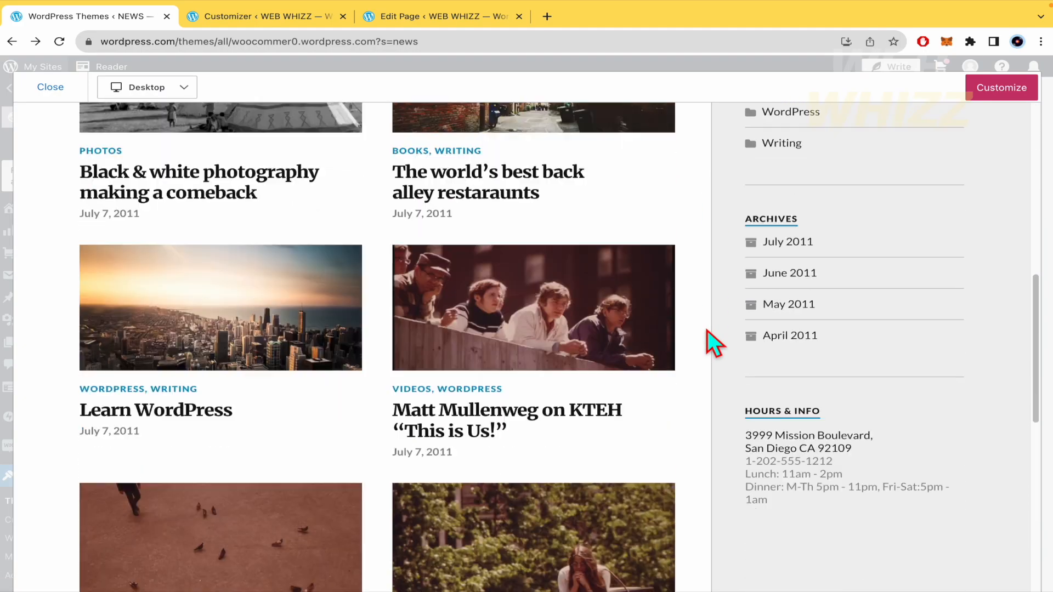
scroll(707, 330, "up", 15)
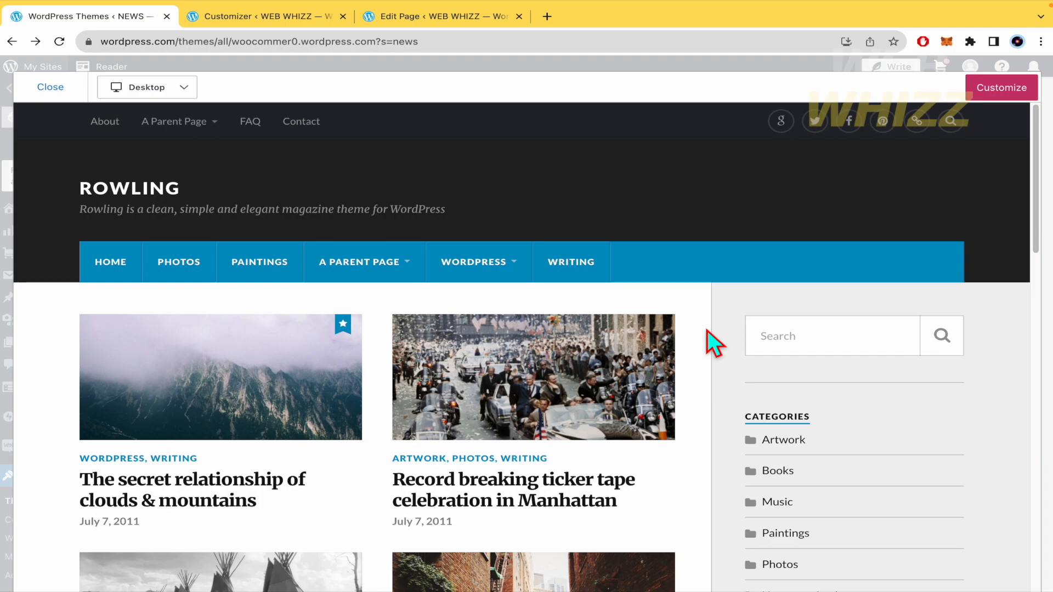
left_click(347, 16)
left_click(407, 18)
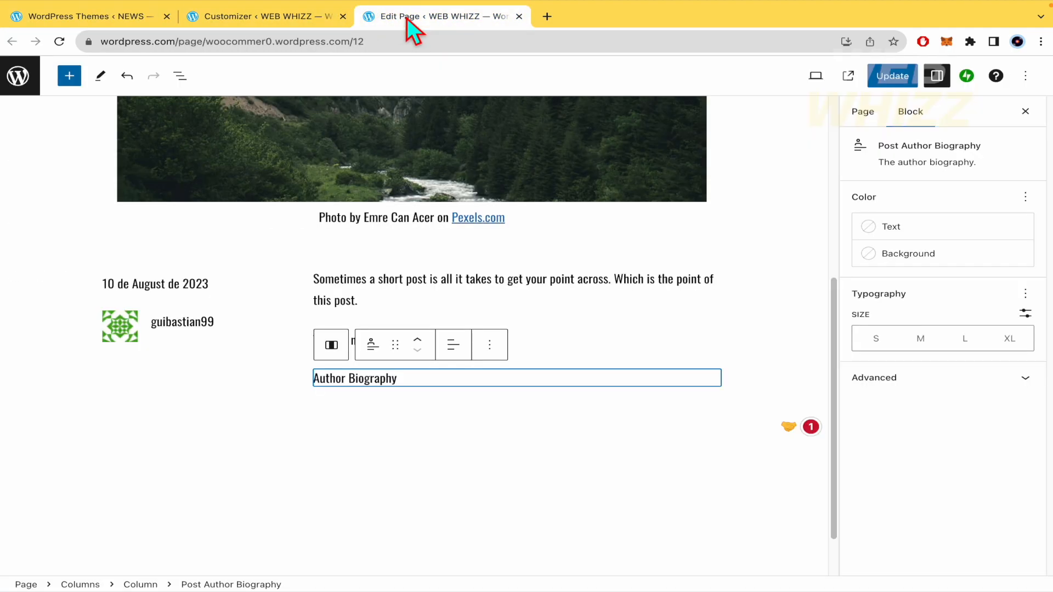